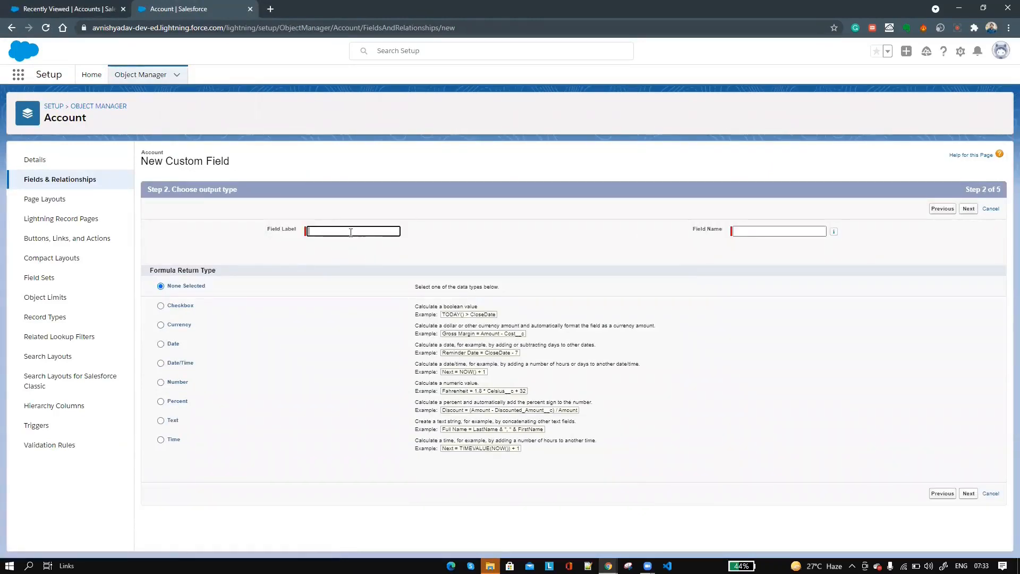
Step: Label the new formula field Company Size, set its return type to Text, and proceed to the formula entry
click(350, 232)
text(Company Size)
click(160, 421)
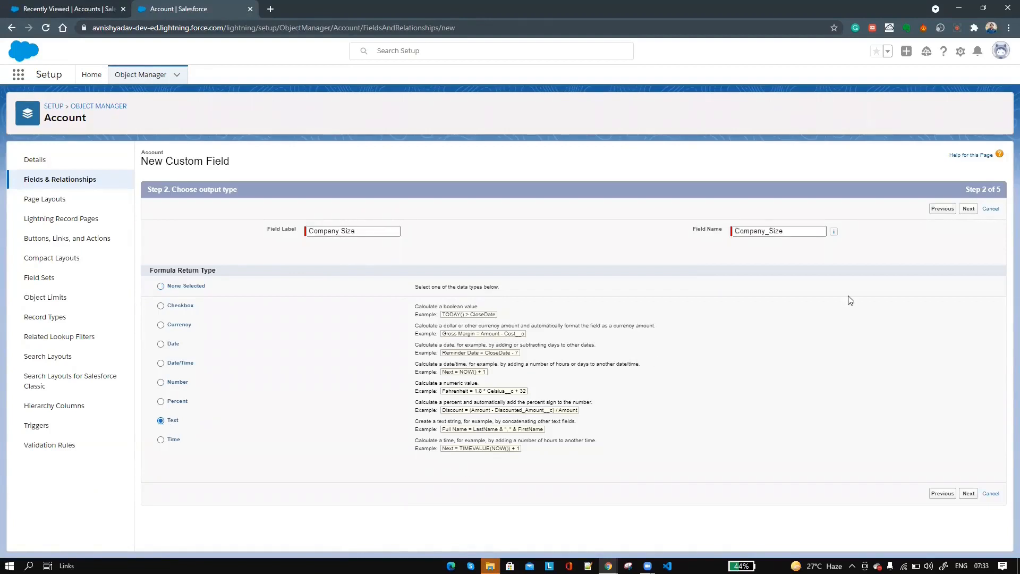
click(967, 208)
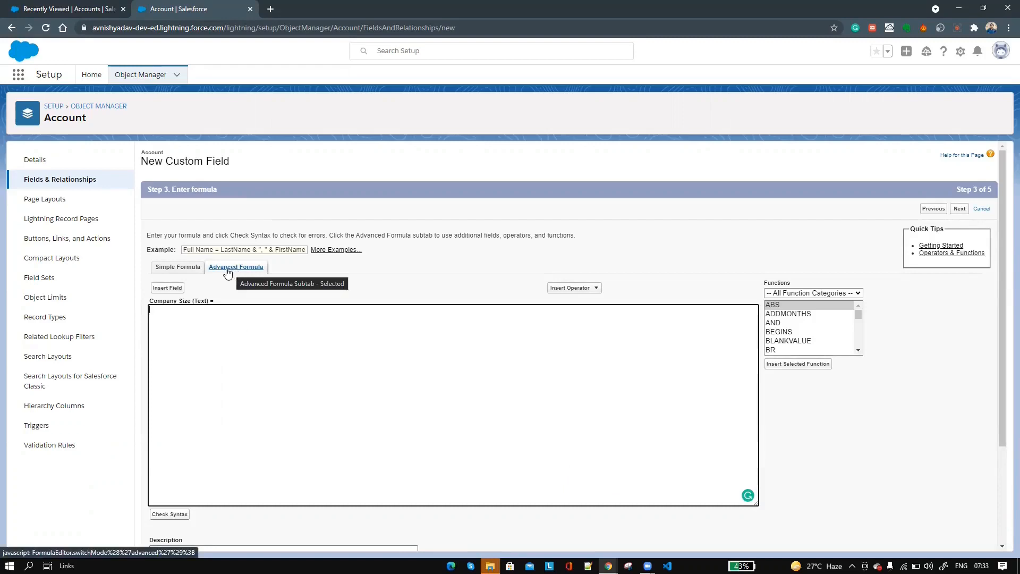
Step: Insert the IF function into the Company Size formula in the advanced formula editor
click(185, 271)
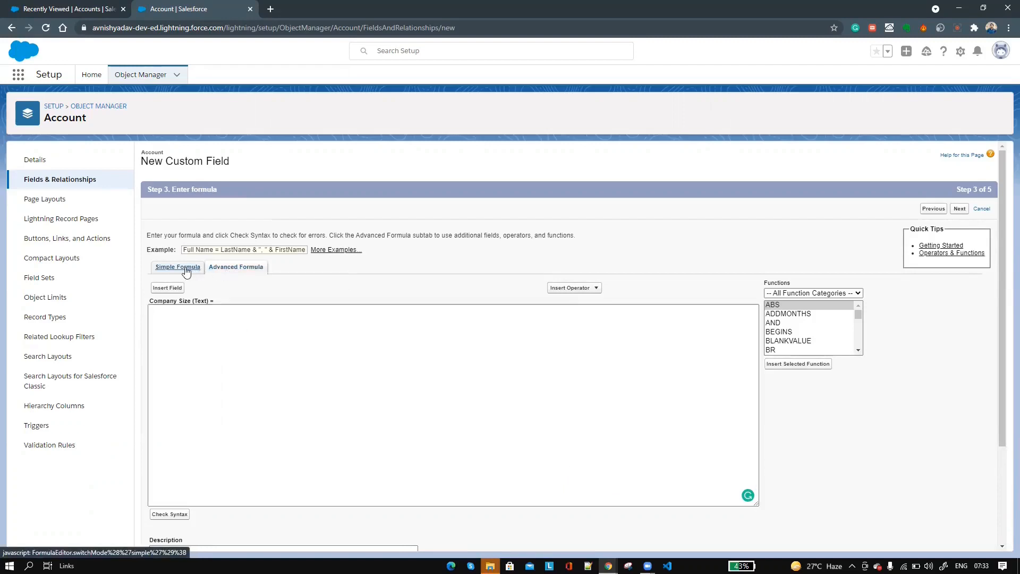
click(244, 267)
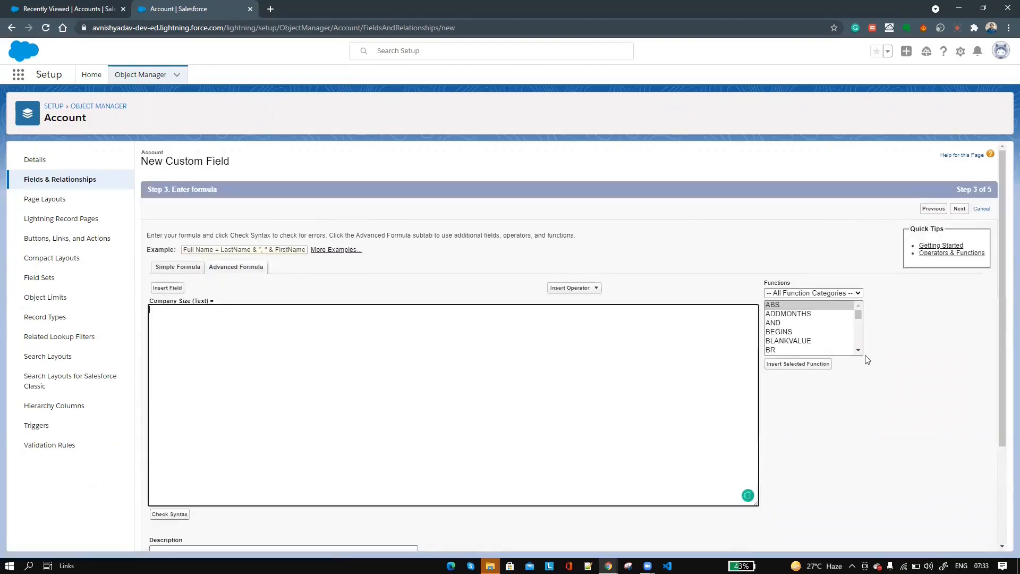
click(860, 352)
scroll(860, 340, down, 6)
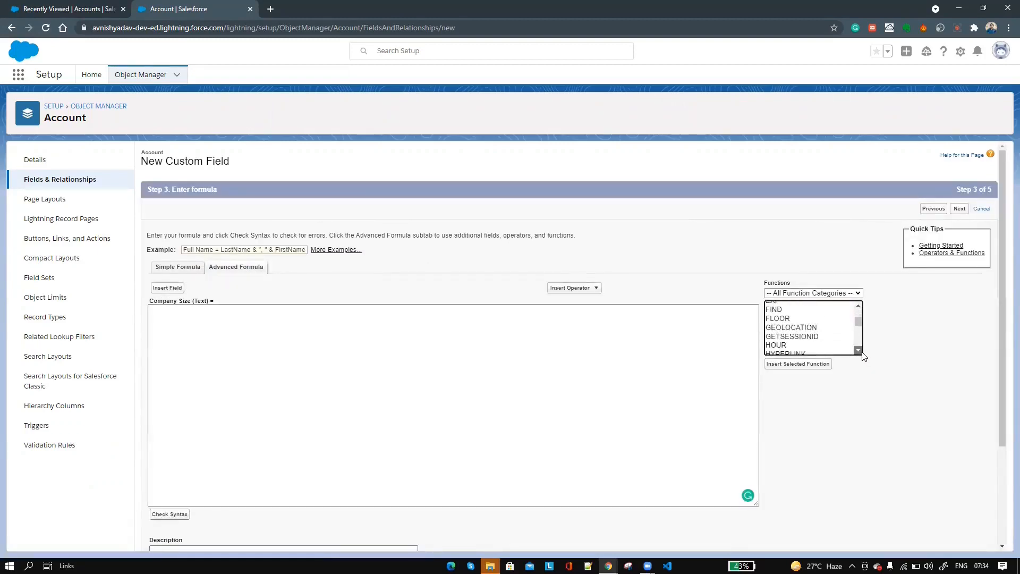
drag(858, 326, 858, 321)
scroll(845, 329, down, 4)
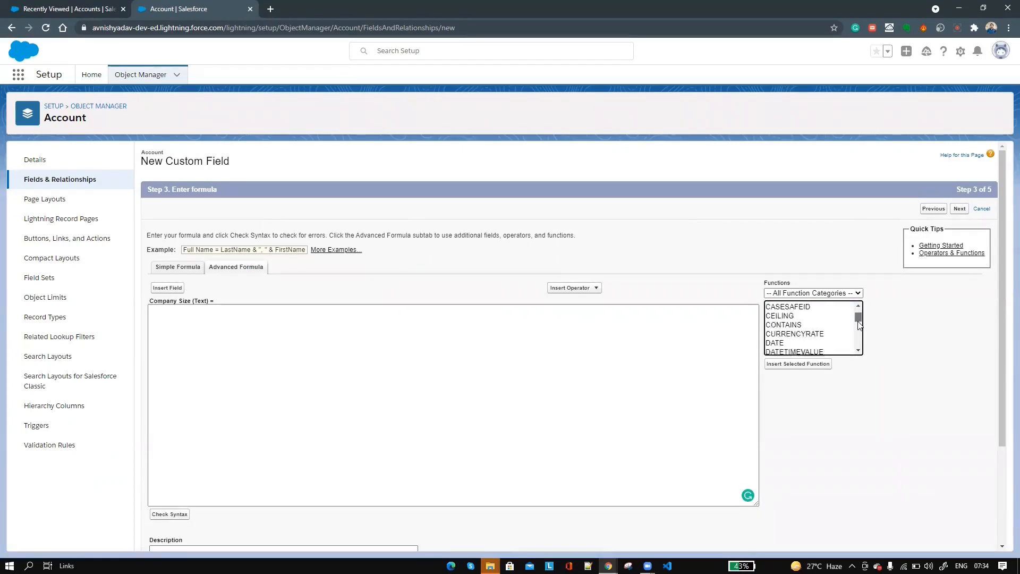
scroll(822, 334, down, 3)
click(797, 338)
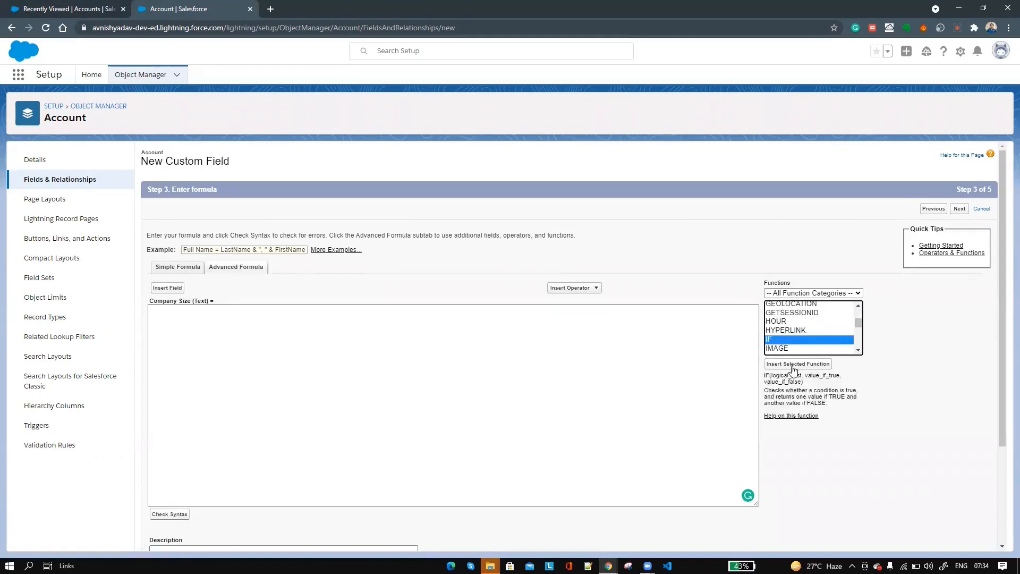
click(797, 364)
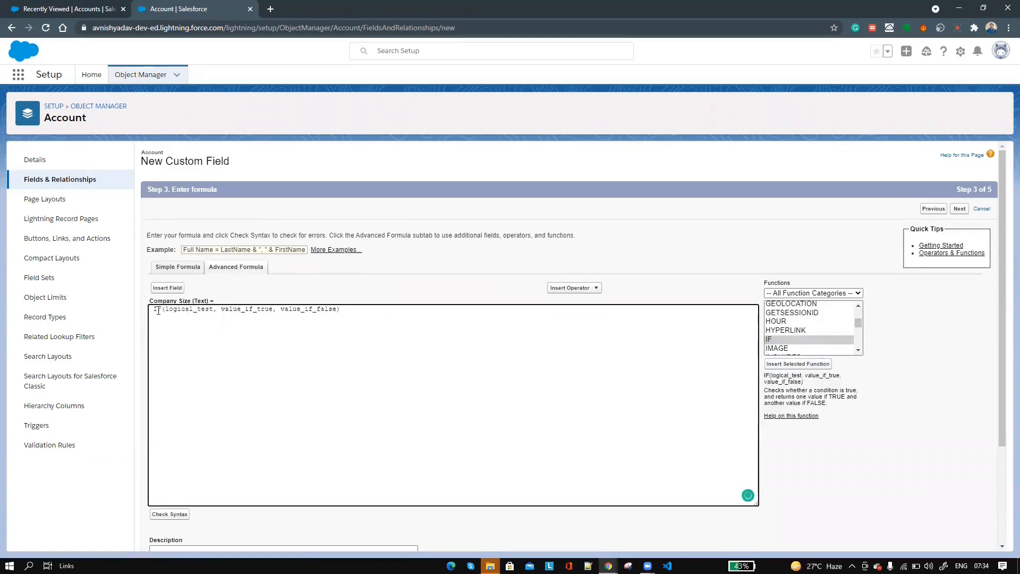
Step: Replace the IF function's logical test with the Account Employees field compared as NumberOfEmployees < 1000
triple_click(158, 310)
double_click(206, 307)
double_click(251, 308)
double_click(320, 308)
double_click(181, 310)
click(169, 288)
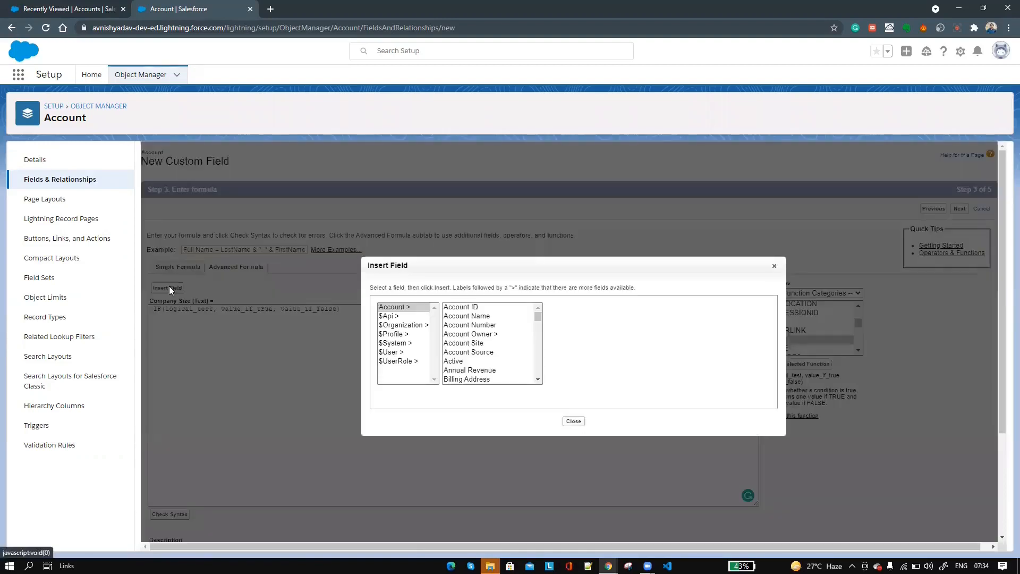
scroll(481, 344, down, 4)
scroll(481, 345, down, 3)
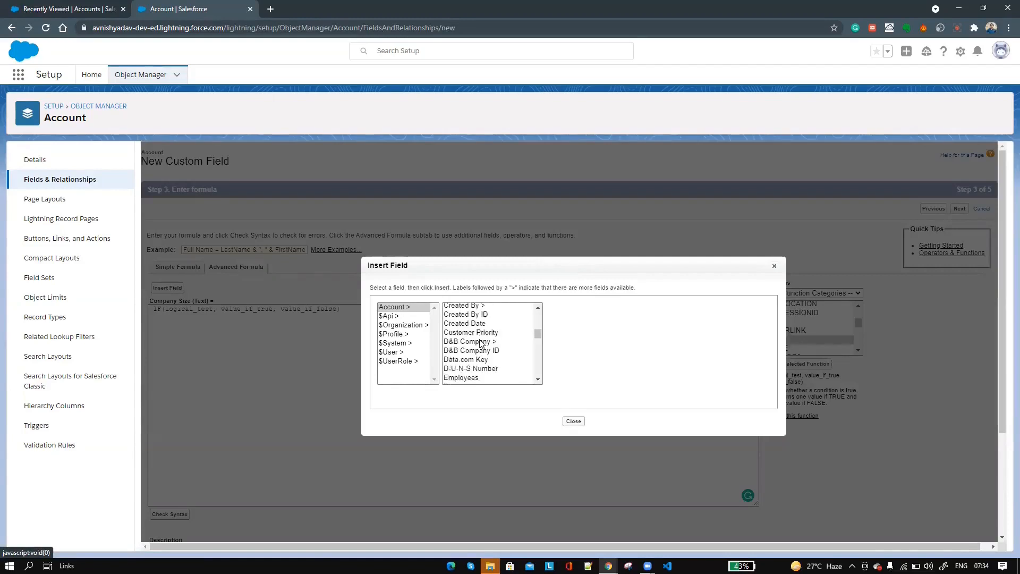
click(477, 343)
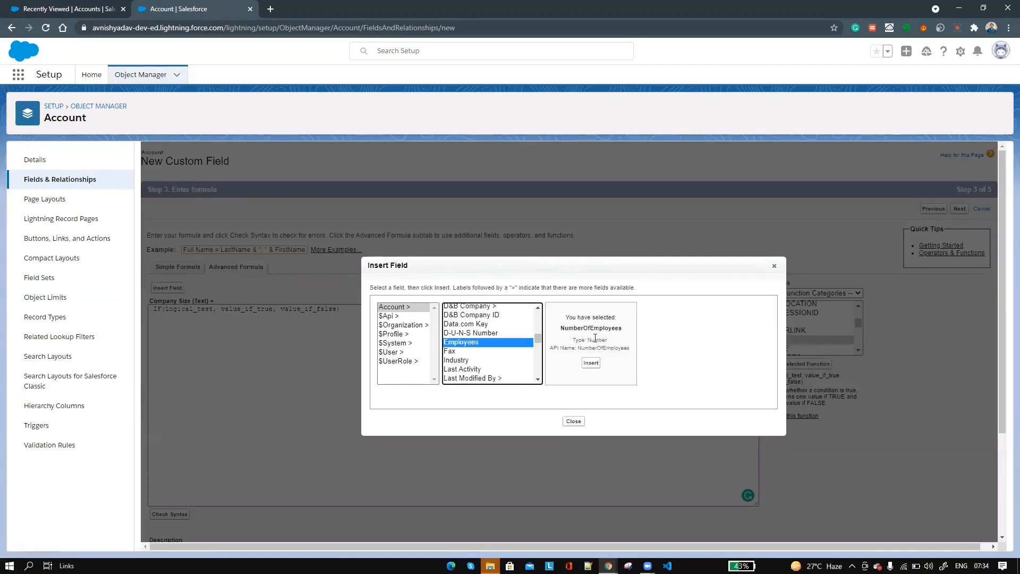
click(590, 362)
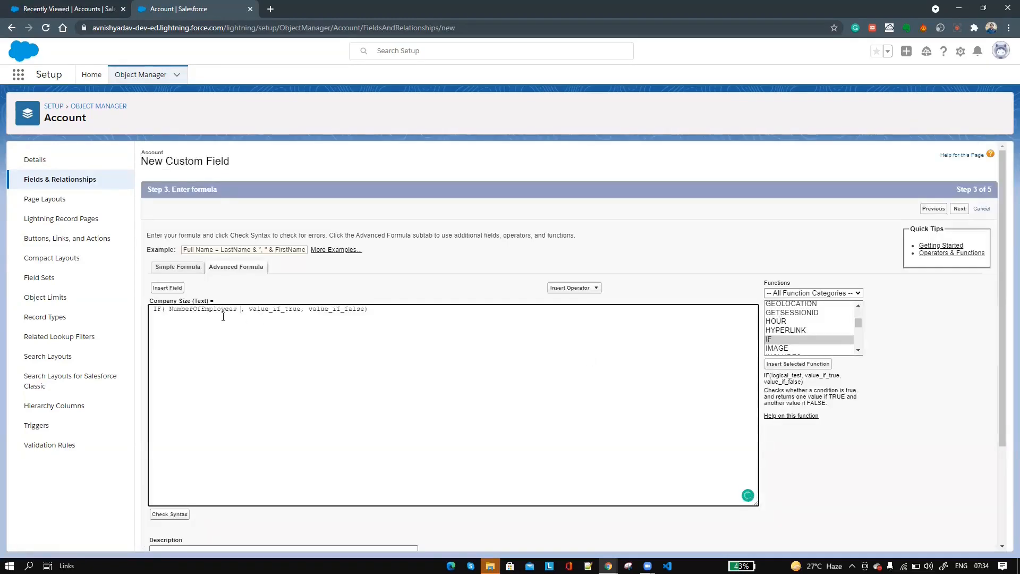
text(< 1000)
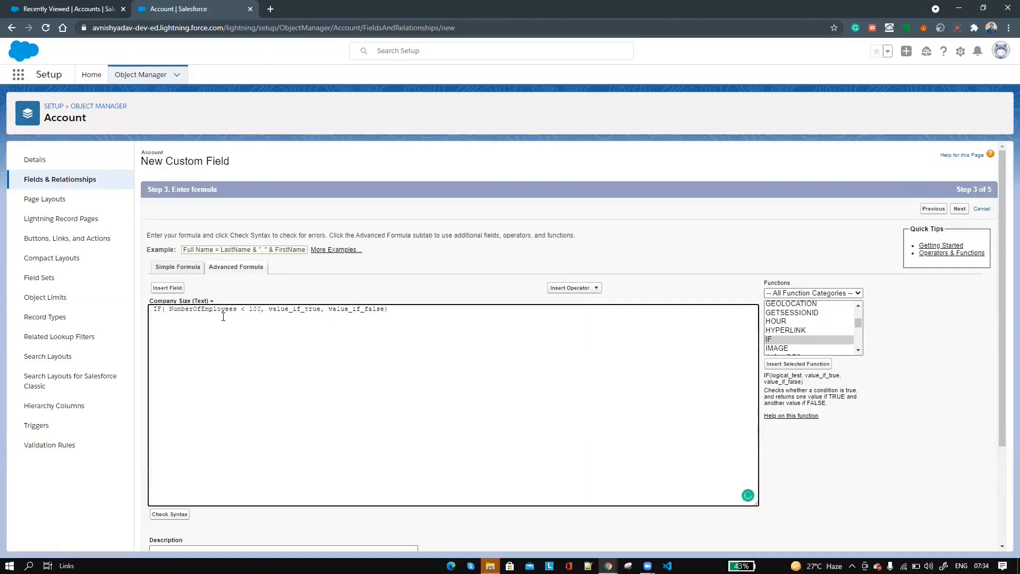
Step: Set the IF's true result to "Small Account" and replace its false result with a nested IF function
double_click(296, 312)
text("Small Account")
double_click(371, 309)
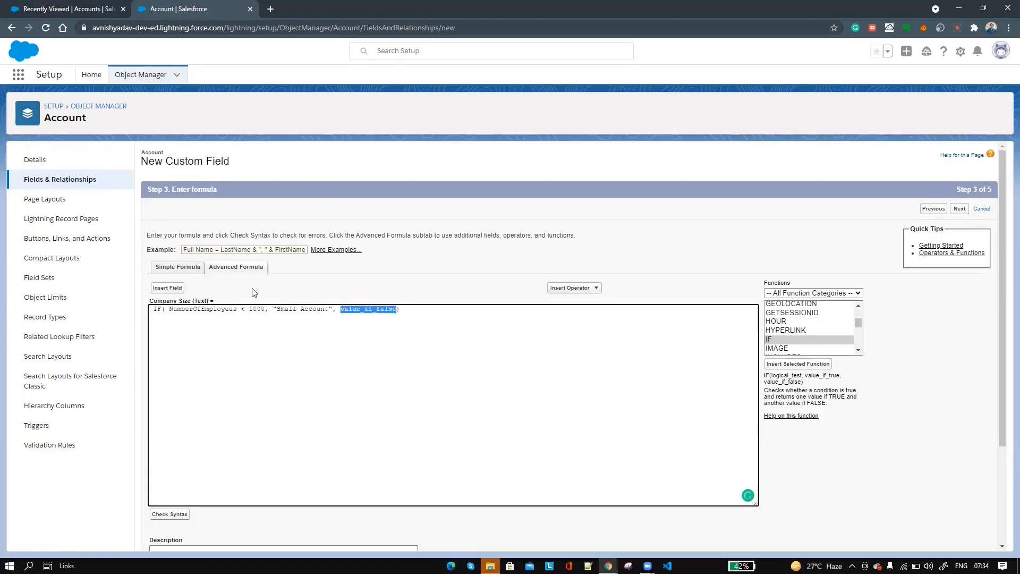
click(797, 365)
Step: Replace the nested IF's logical test with the Account Employees field compared as NumberOfEmployees <= 5000
double_click(382, 310)
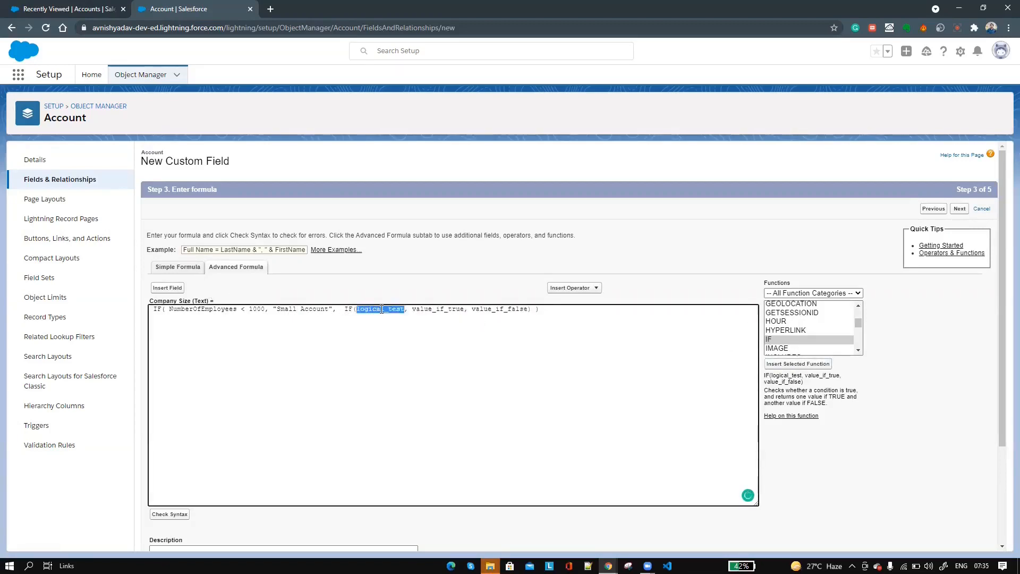
click(168, 288)
scroll(514, 352, down, 7)
click(510, 342)
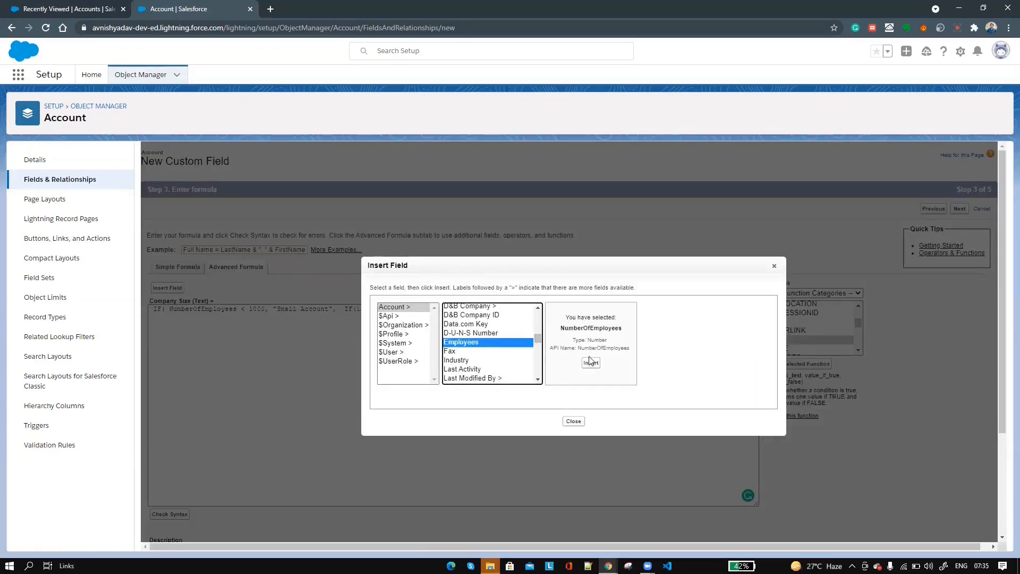
click(588, 362)
text(<= 5000, value_if_true, value_if_false))
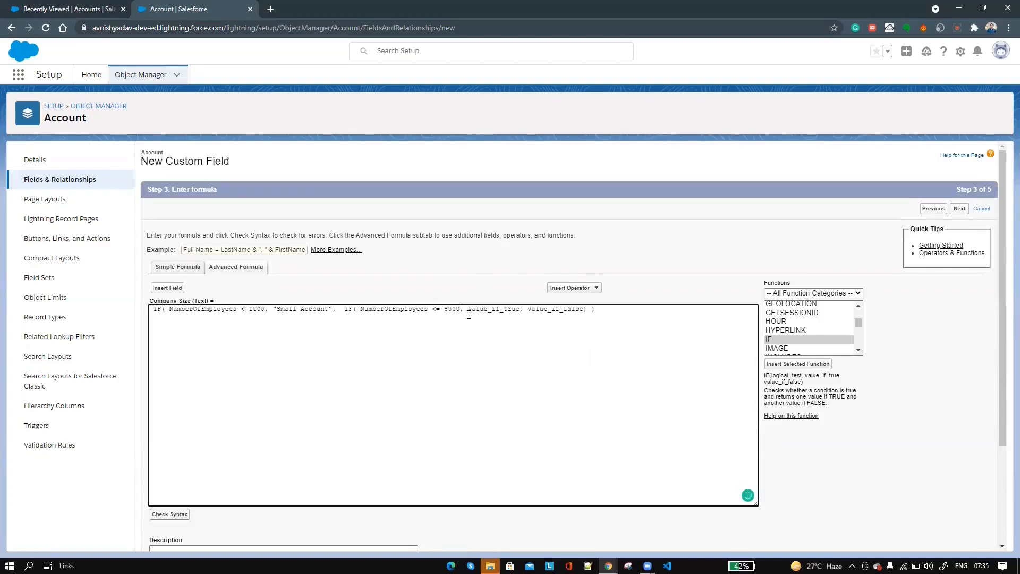
Step: Set the nested IF's true result to "Medium Account" and its false result to "Large Account"
double_click(492, 309)
text("Medium Account")
double_click(585, 309)
text("LArge")
text(arge")
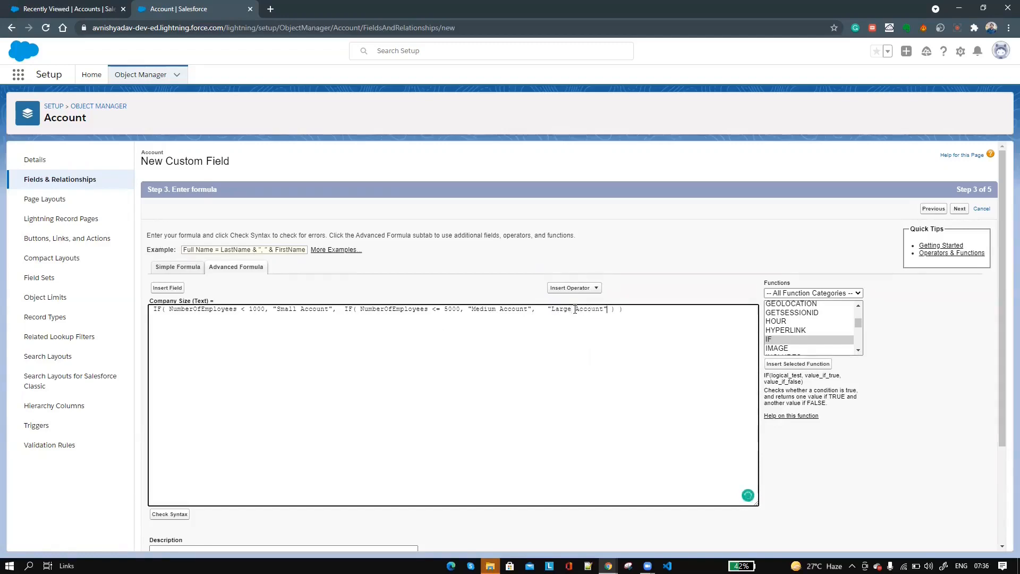
Step: Check the syntax of the Company Size formula
click(171, 515)
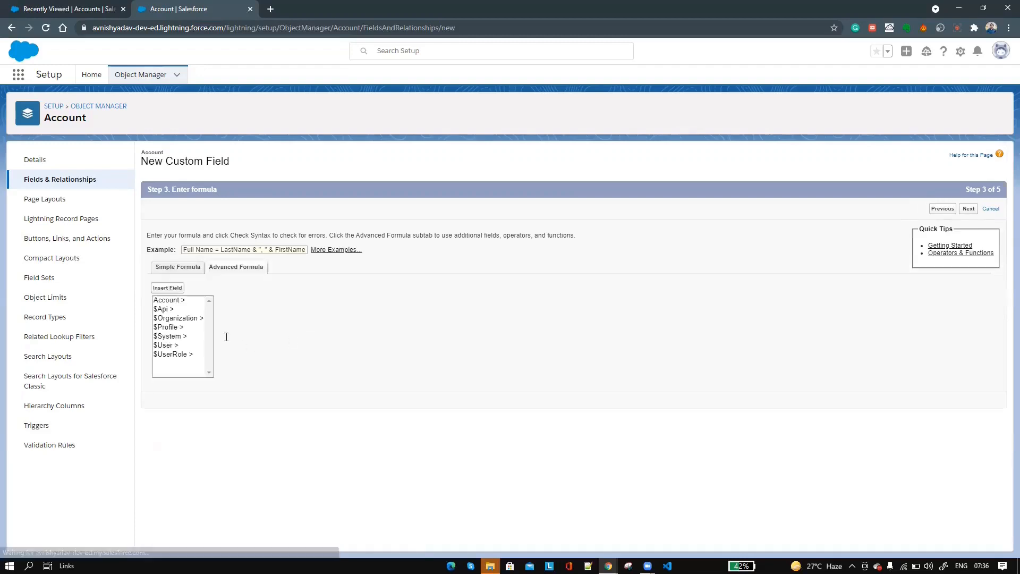
scroll(331, 372, down, 1)
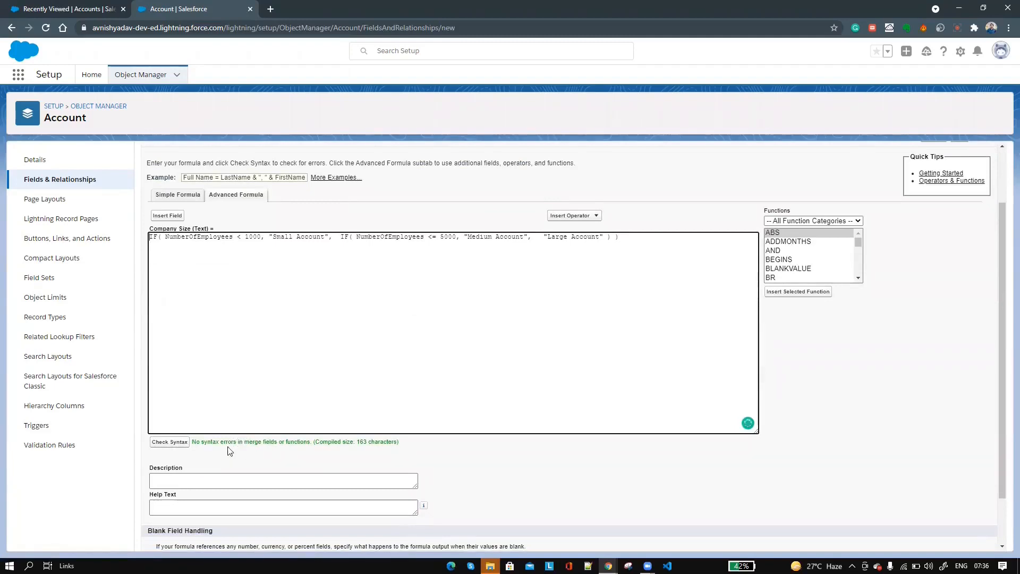
scroll(432, 393, up, 1)
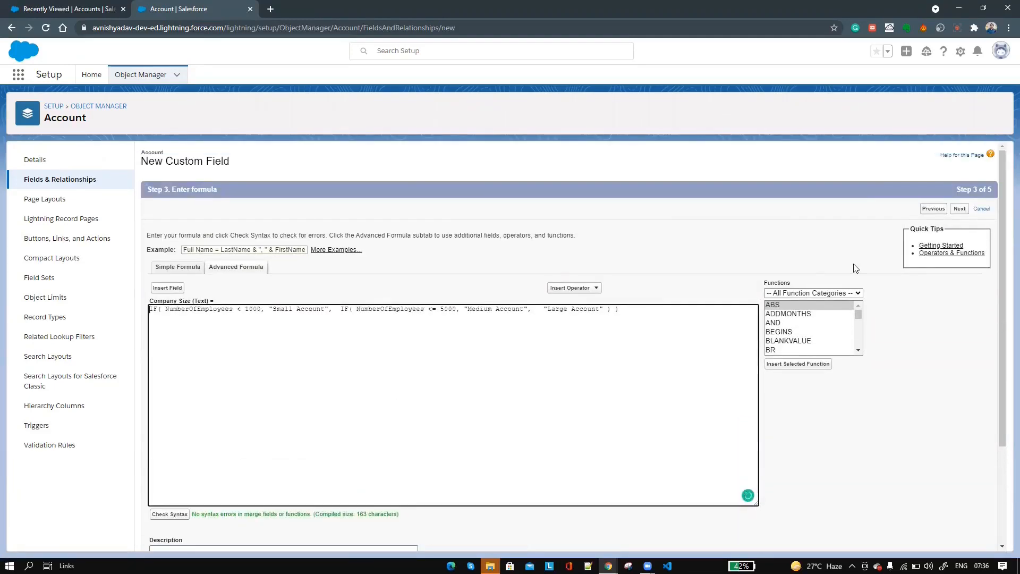
Step: Accept the default field-level security and page layouts, and save the Company Size field
click(959, 208)
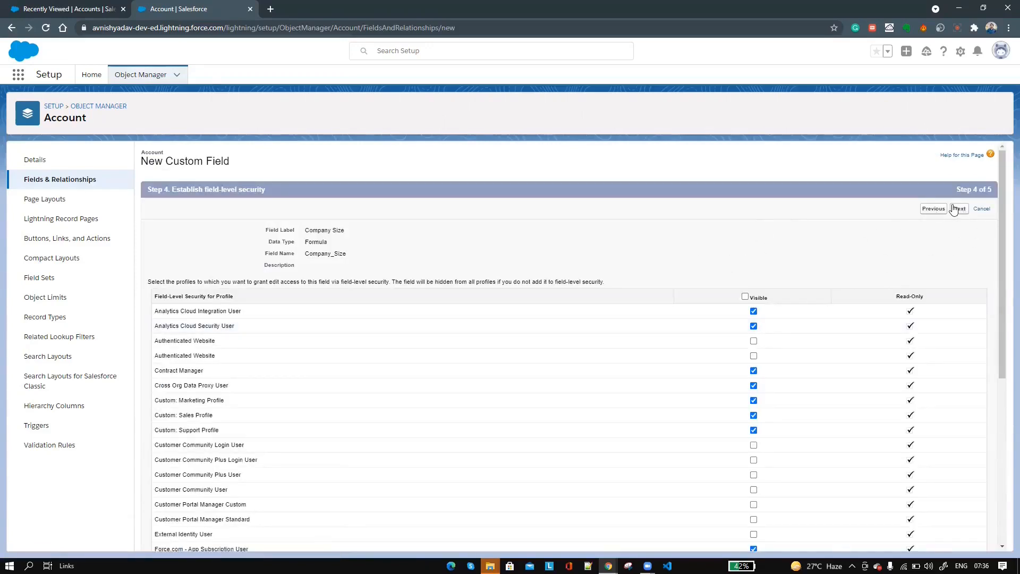
click(954, 208)
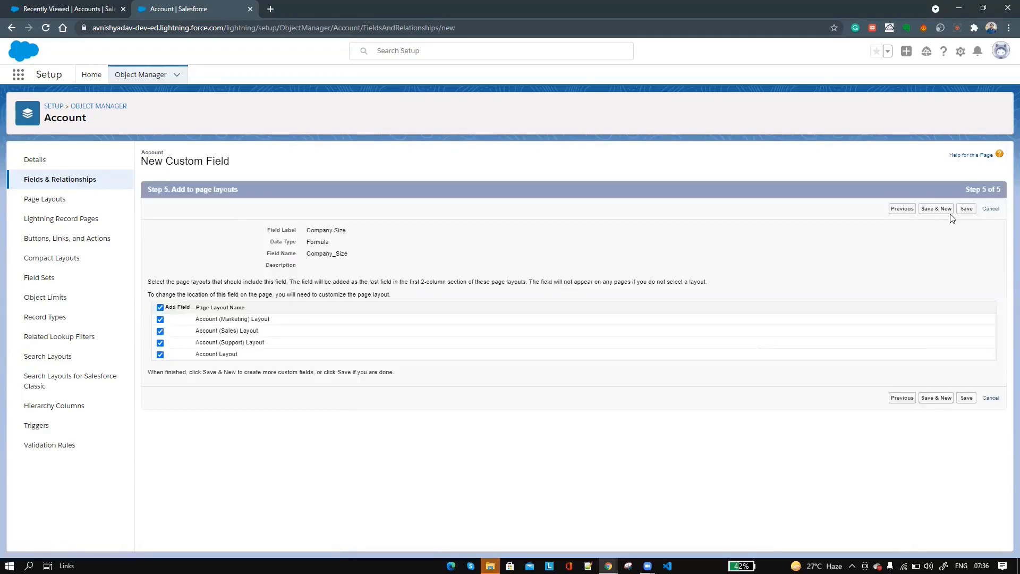
click(966, 209)
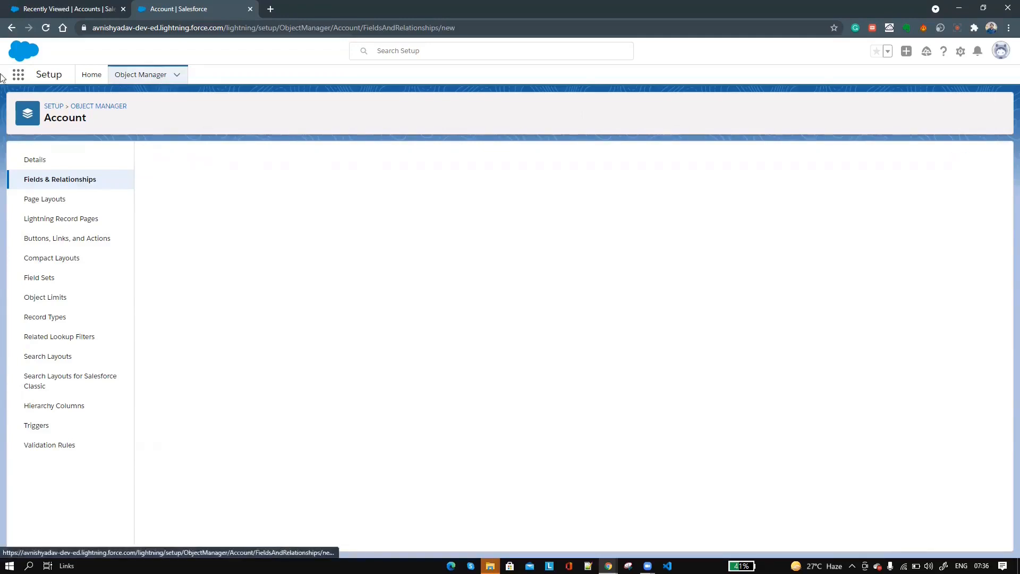
Step: Open the Burlington Textiles Corp of America account's details and examine its Employees and Company Size values
click(31, 5)
click(145, 170)
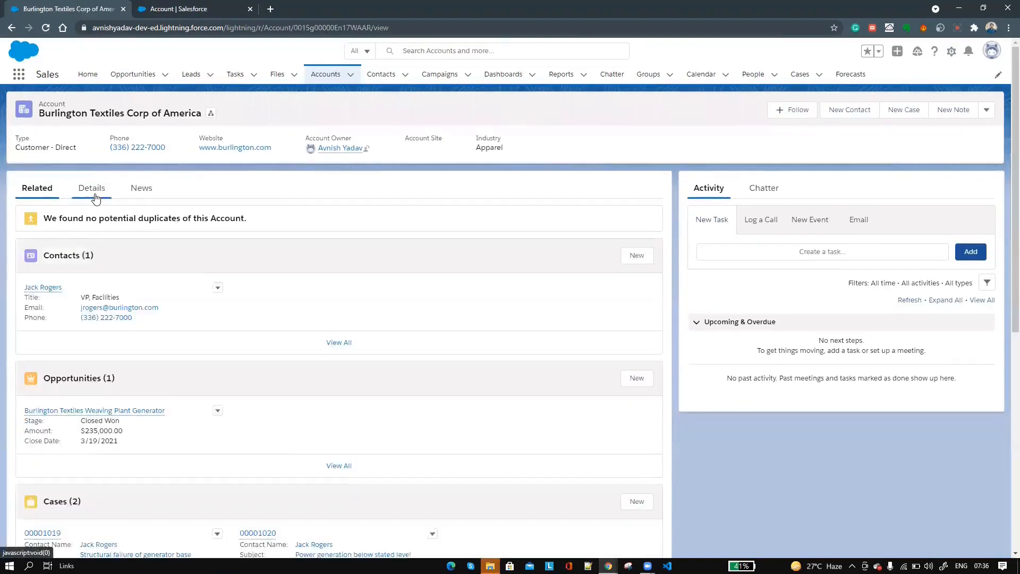
click(94, 191)
scroll(351, 308, down, 2)
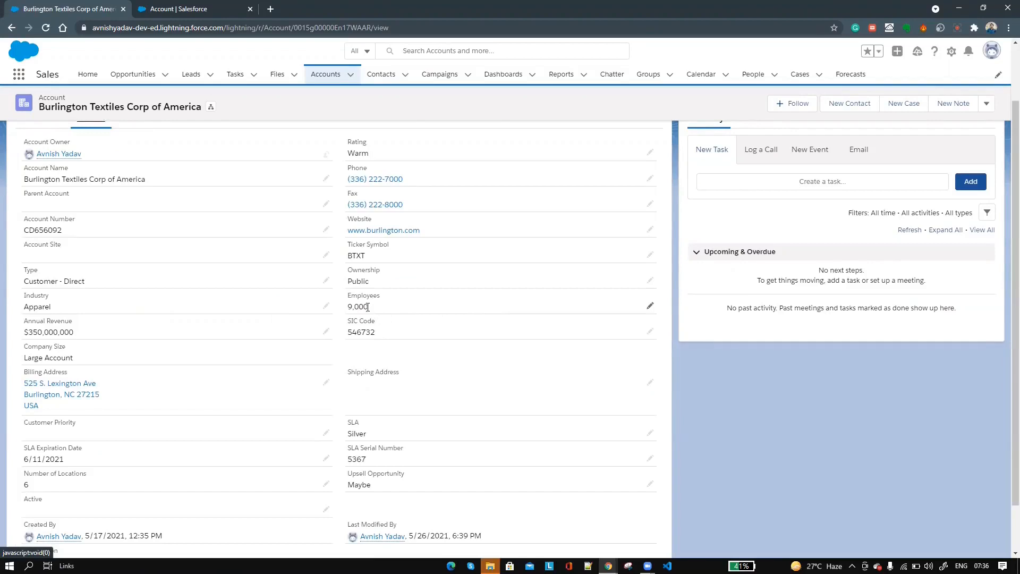
drag(79, 361, 21, 359)
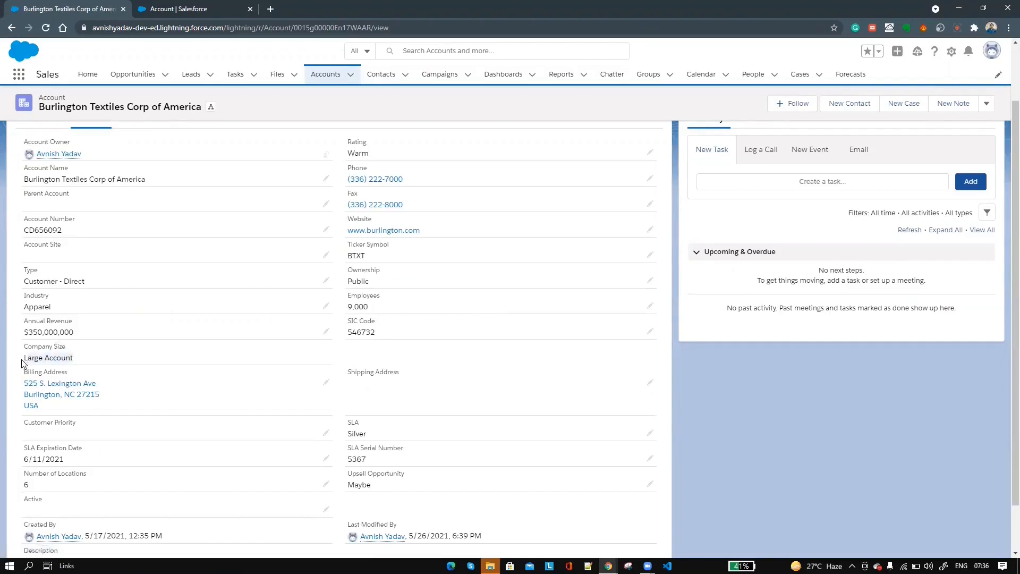
Step: Set the account's Employees value to 500 and save the record
click(649, 312)
key(ctrl+a)
text(500)
click(360, 540)
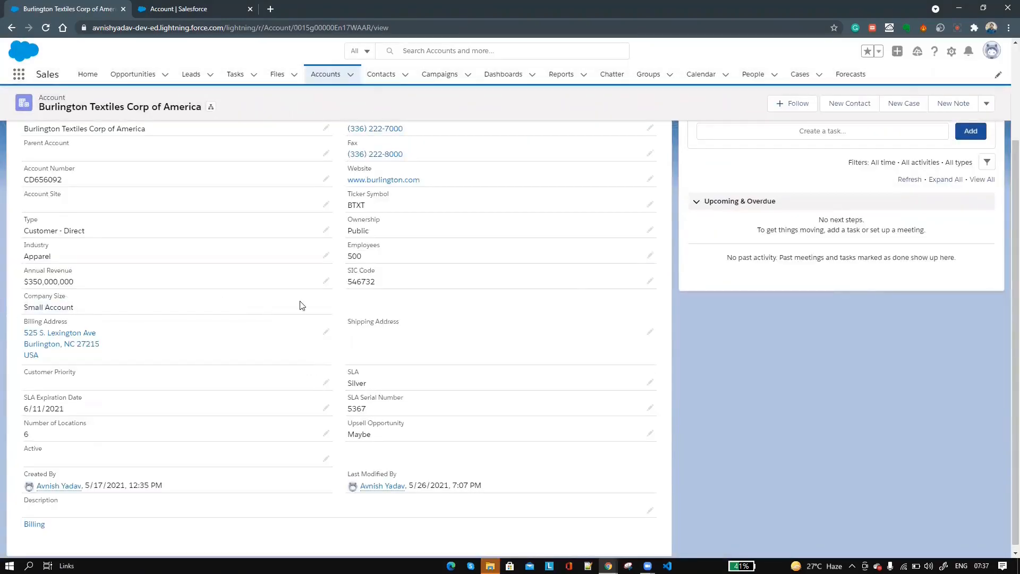
Step: Set the account's Employees value to 1200, save the record, and check its Company Size
click(649, 259)
text(12)
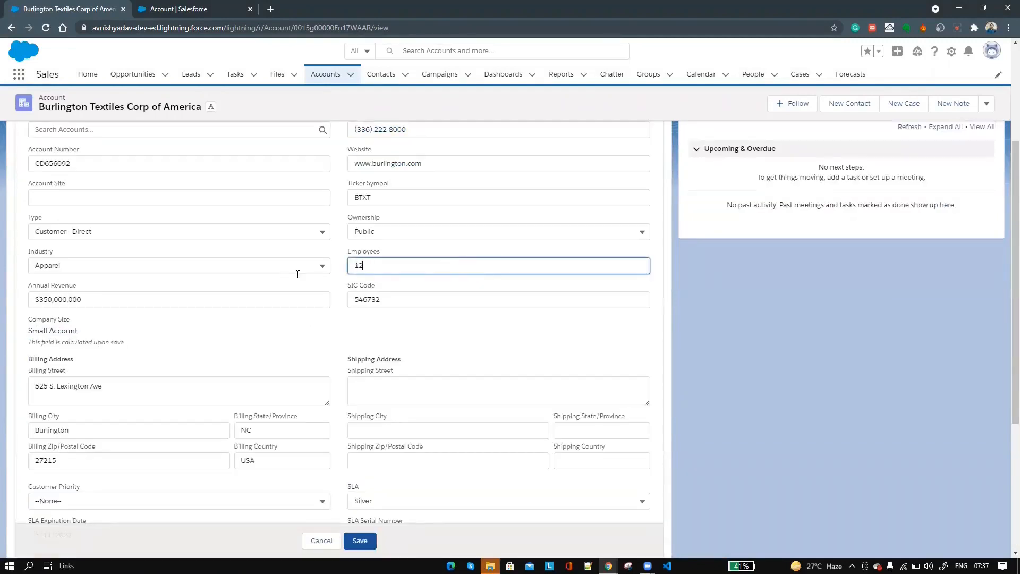
key(Return)
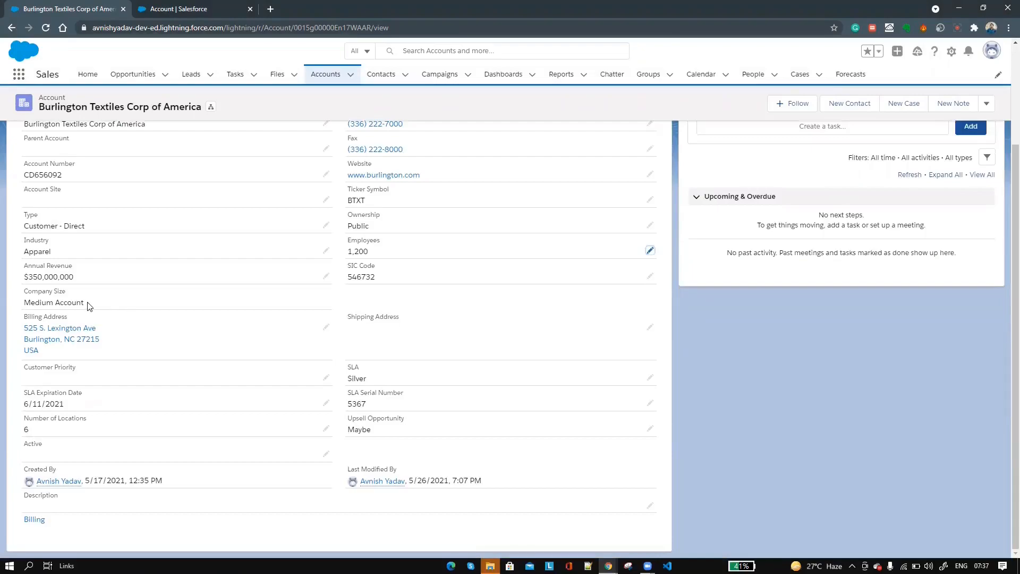
drag(90, 306, 21, 305)
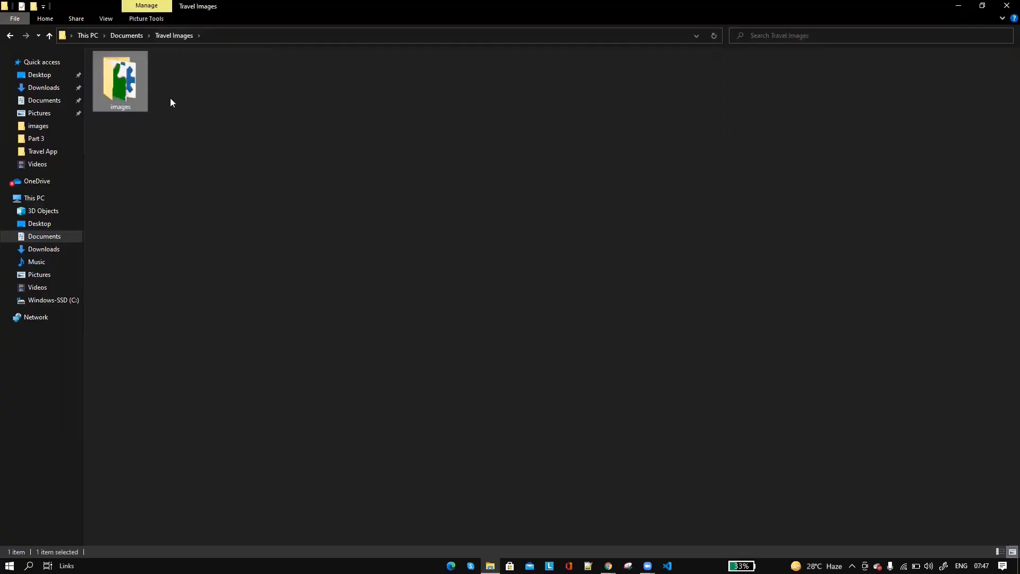
Step: Switch to File Explorer, check the contents of the images folder in Travel Images, and compress the folder into an archive named images
double_click(133, 79)
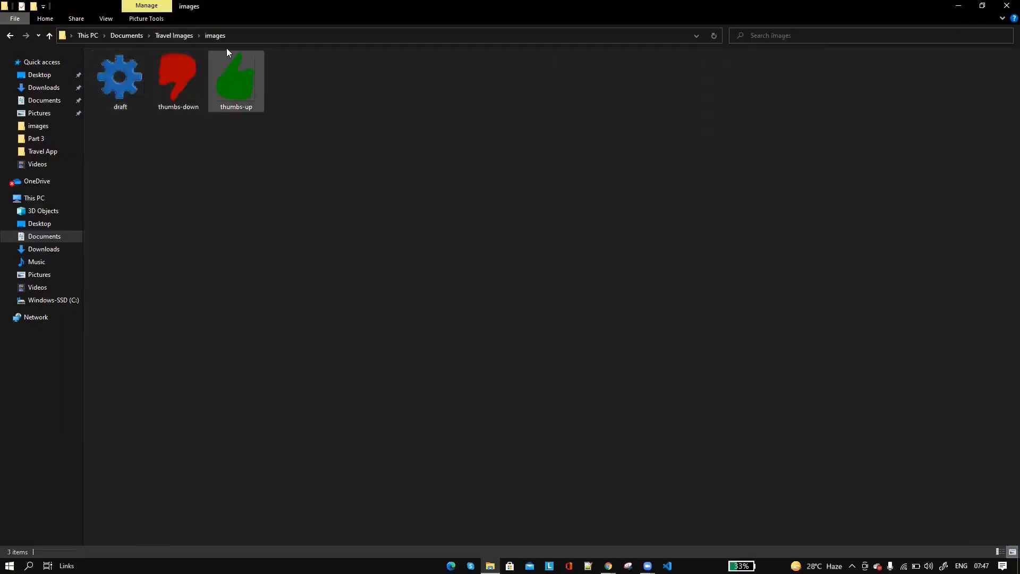
click(175, 35)
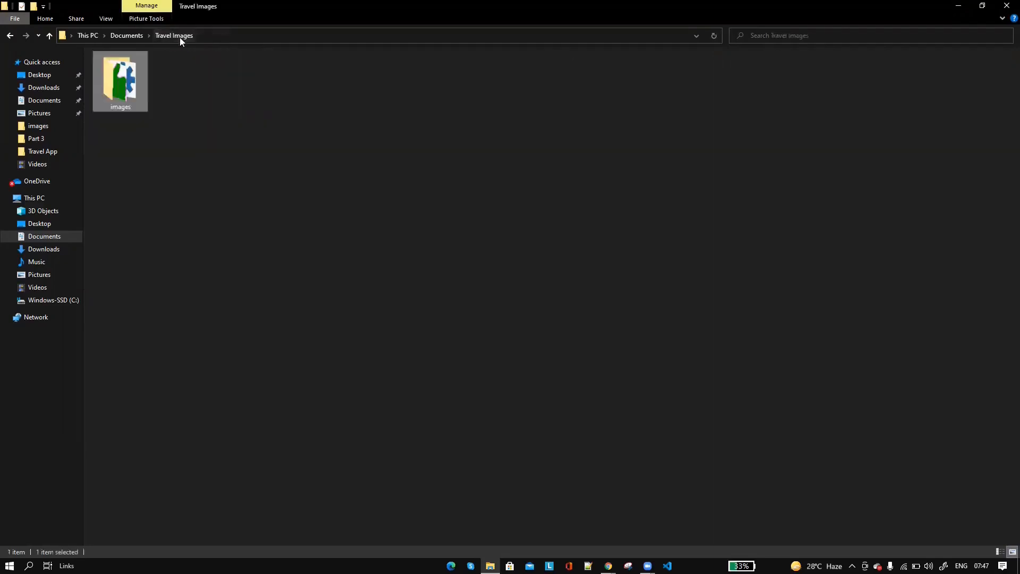
right_click(124, 81)
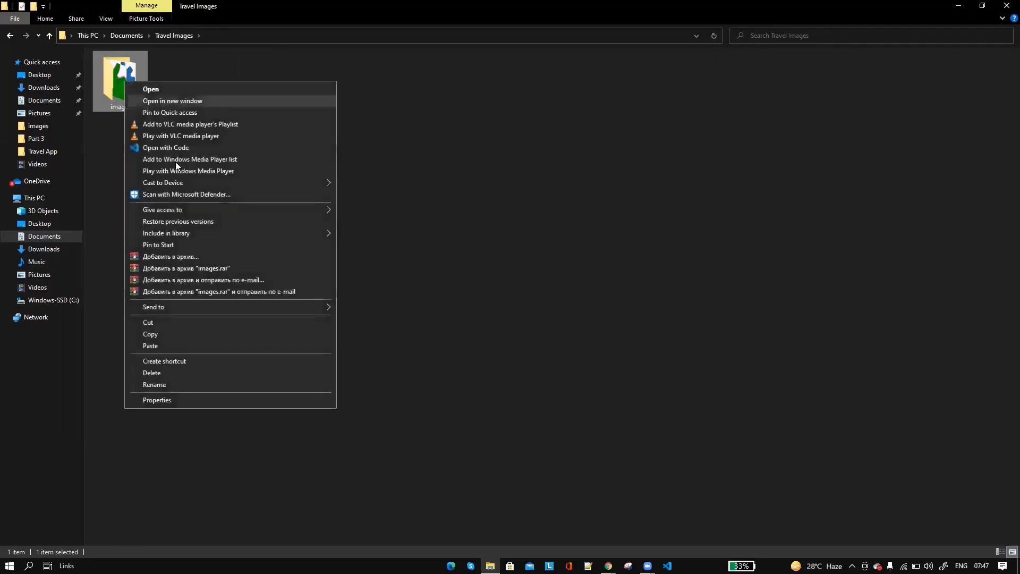
mouse_move(322, 307)
click(391, 320)
click(262, 244)
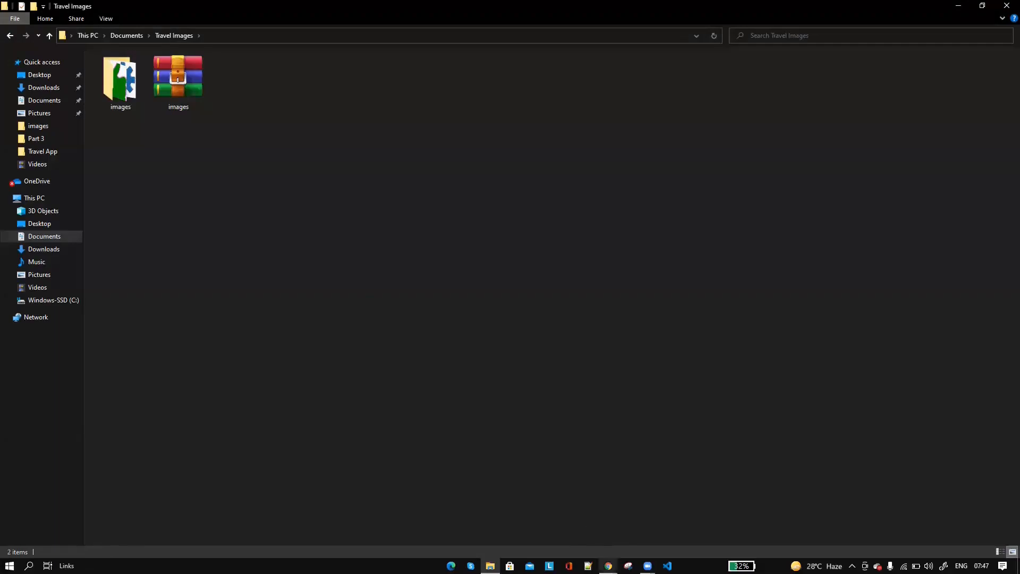
Step: Switch to Chrome and open the Static Resources page in Salesforce Setup
click(608, 566)
click(951, 52)
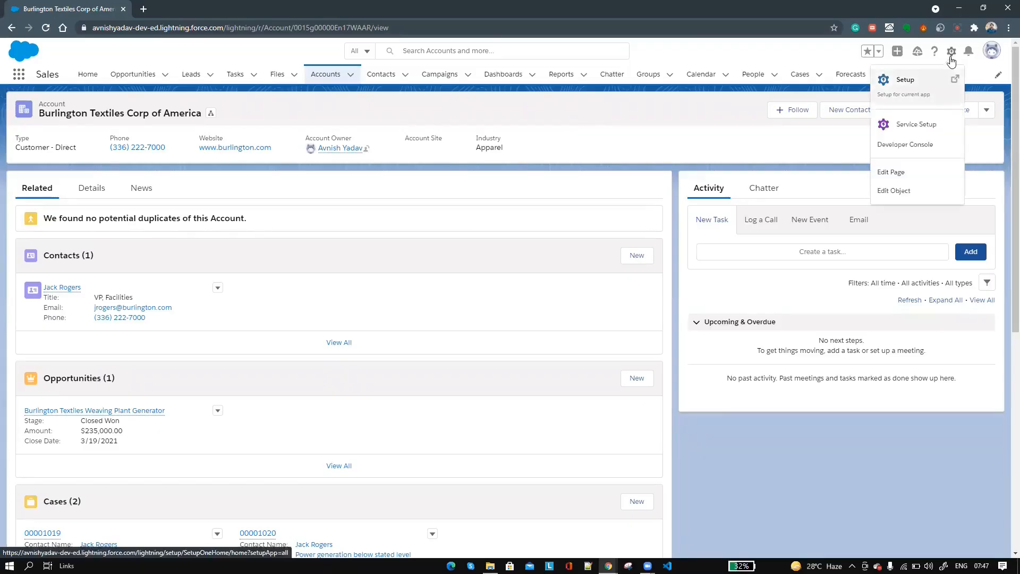
click(934, 80)
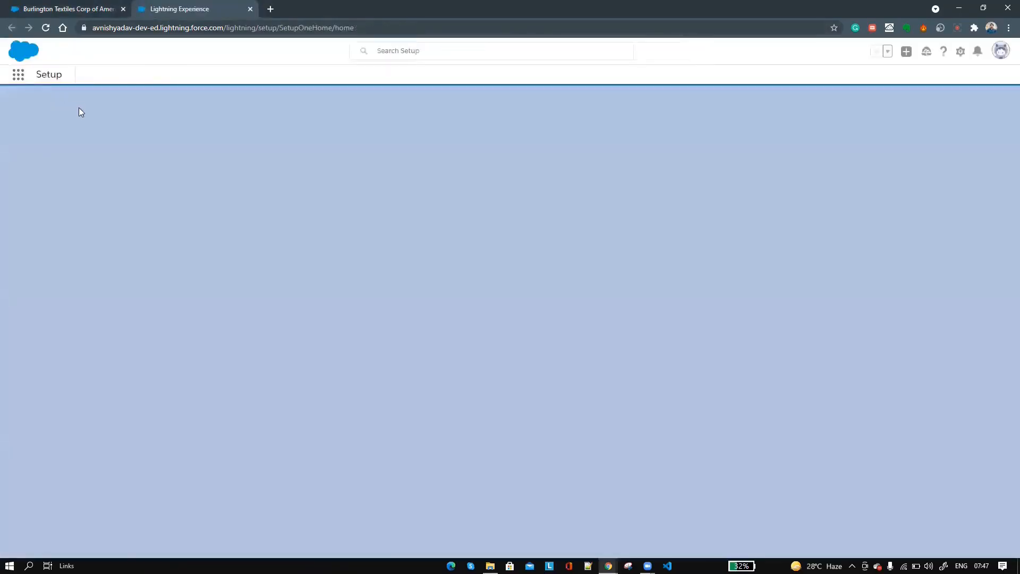
text(Stat)
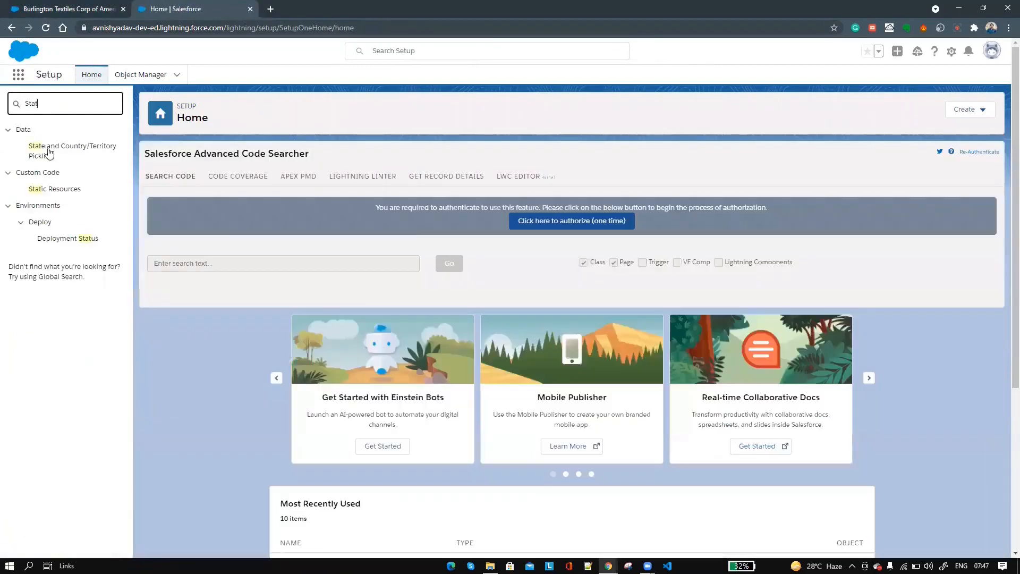
click(63, 191)
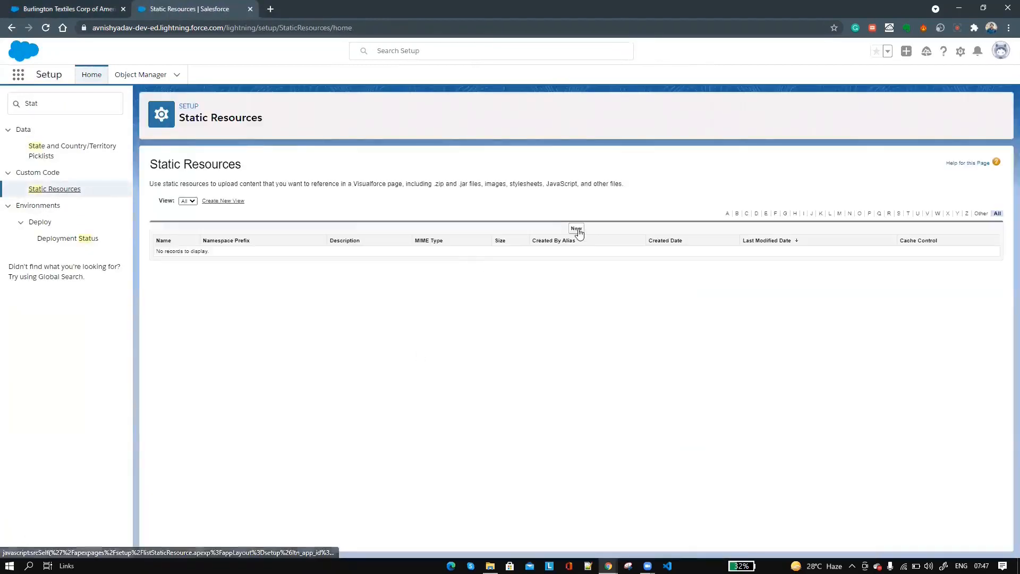
Step: Create a static resource named images from the zip archive in the Travel App folder, with Public cache control, and save it
click(576, 228)
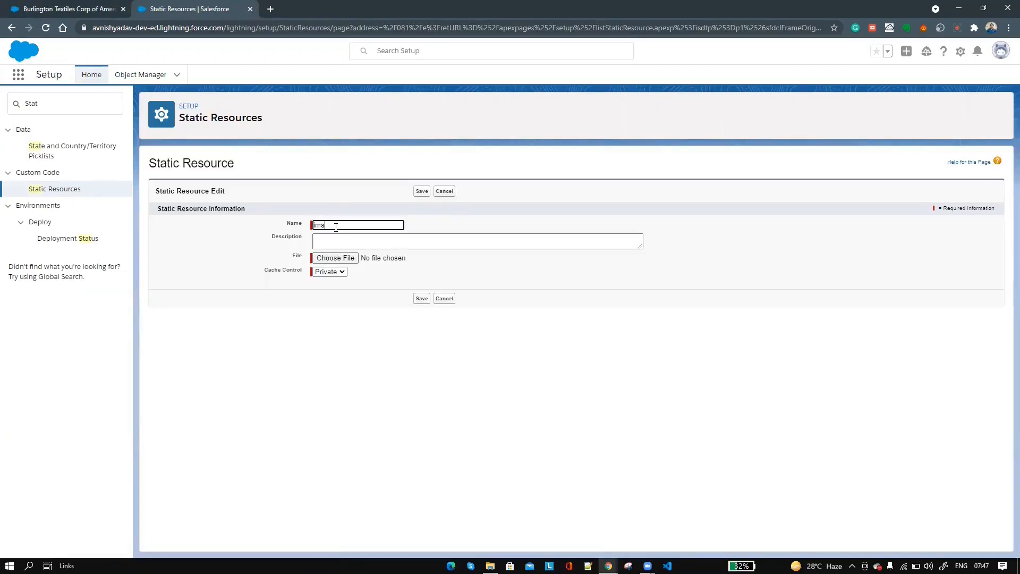
click(348, 258)
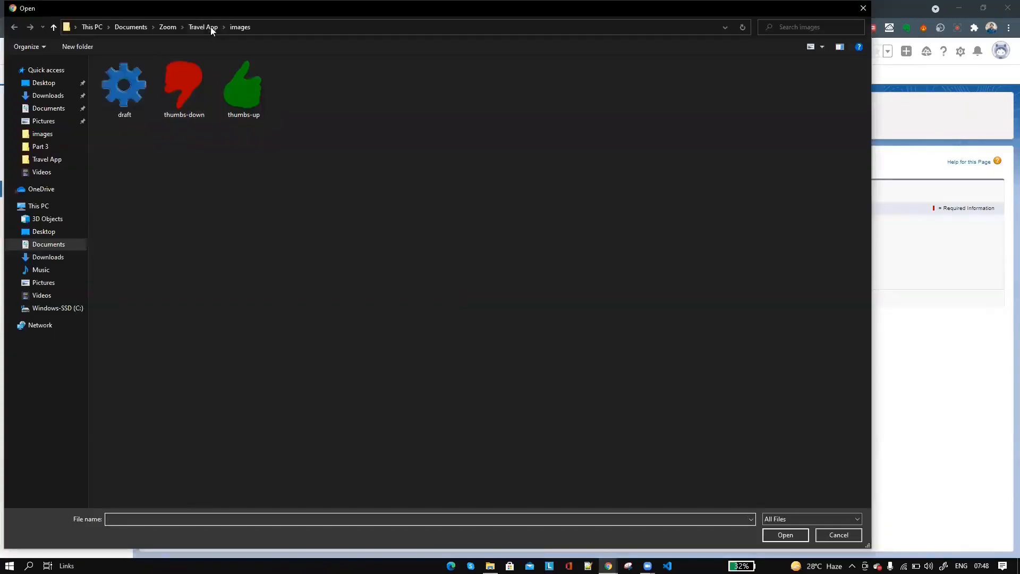
click(210, 26)
double_click(307, 79)
click(336, 269)
click(334, 290)
click(422, 191)
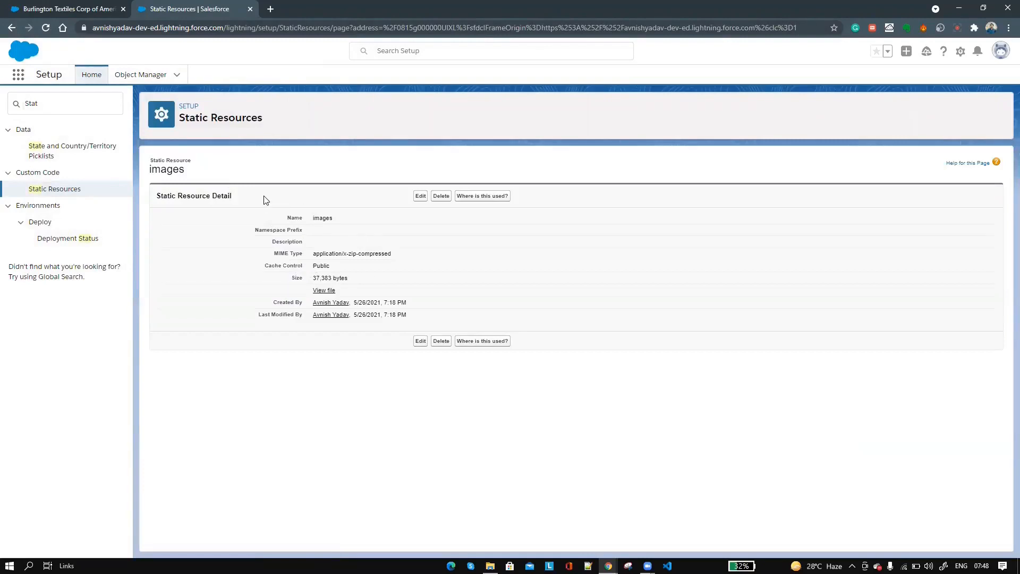
Step: Open the Travel Approval App and display its Travel Approvals list
click(19, 74)
text(Trave)
click(97, 145)
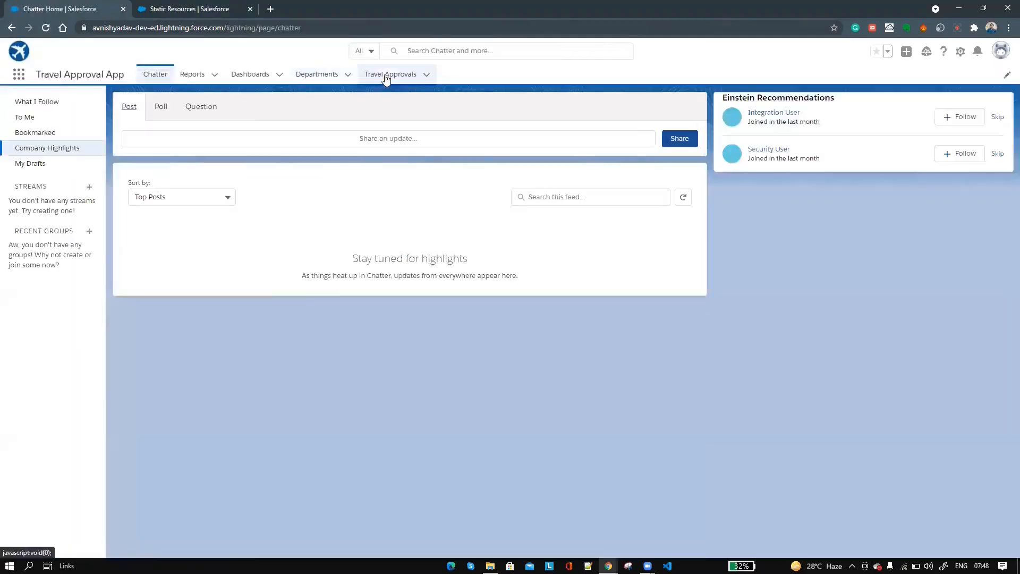
click(383, 74)
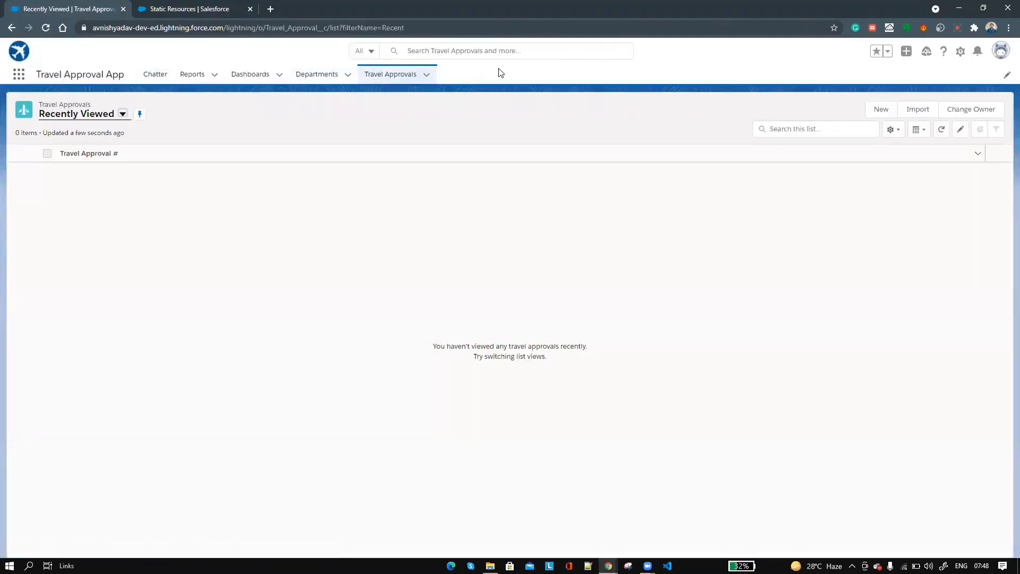
Step: Start a new custom field of type Formula on the Travel Approval object
click(961, 51)
click(918, 169)
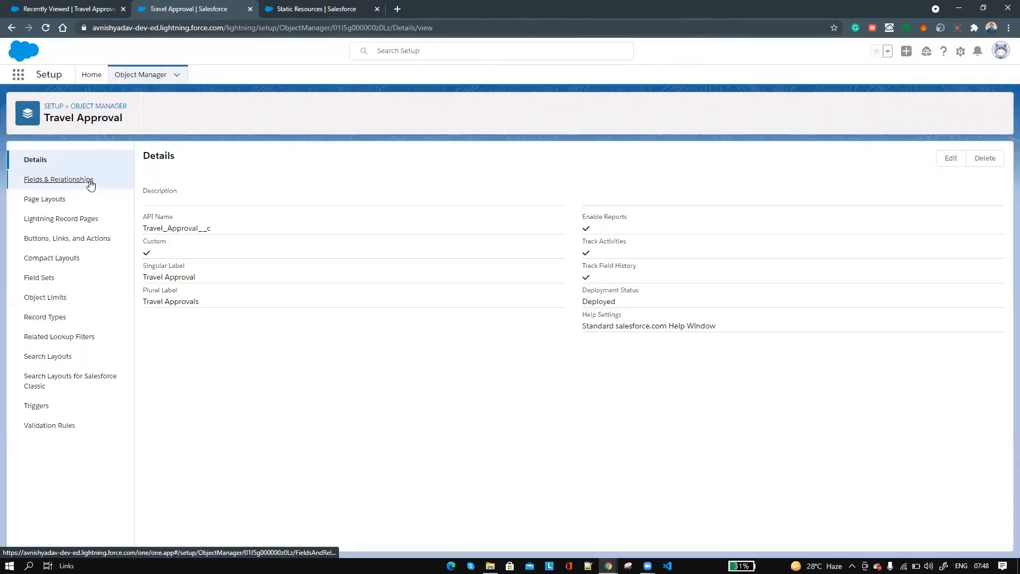
click(60, 179)
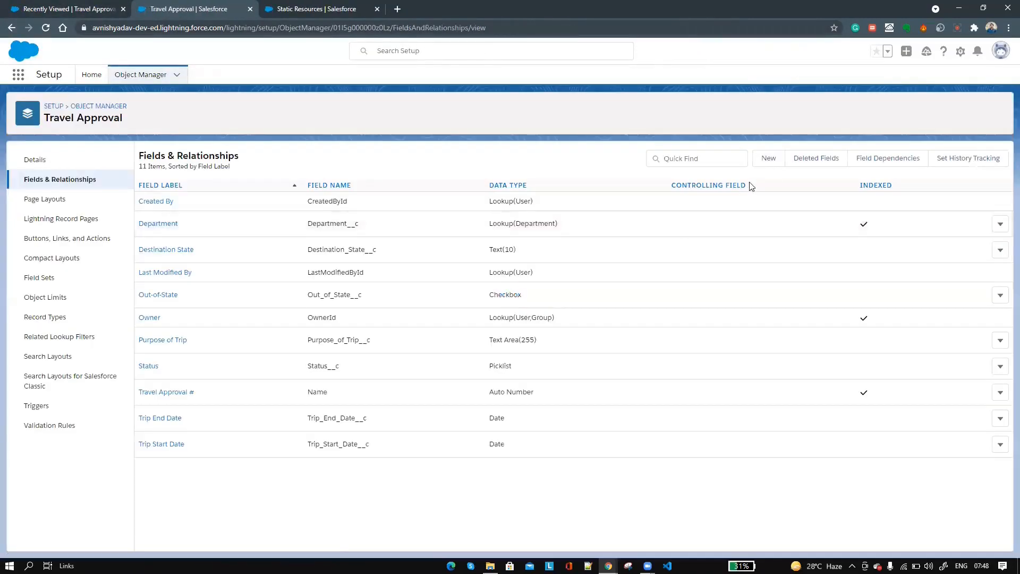
click(768, 159)
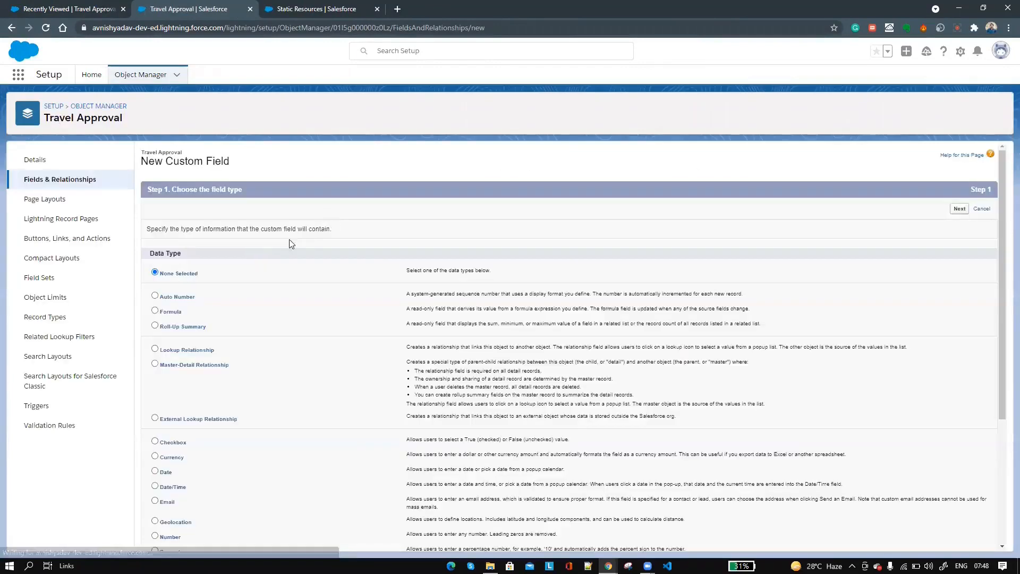
click(171, 312)
click(958, 208)
Step: Label the formula field Status Indicator with field name Status_Indicator, choose the Text return type, and proceed to the formula entry
click(341, 230)
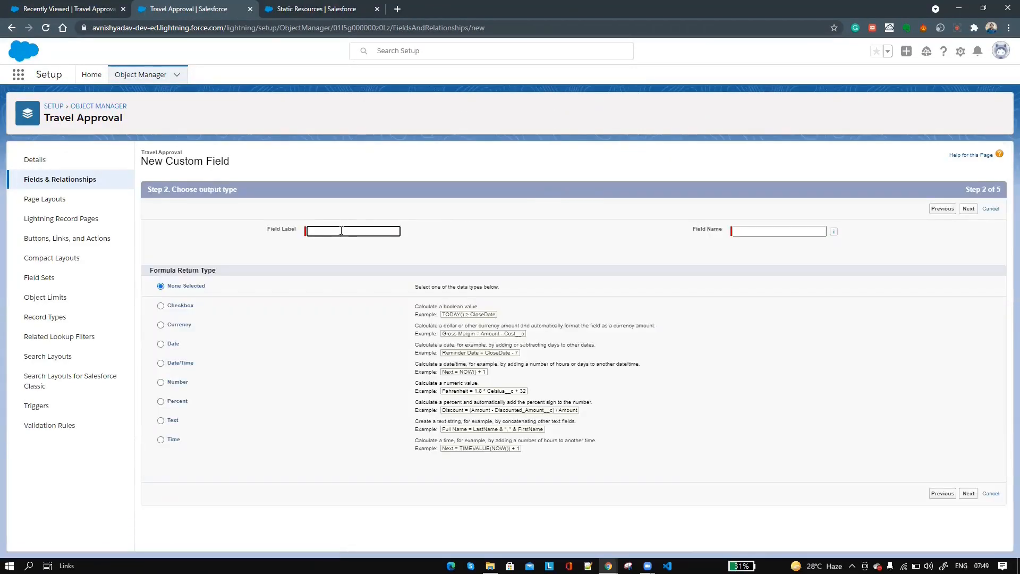
text(Status Indicator)
click(770, 231)
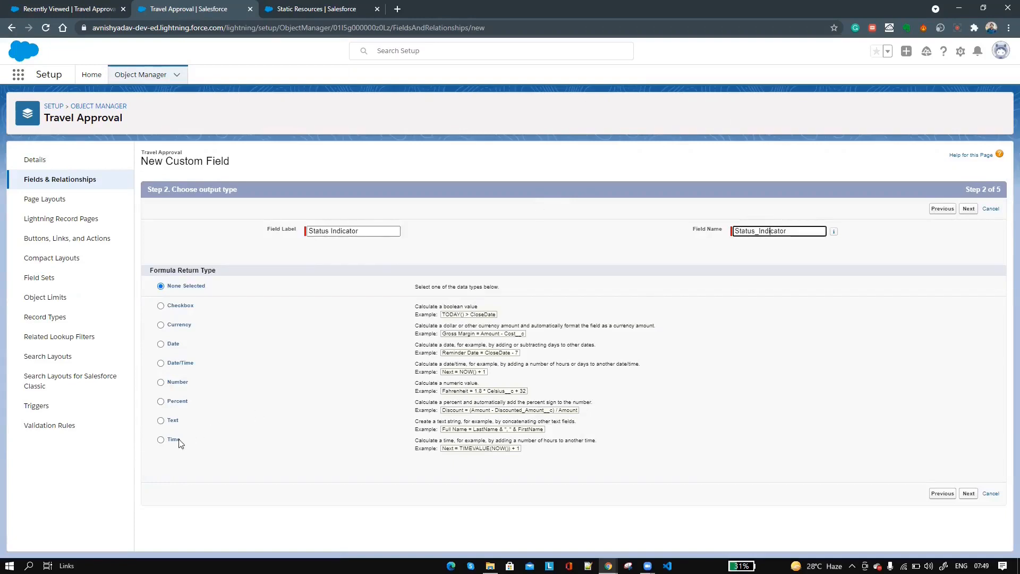
click(161, 420)
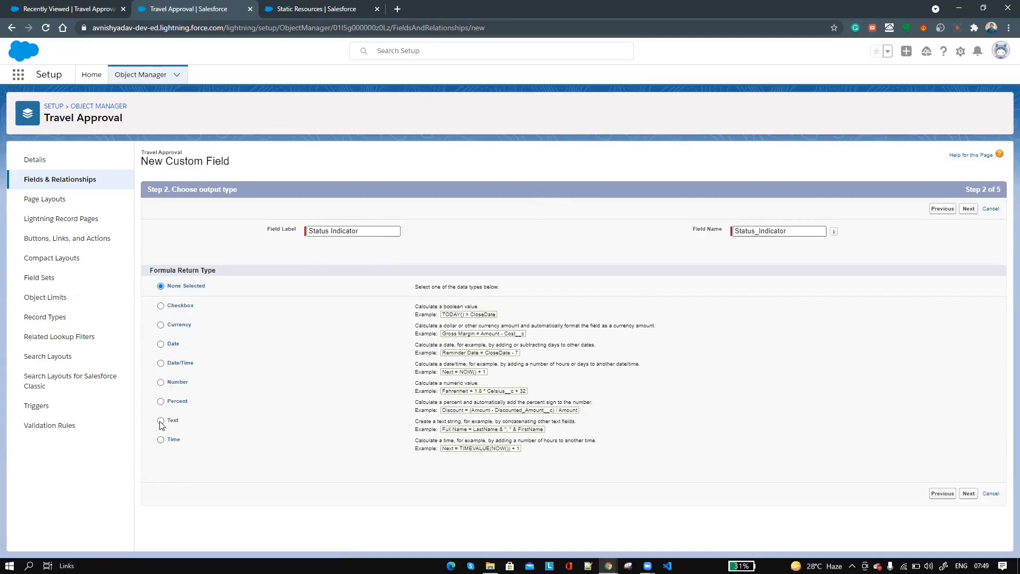
click(968, 209)
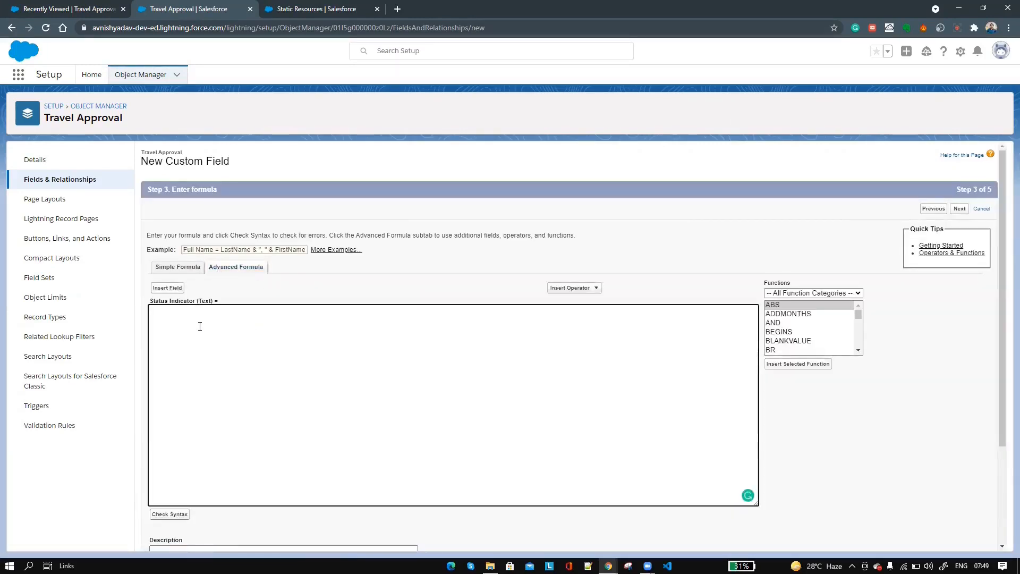
Step: Insert the IF function into the Status Indicator formula
scroll(792, 341, down, 2)
scroll(790, 335, down, 4)
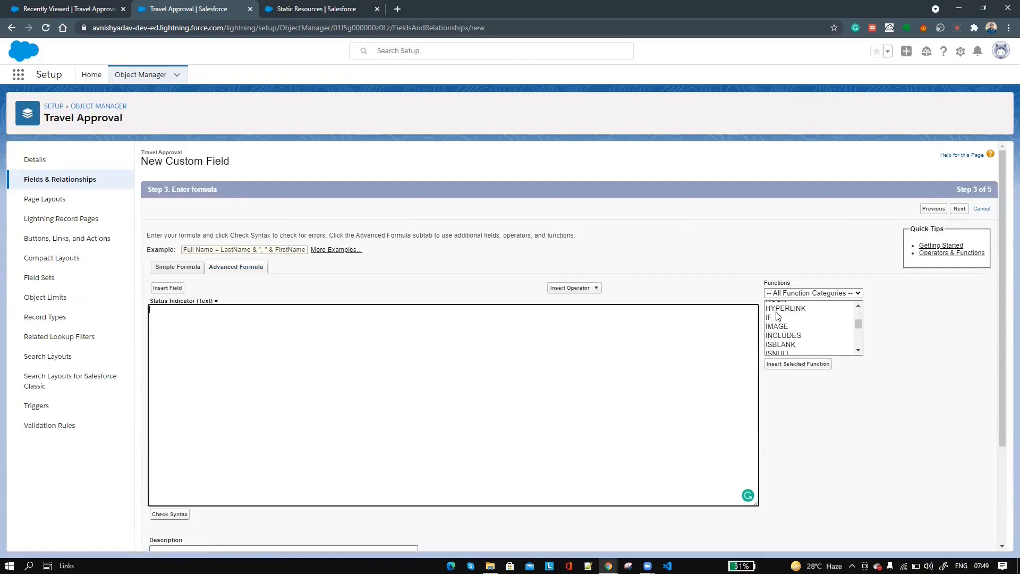
click(768, 317)
click(797, 363)
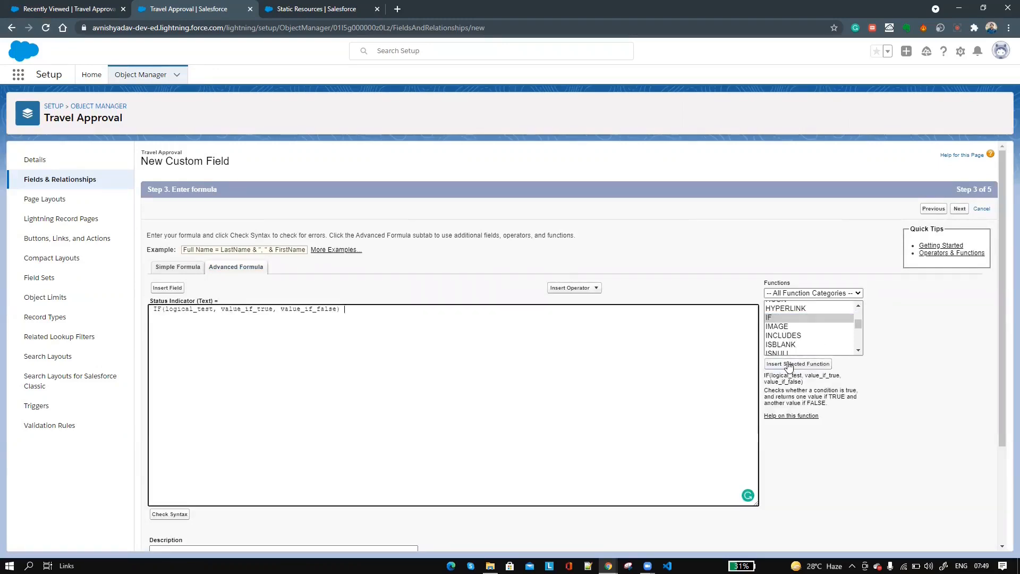
Step: Replace the IF function's logical_test placeholder with the ISPICKVAL function
double_click(209, 309)
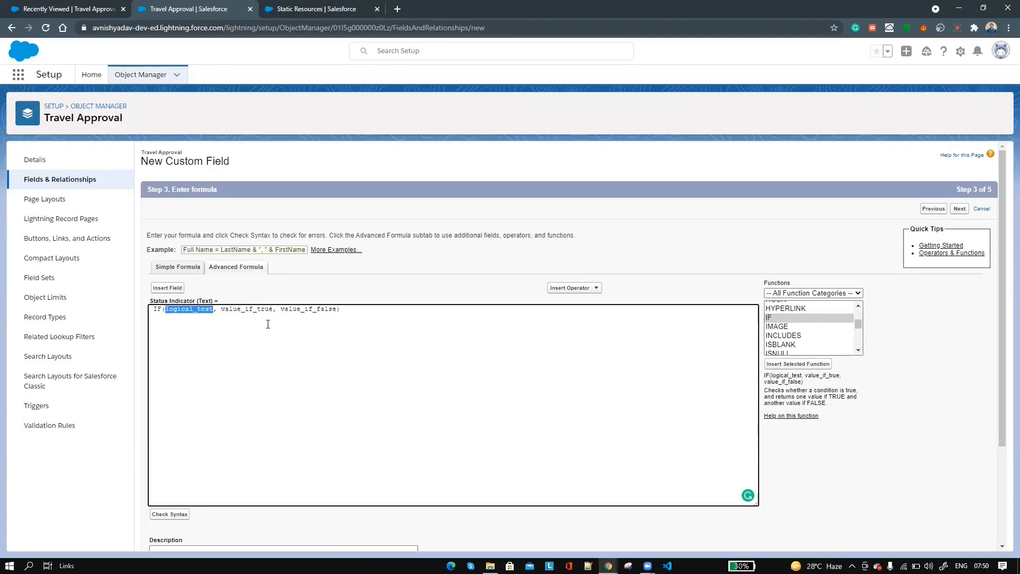
drag(858, 324, 859, 341)
scroll(859, 343, down, 1)
scroll(860, 344, down, 1)
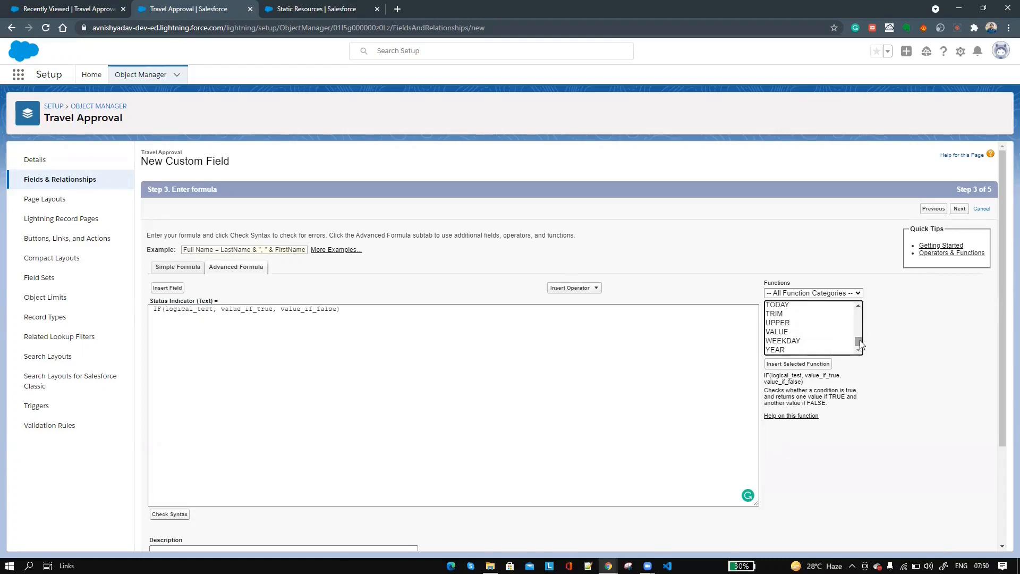
drag(857, 344, 857, 330)
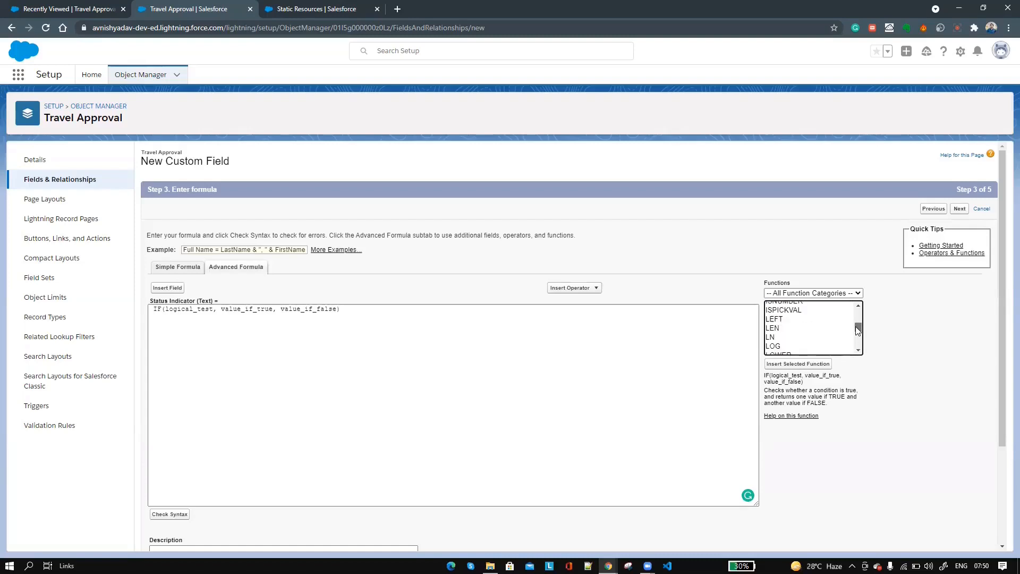
click(783, 309)
click(797, 364)
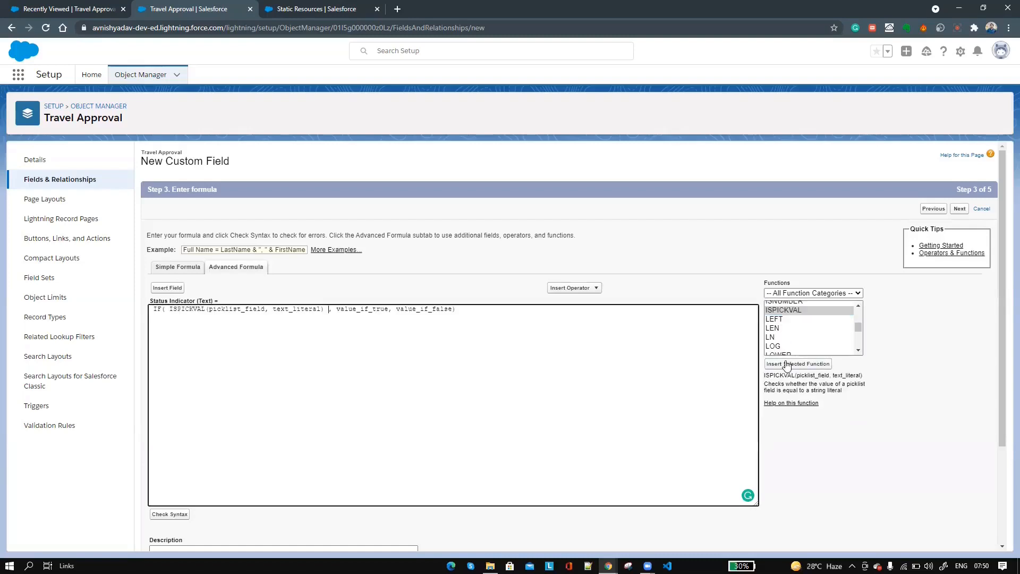
Step: Fill in the ISPICKVAL arguments with the Travel Approval Status field, Status__c, and the text 'Approved'
double_click(245, 309)
click(167, 287)
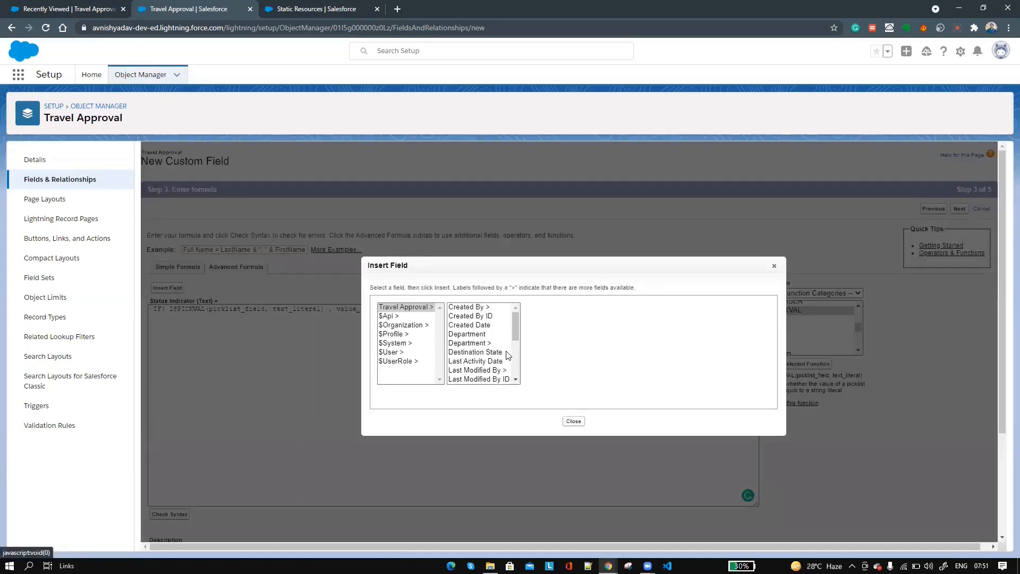
scroll(507, 355, down, 5)
click(478, 352)
click(554, 363)
double_click(274, 263)
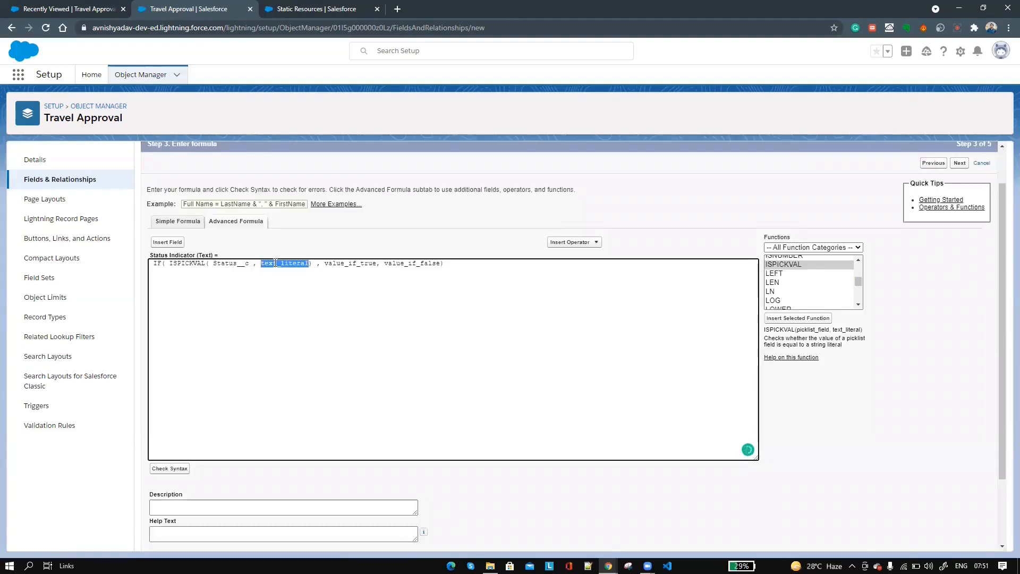
text('Approv)
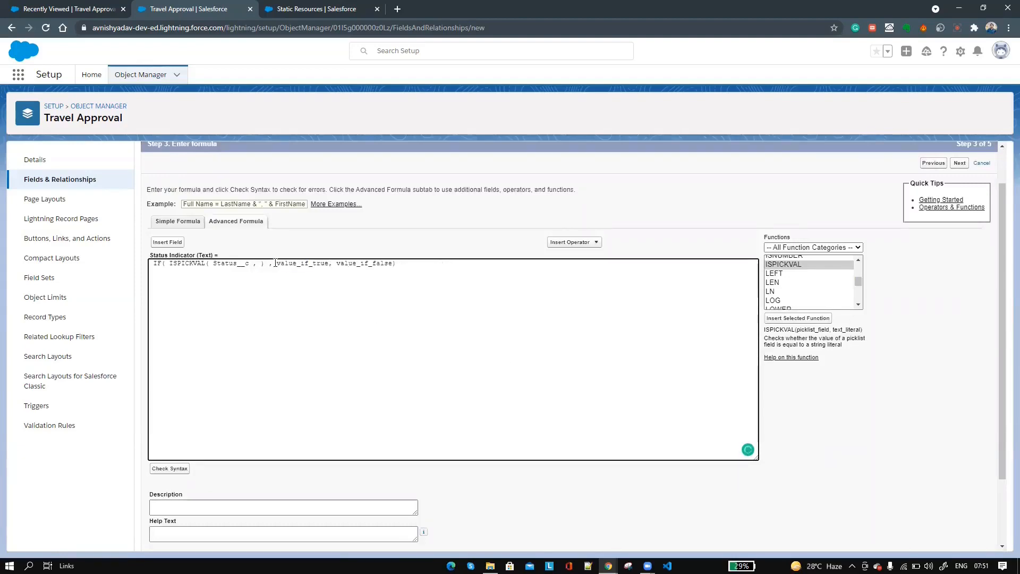
text(ed')
Step: Replace the IF function's value_if_true placeholder with the IMAGE function
double_click(335, 262)
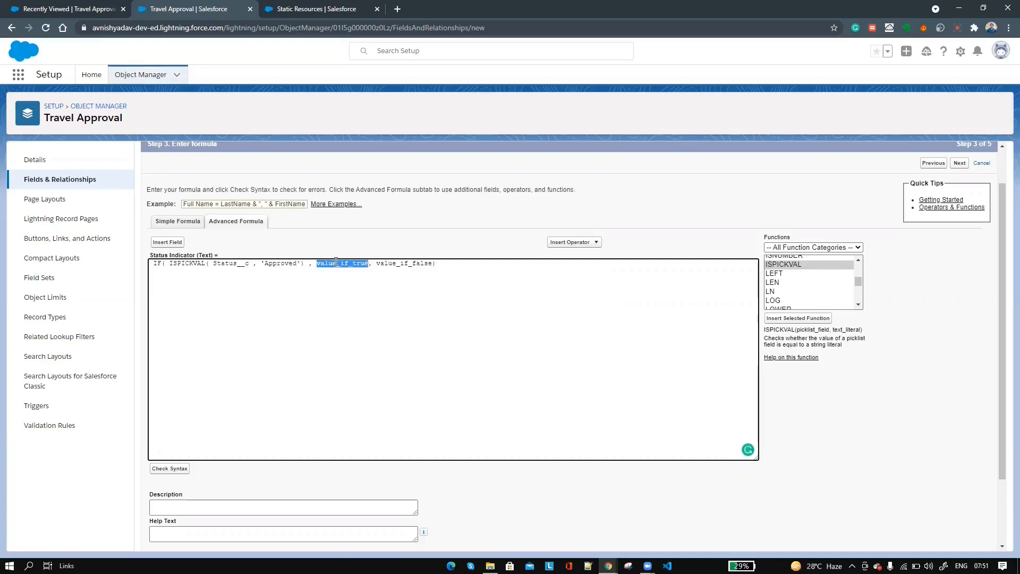
click(857, 304)
scroll(828, 286, up, 5)
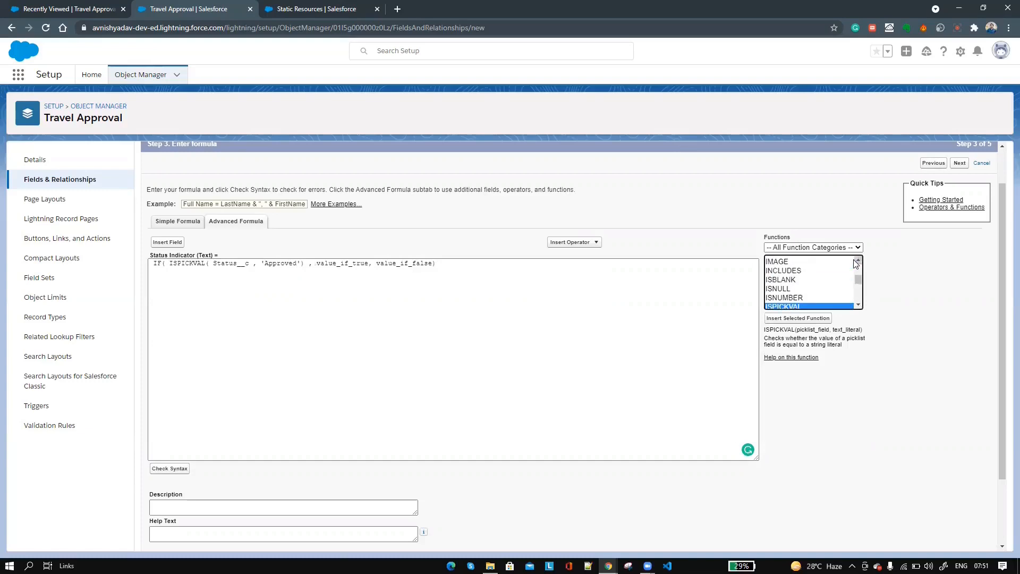
click(776, 261)
click(791, 317)
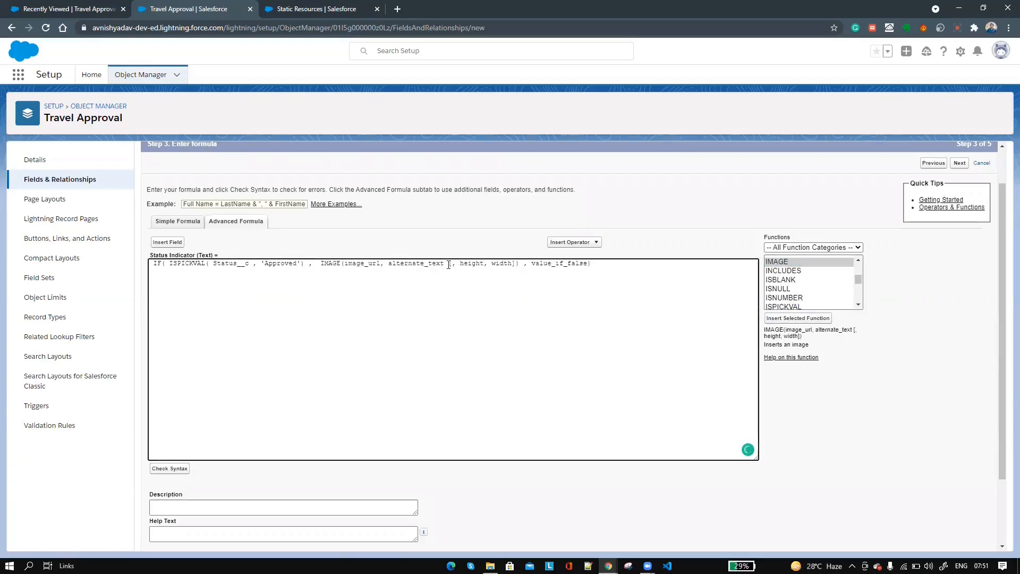
drag(448, 264, 513, 262)
click(516, 262)
Step: Set the approved IMAGE function's image_url to "/resource/images/thumbs-up.png", checking the file name in the Travel Images folder in File Explorer
double_click(362, 262)
text("/)
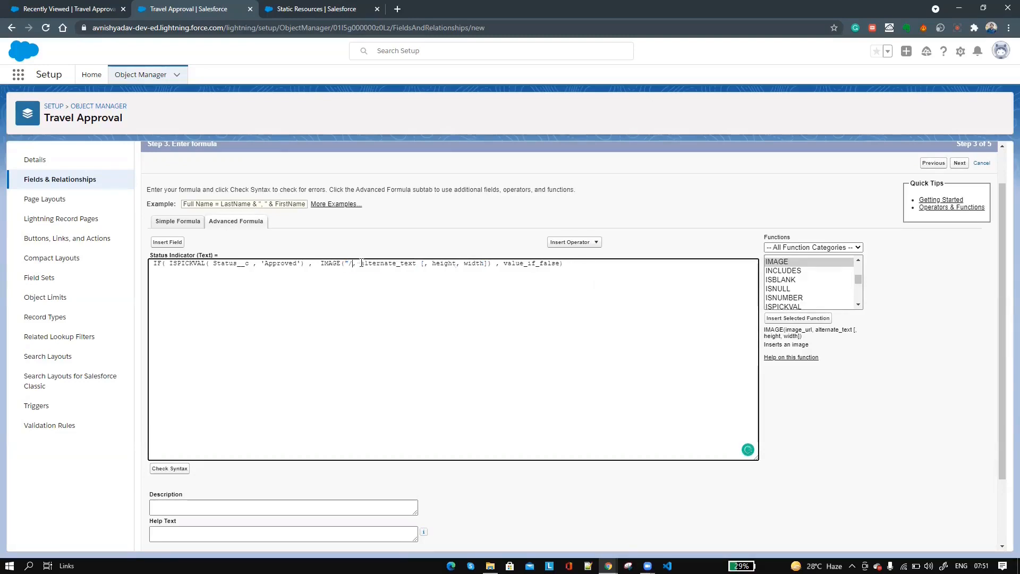
text(reso)
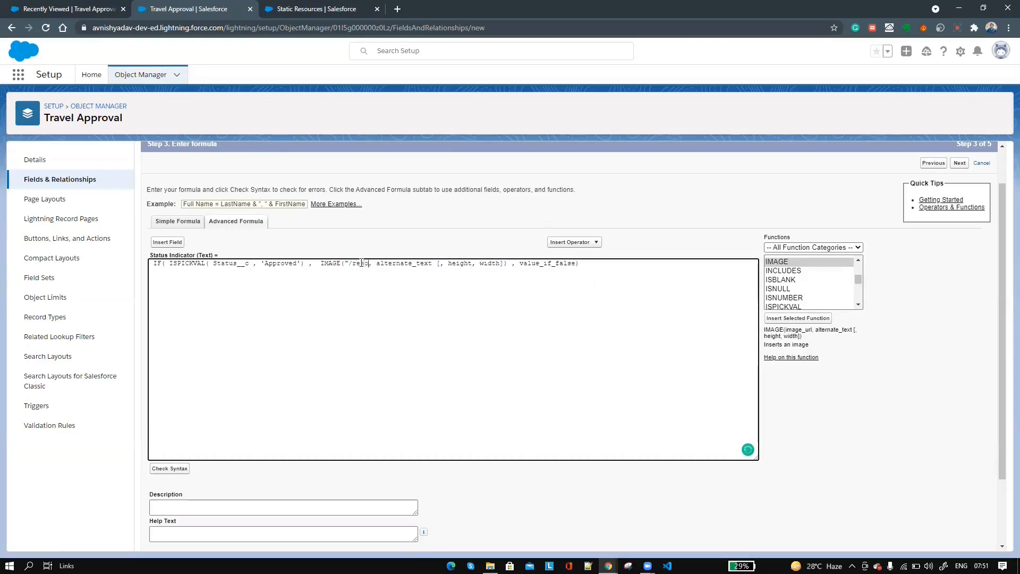
text(urce/)
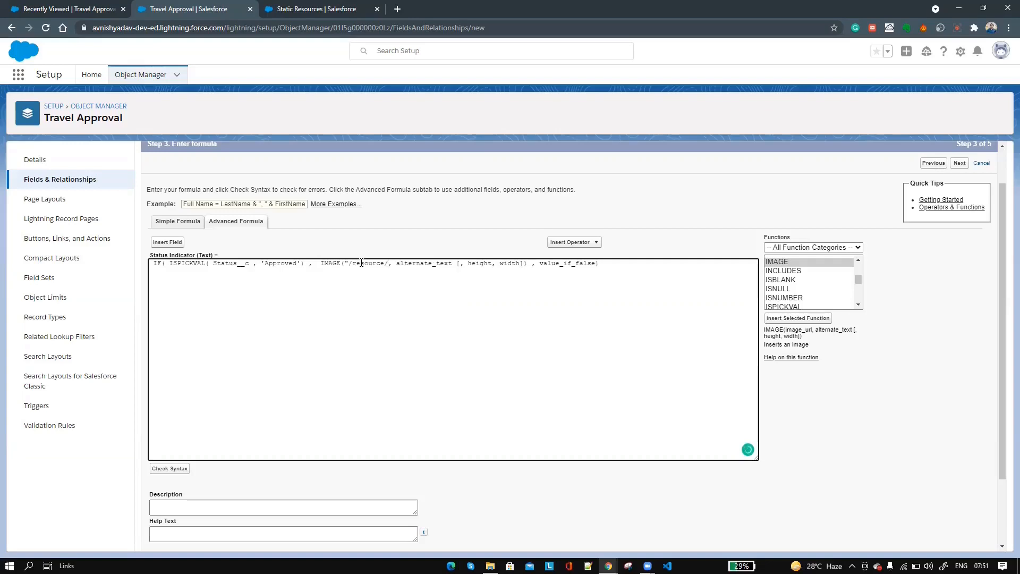
text(images/)
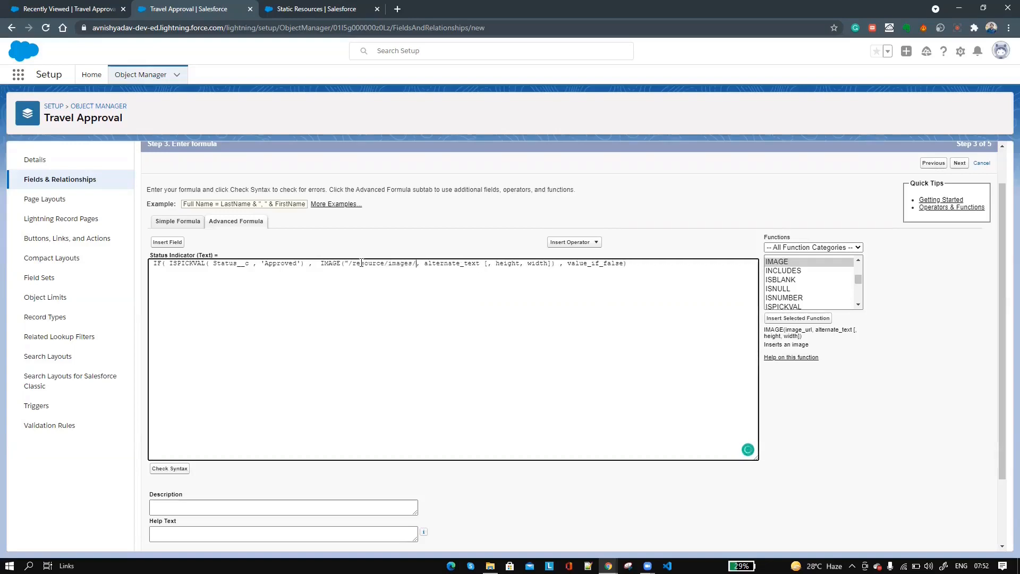
text(thum)
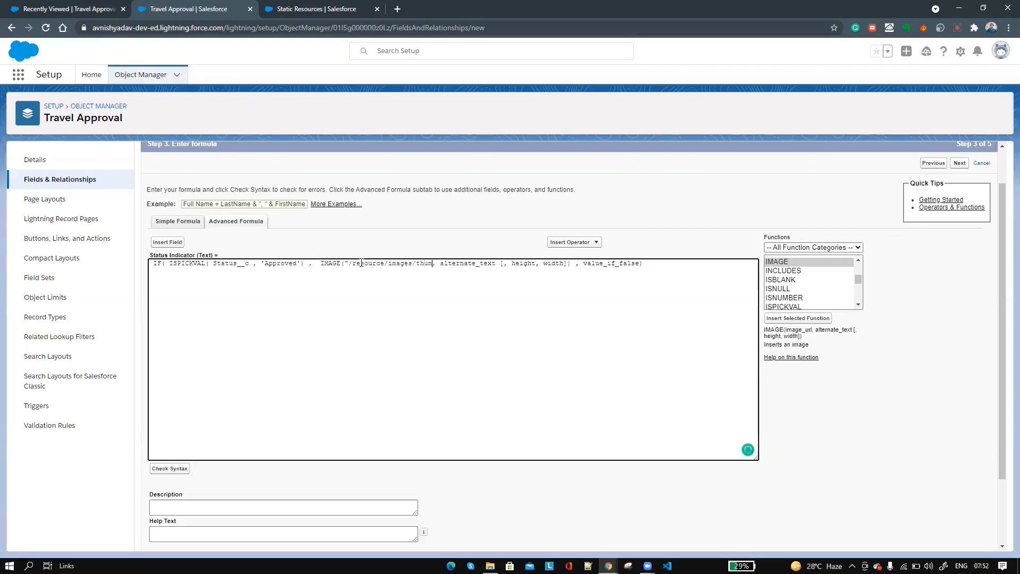
click(489, 566)
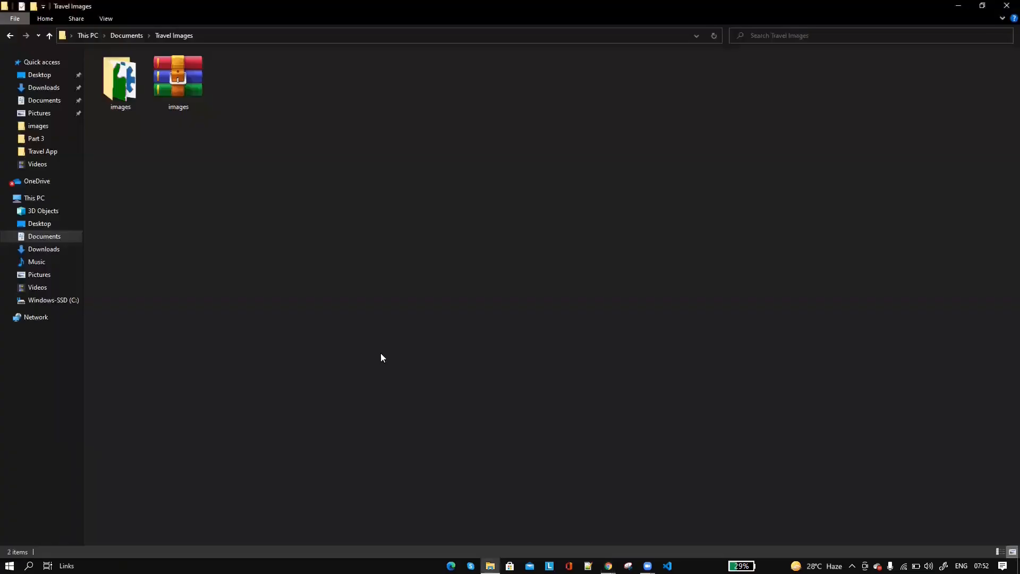
double_click(109, 85)
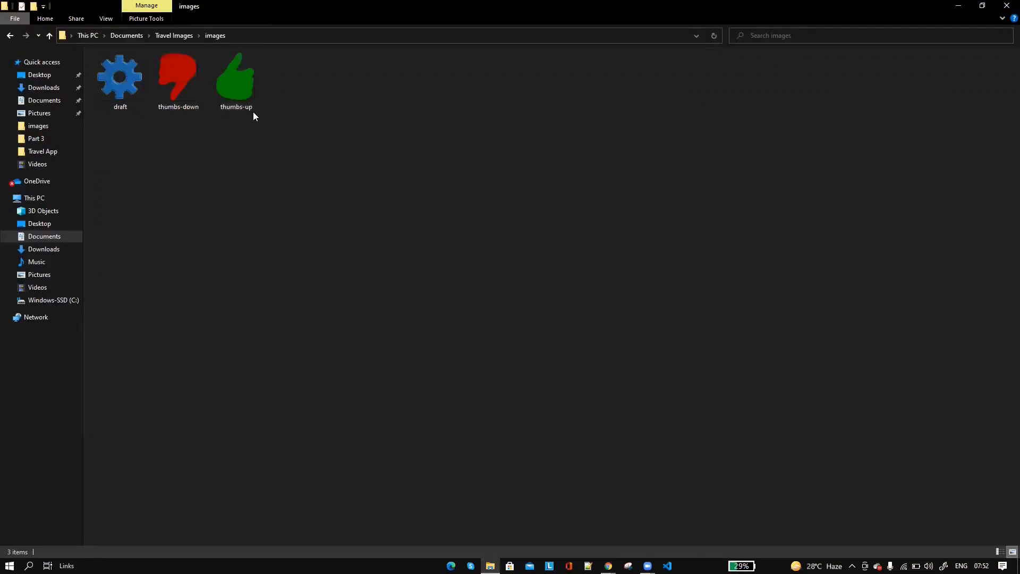
key(alt+Tab)
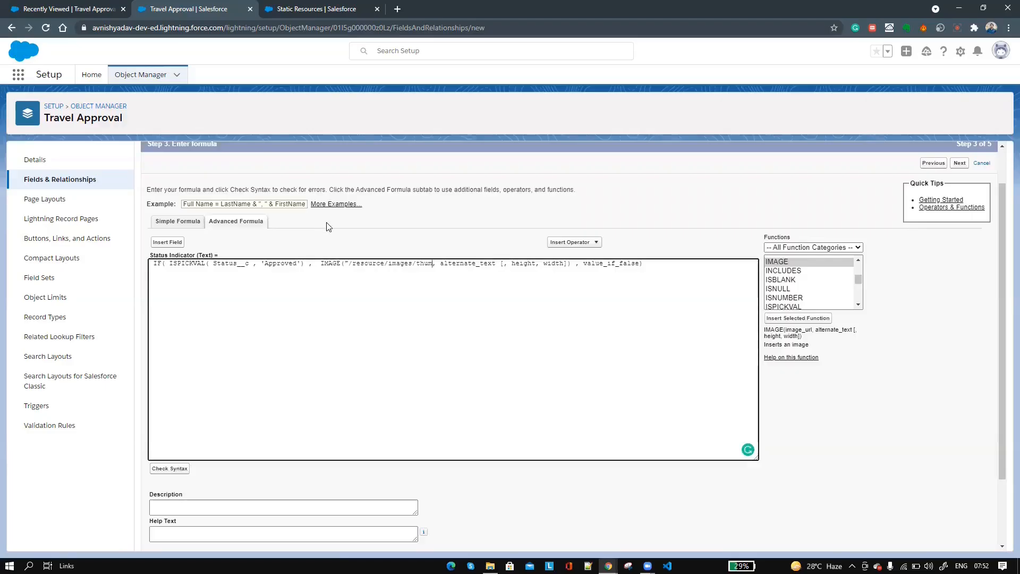
text(bs)
text(-up.pn)
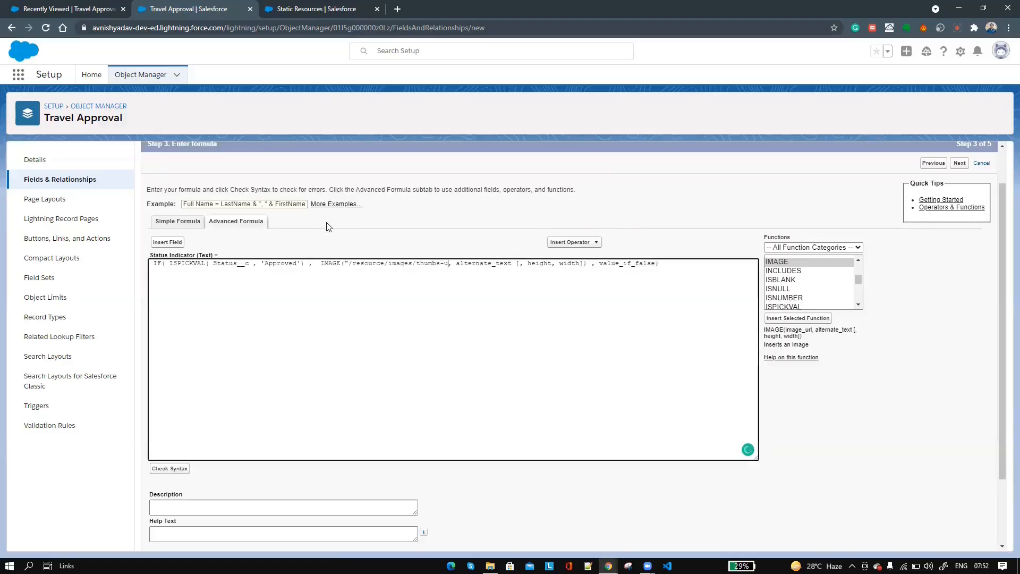
text(g")
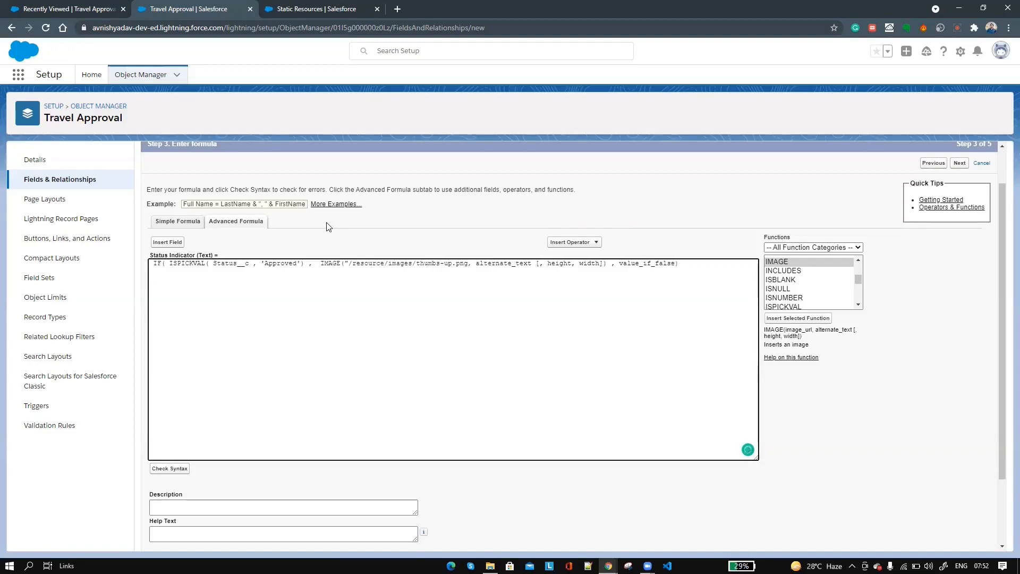
Step: Set the thumbs-up image's alternate text to "Accepted" and its height and width to 20, 20
double_click(514, 263)
text("Accepted")
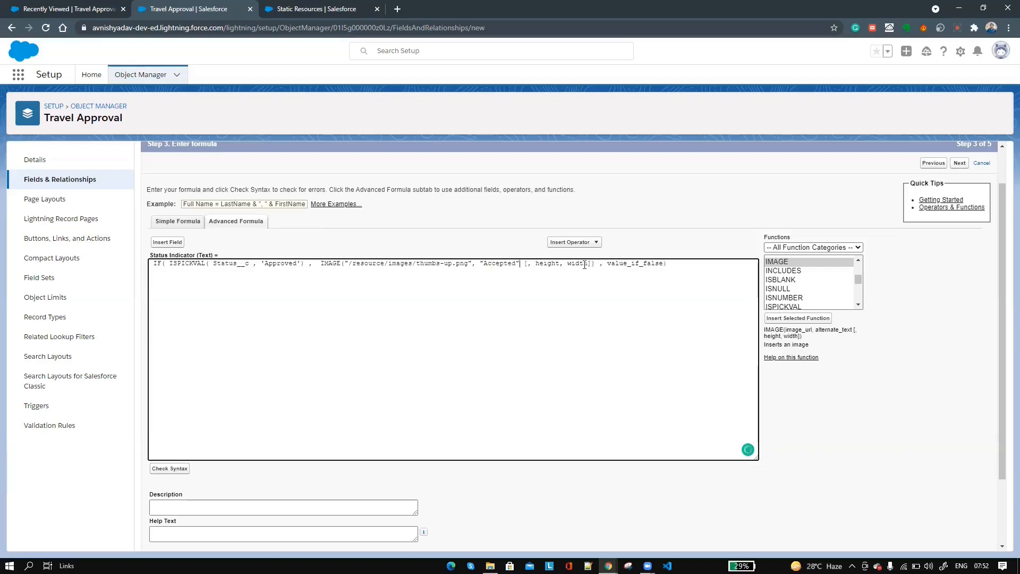
drag(593, 264, 524, 264)
key(BackSpace)
text(, 20, 20)
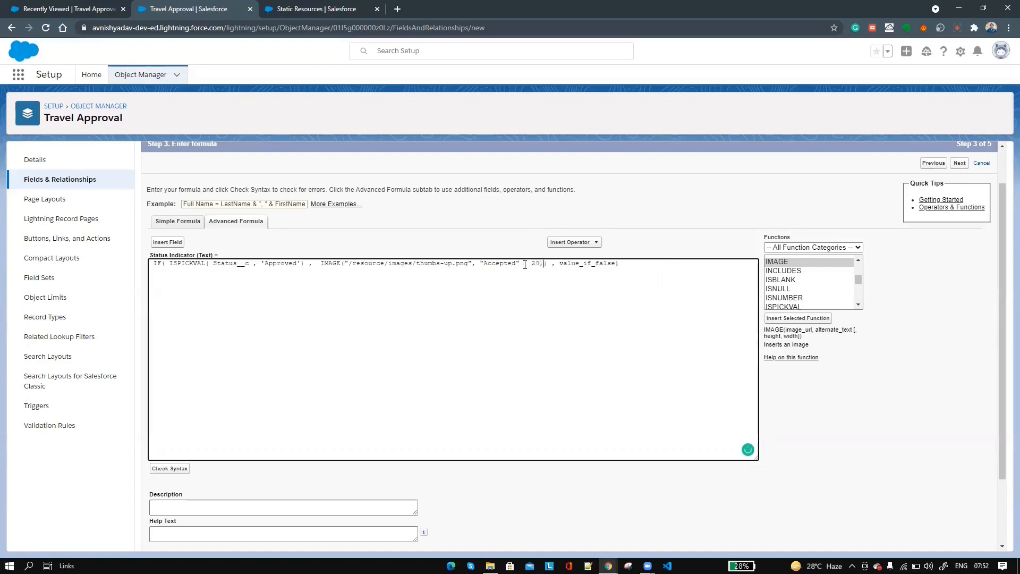
Step: Replace the value_if_false placeholder with a nested IF function and its logical_test placeholder with the ISPICKVAL function
double_click(602, 265)
scroll(826, 280, up, 2)
double_click(795, 285)
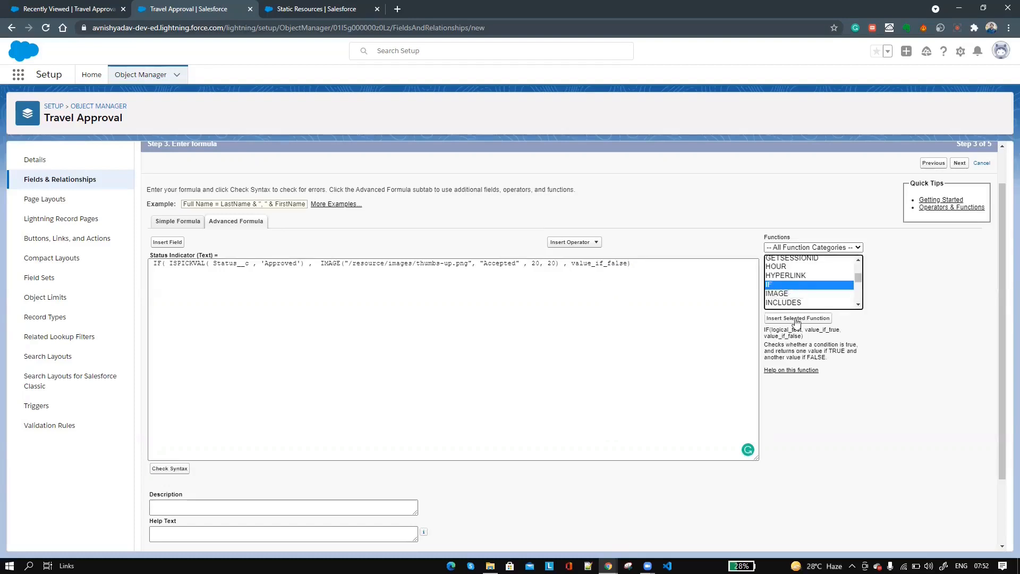
double_click(600, 265)
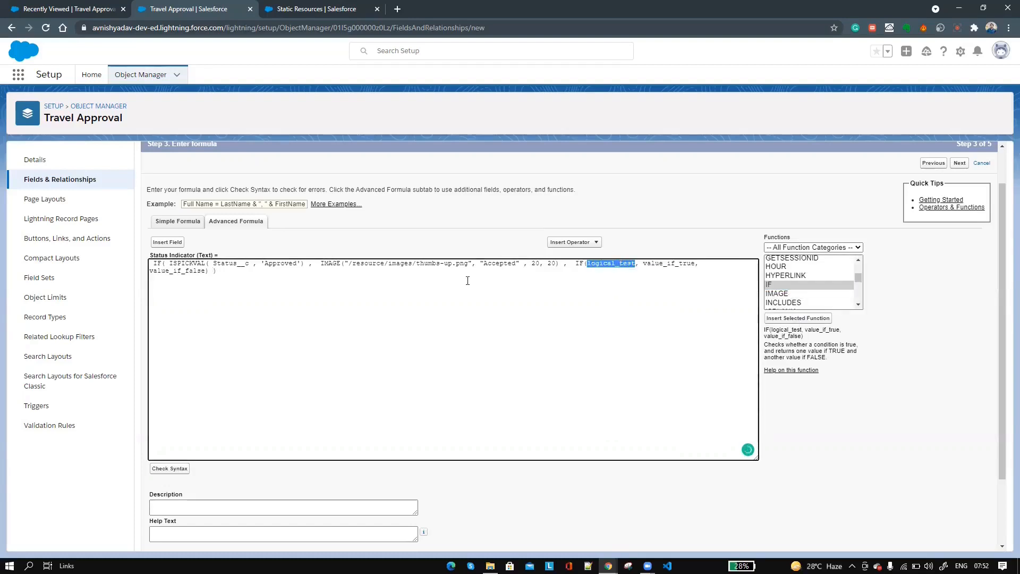
scroll(796, 287, down, 2)
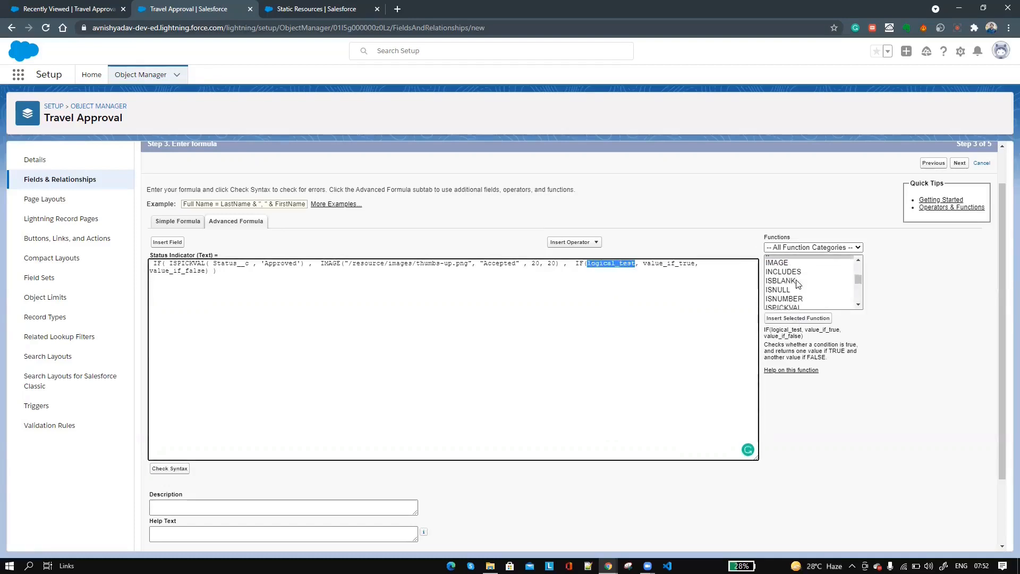
double_click(796, 293)
Step: Fill in the nested ISPICKVAL arguments with the Status__c field and the text "Rejected"
double_click(658, 263)
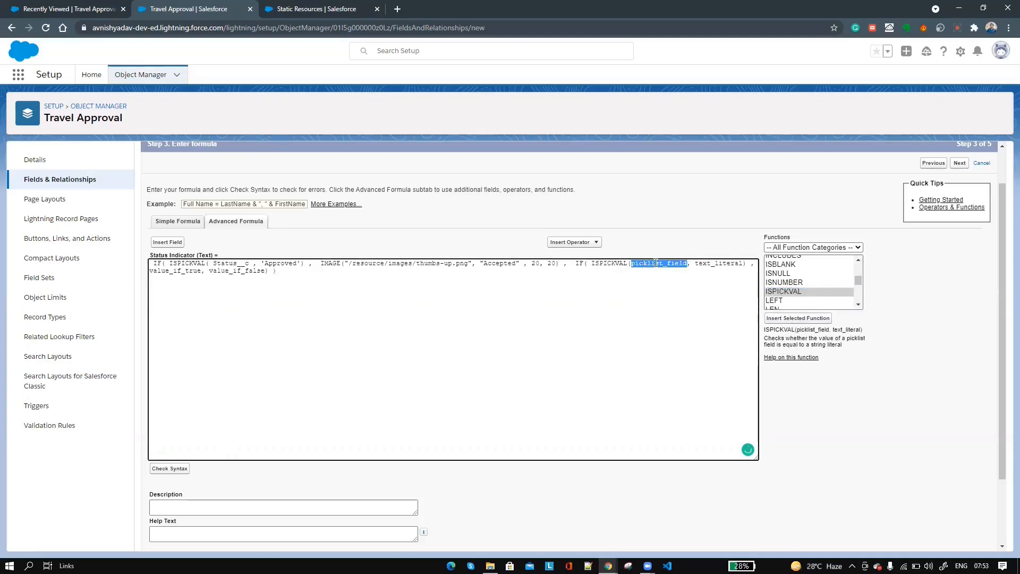
click(167, 242)
scroll(490, 367, down, 5)
click(458, 351)
click(558, 369)
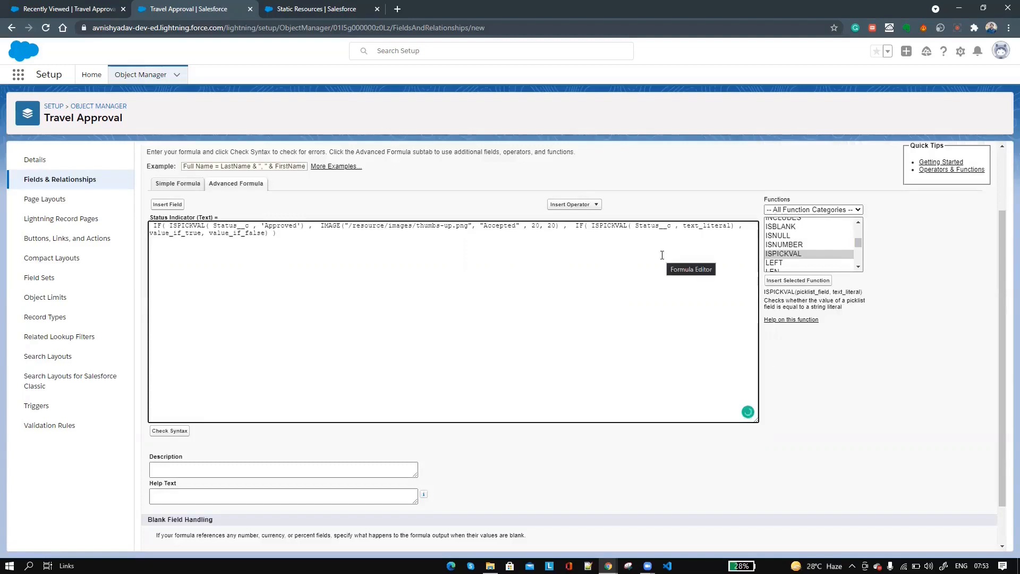
double_click(701, 227)
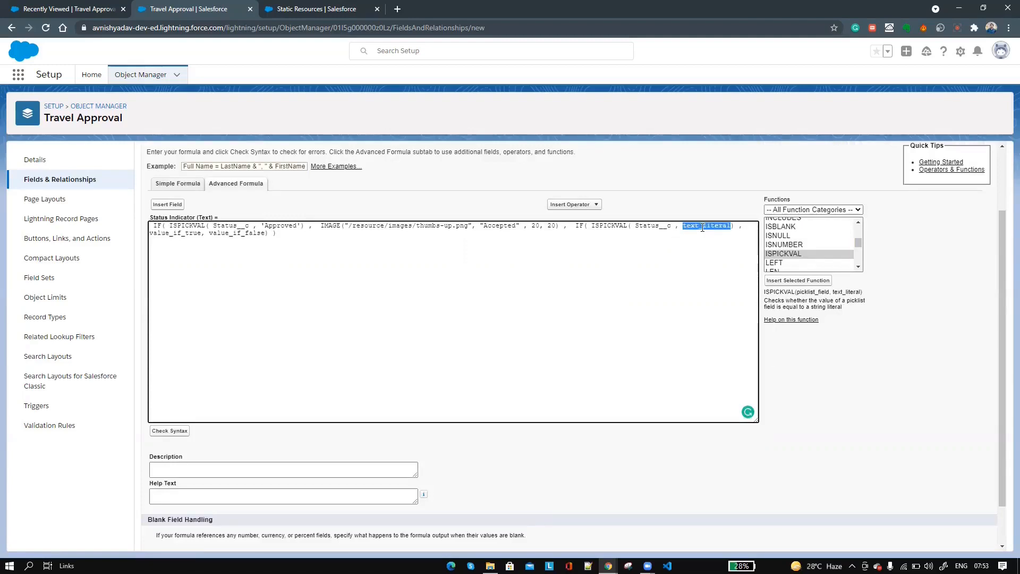
text("RTejected")
Step: Replace the nested IF function's value_if_true placeholder with the IMAGE function
double_click(188, 233)
scroll(799, 246, down, 2)
scroll(800, 249, up, 2)
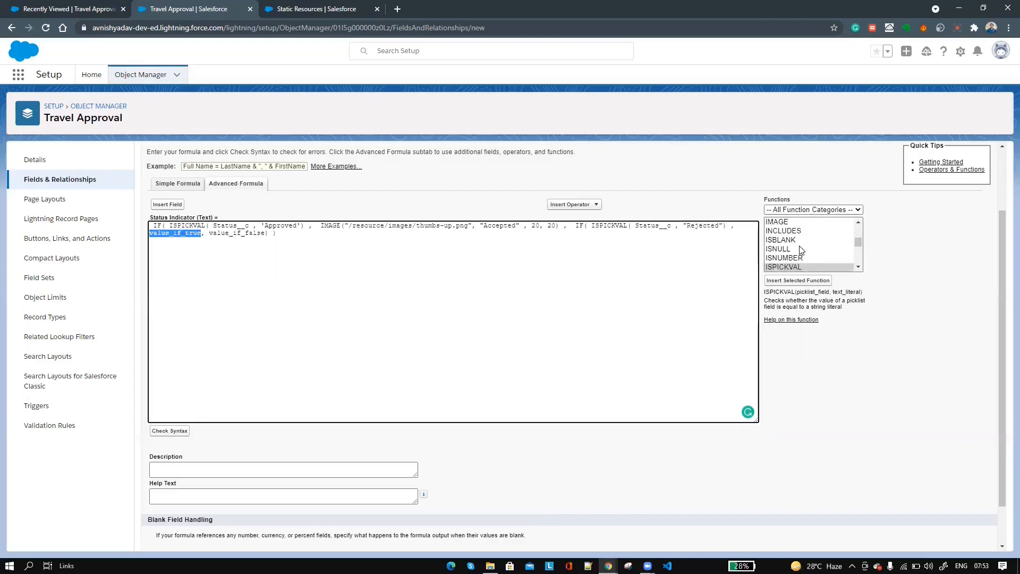
click(781, 223)
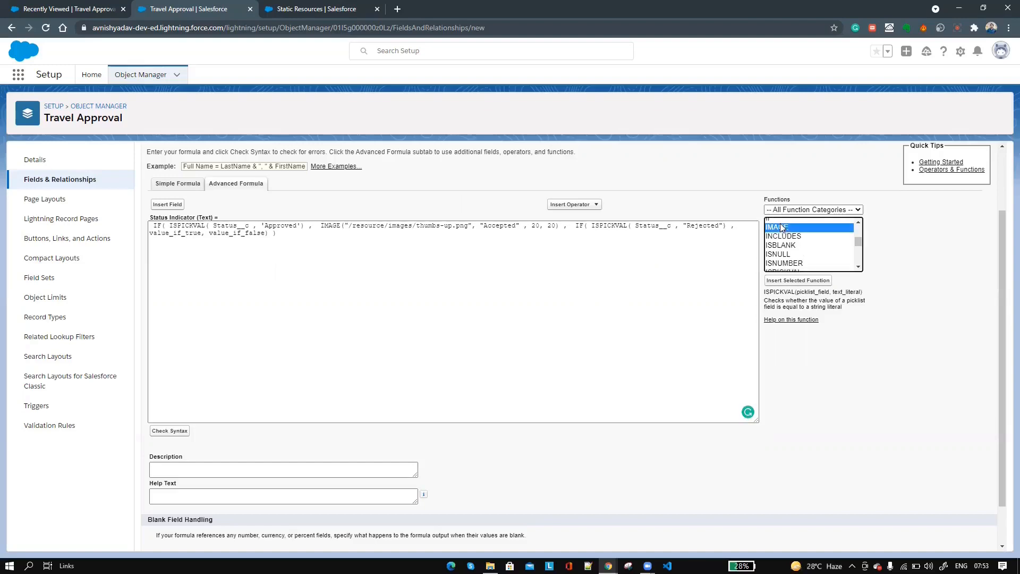
click(796, 281)
Step: Set the rejected IMAGE function's image_url to "/resource/images/thumbs-down.png"
double_click(192, 234)
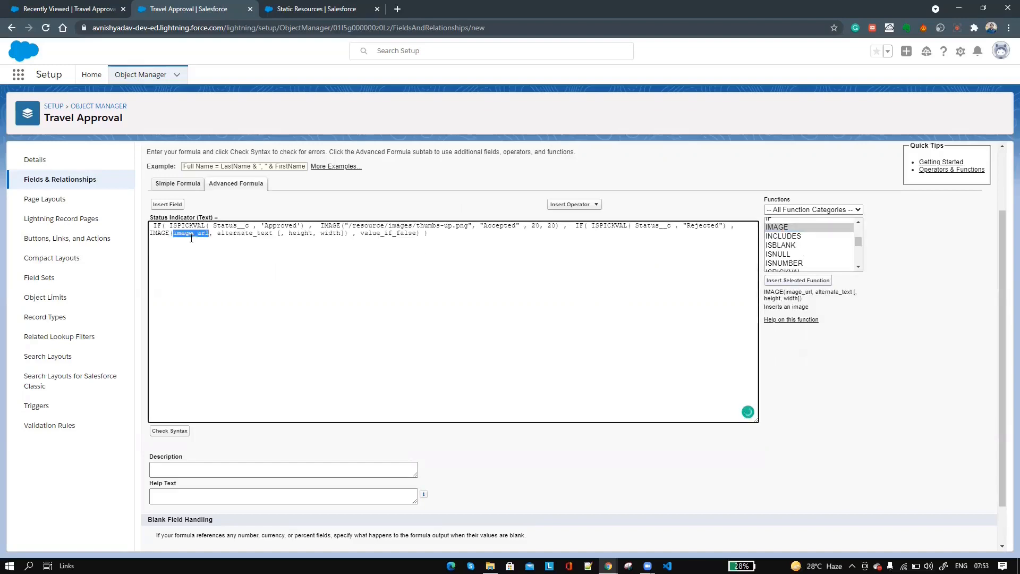
text("/res)
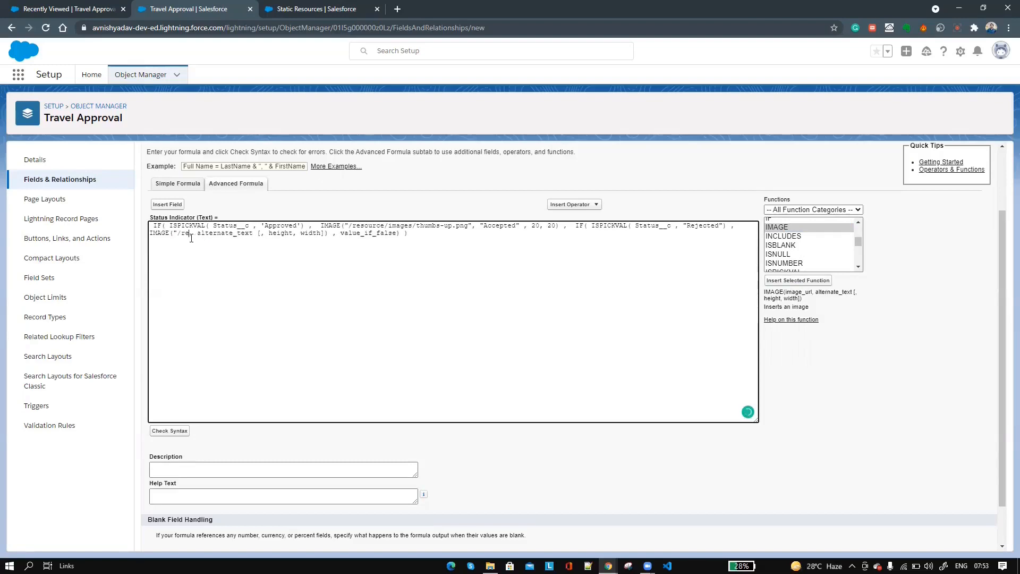
text(ource/ima)
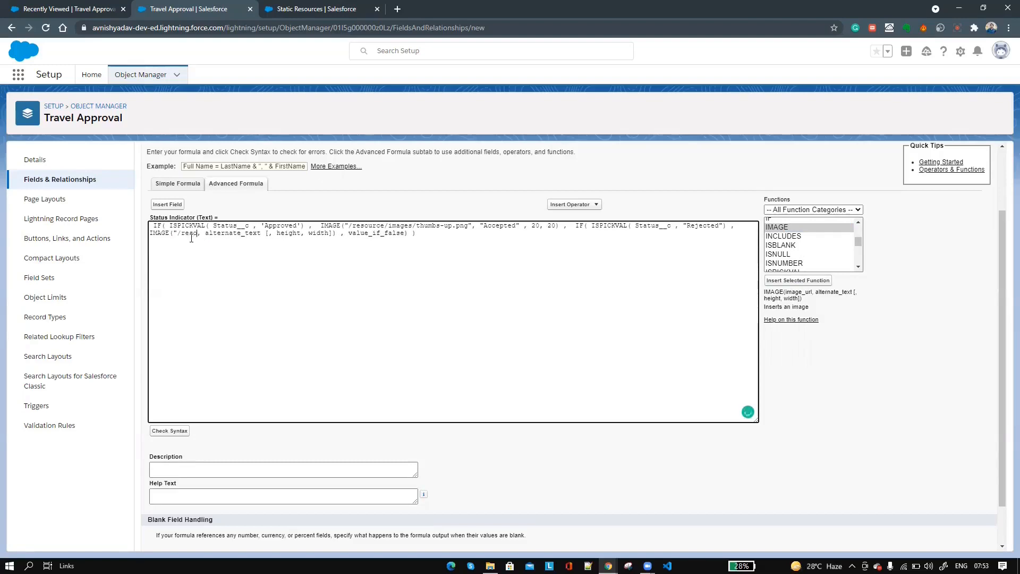
text(ges)
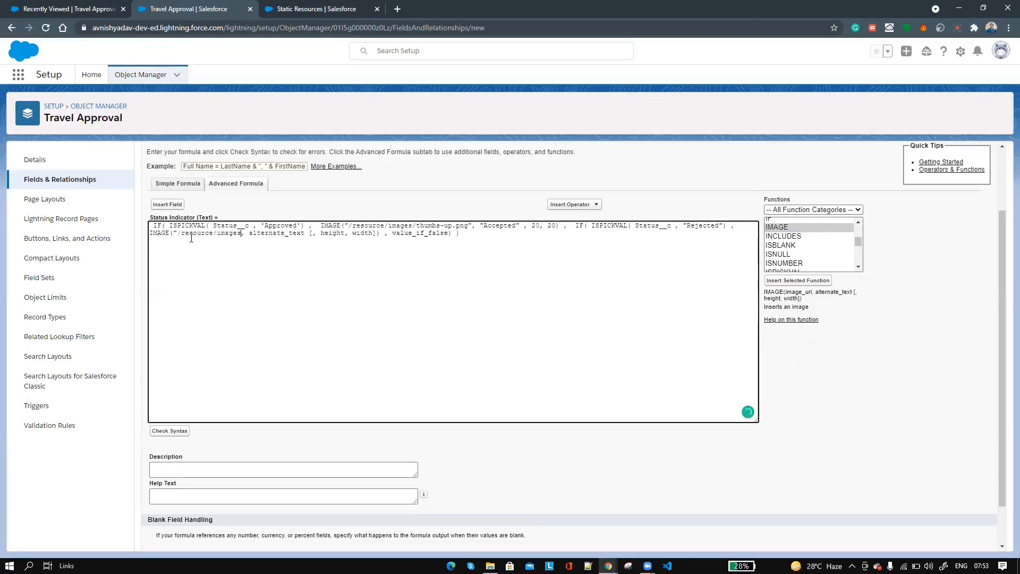
text(/)
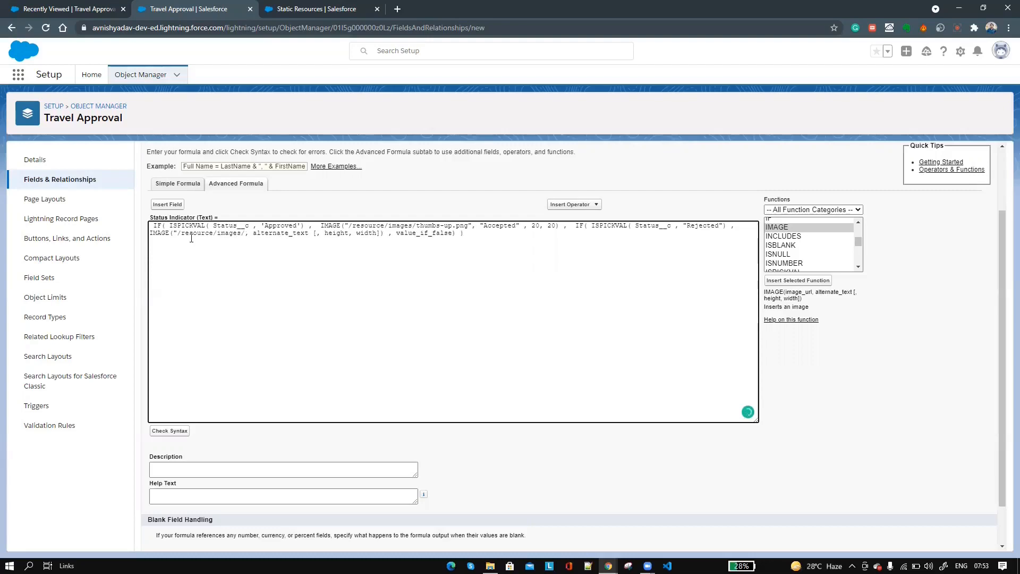
text(th)
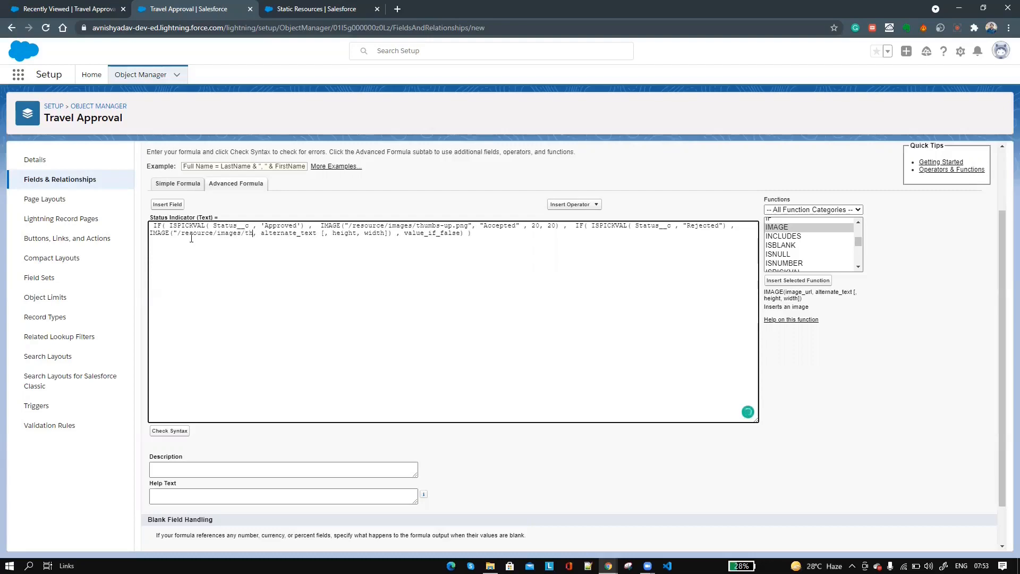
text(umbs-down.png")
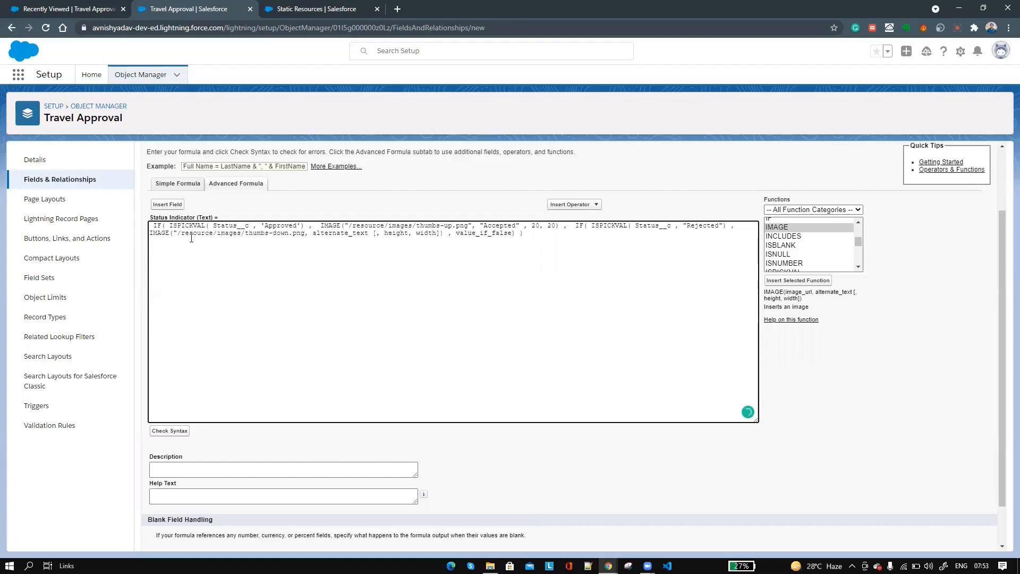
Step: Set the thumbs-down image's alternate text to "Rejected" and its height and width to 20, 20
double_click(335, 233)
text("Rejected)
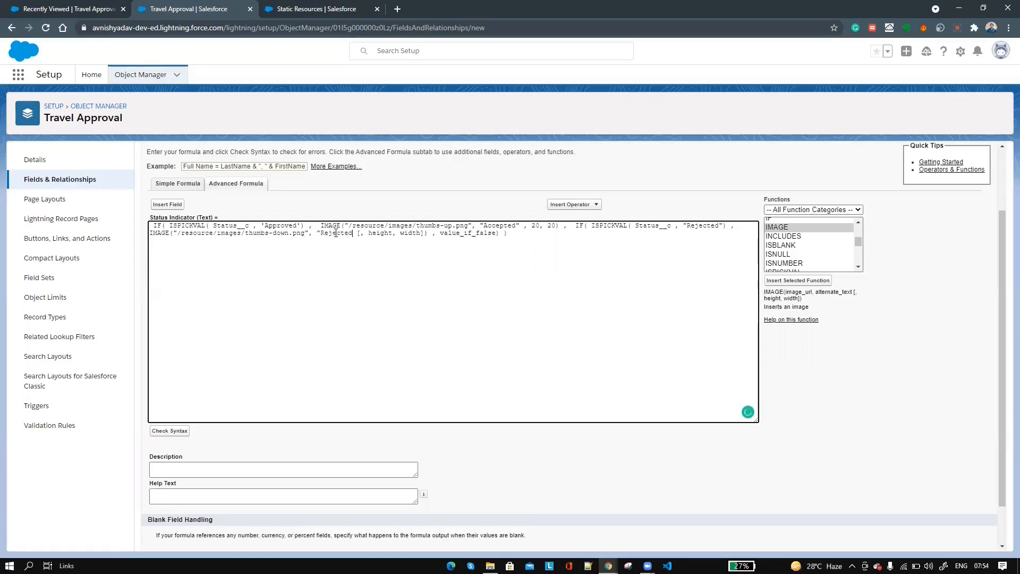
text(")
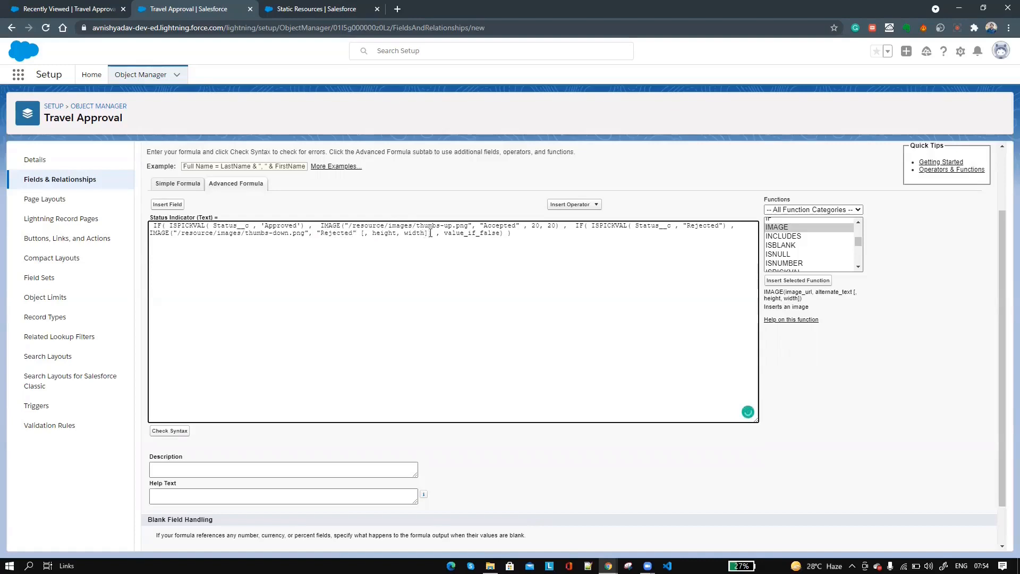
drag(429, 233, 361, 233)
key(BackSpace)
text(20, 20)
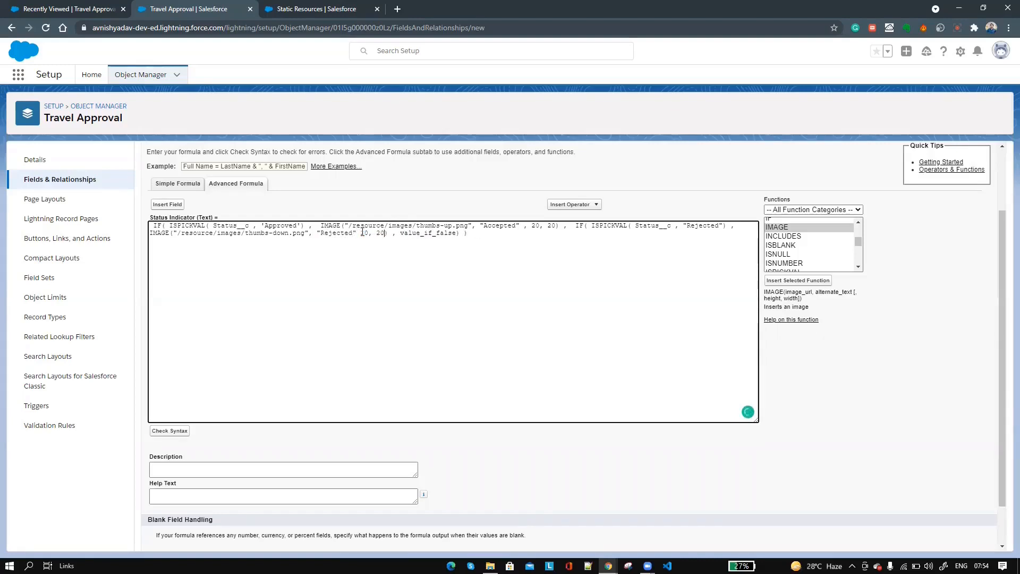
Step: Replace the nested IF function's value_if_false placeholder with an IMAGE function whose URL is "/resource/images/draft.png"
double_click(440, 234)
click(797, 280)
double_click(447, 232)
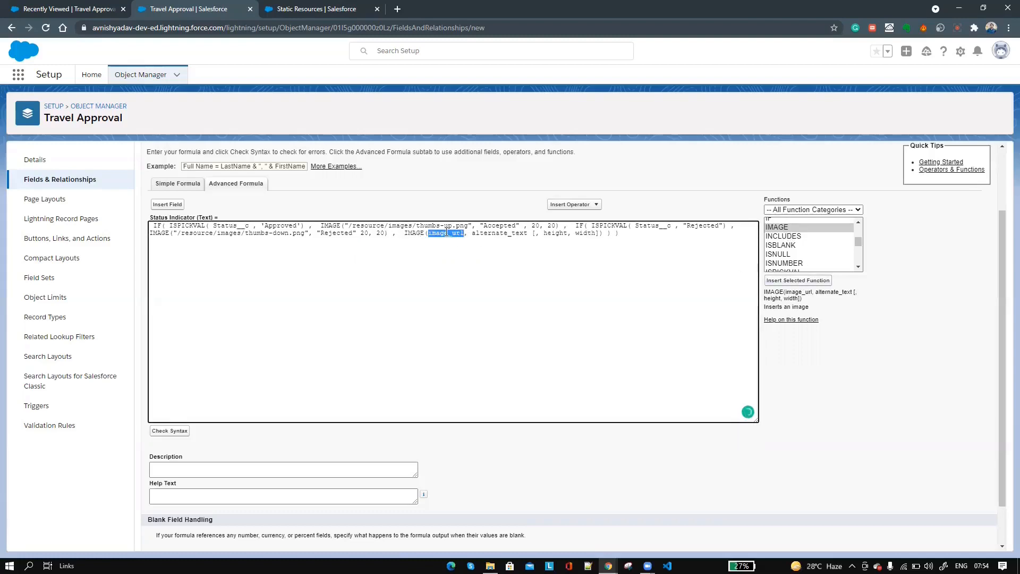
text(" 20, 20) ,  IMAGE("/resource/images/draft.png)
Step: Set the draft image's alternate text to "In-Process" and its height and width to 20, 20
double_click(581, 233)
text("In-Process)
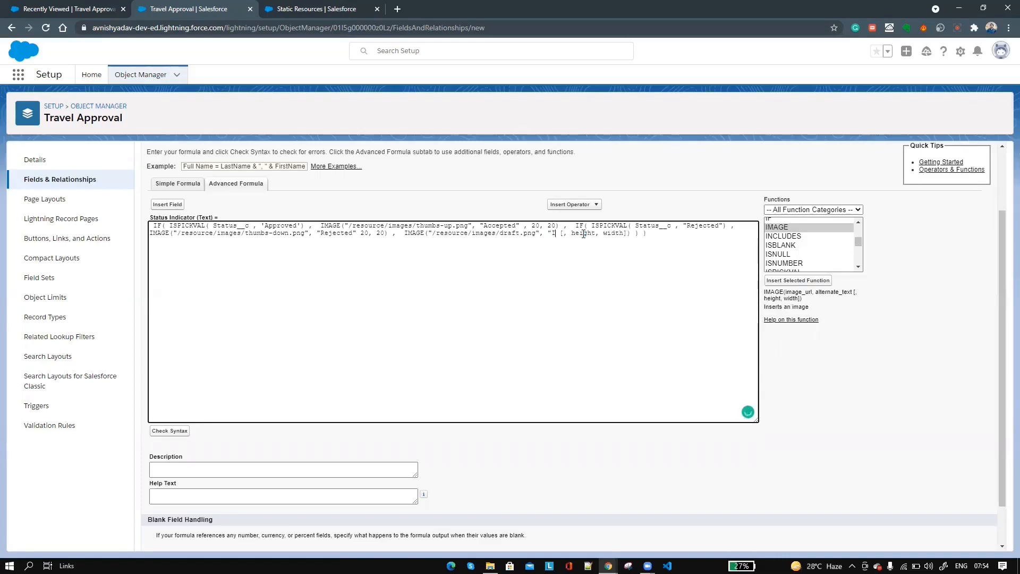
text(")
drag(668, 232, 600, 233)
text(, 20)
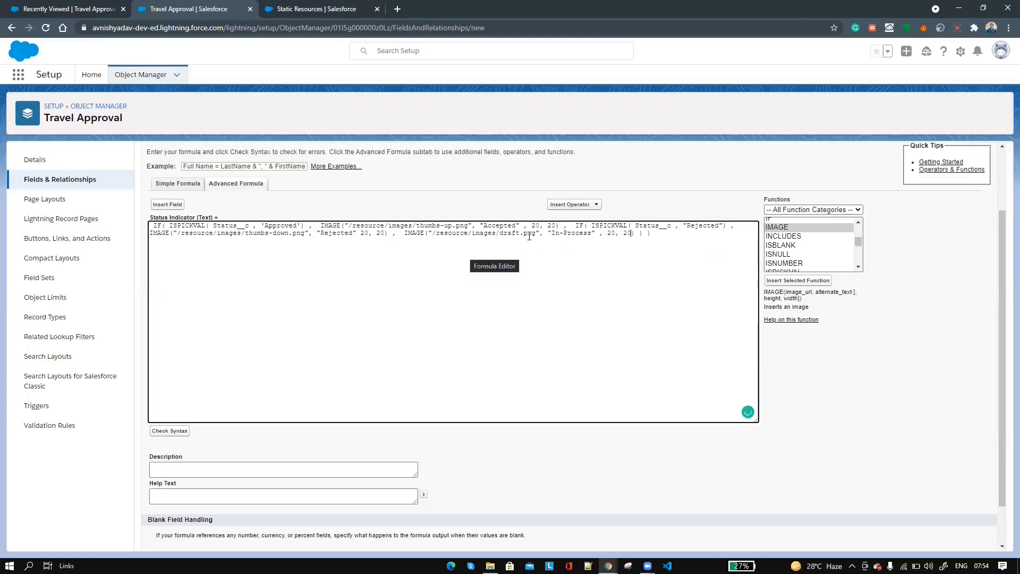
Step: Check the syntax of the Status Indicator formula
drag(551, 232, 593, 233)
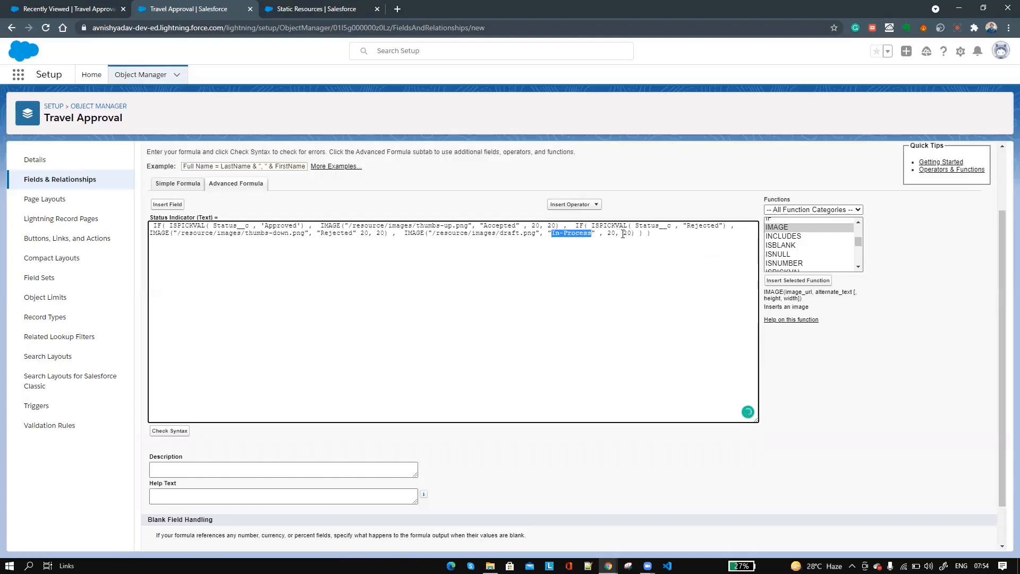
click(170, 514)
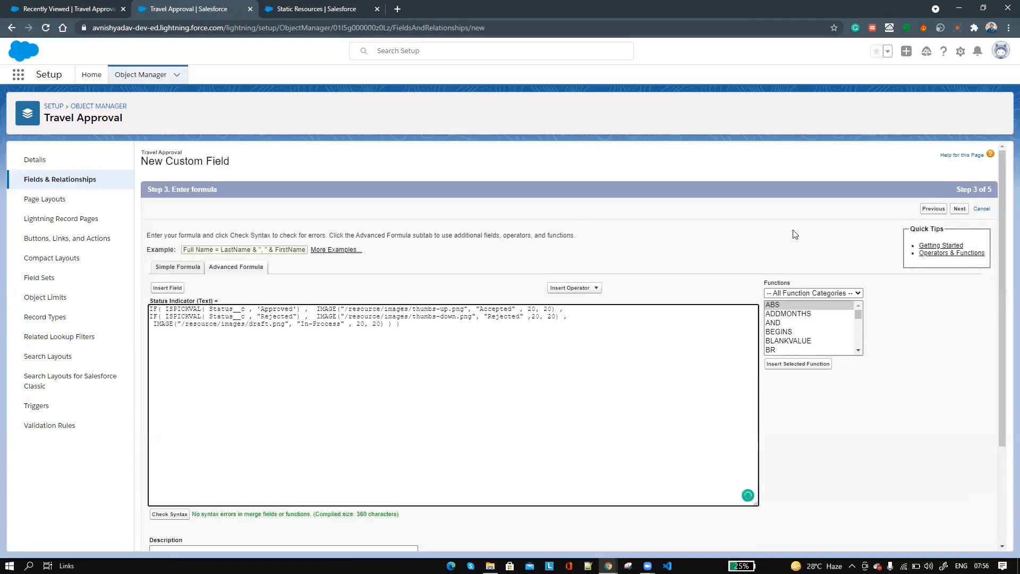
Step: Finish the Status Indicator field with the default field-level security, include it on the Travel Approval Layout, and save it
click(959, 210)
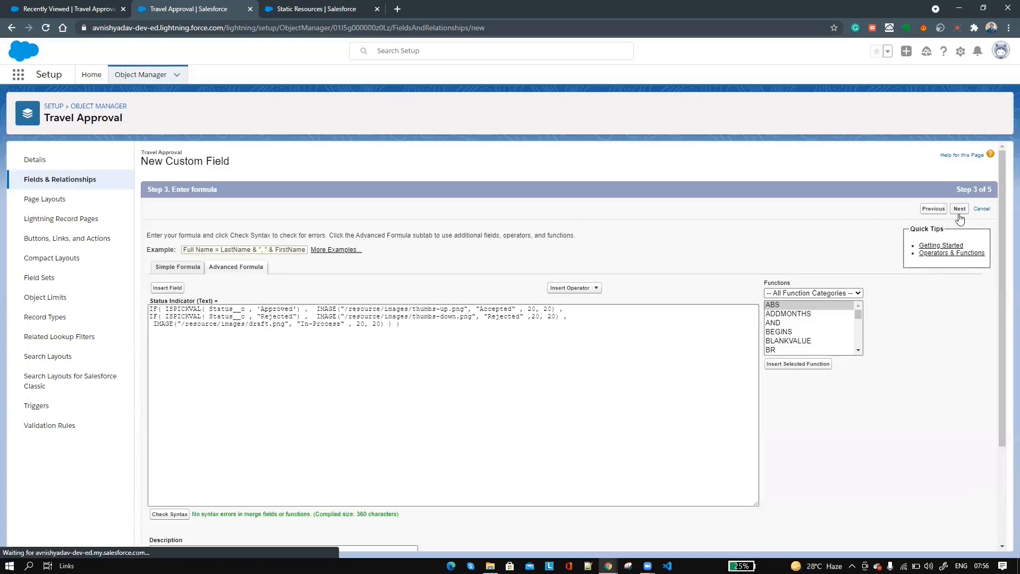
click(959, 210)
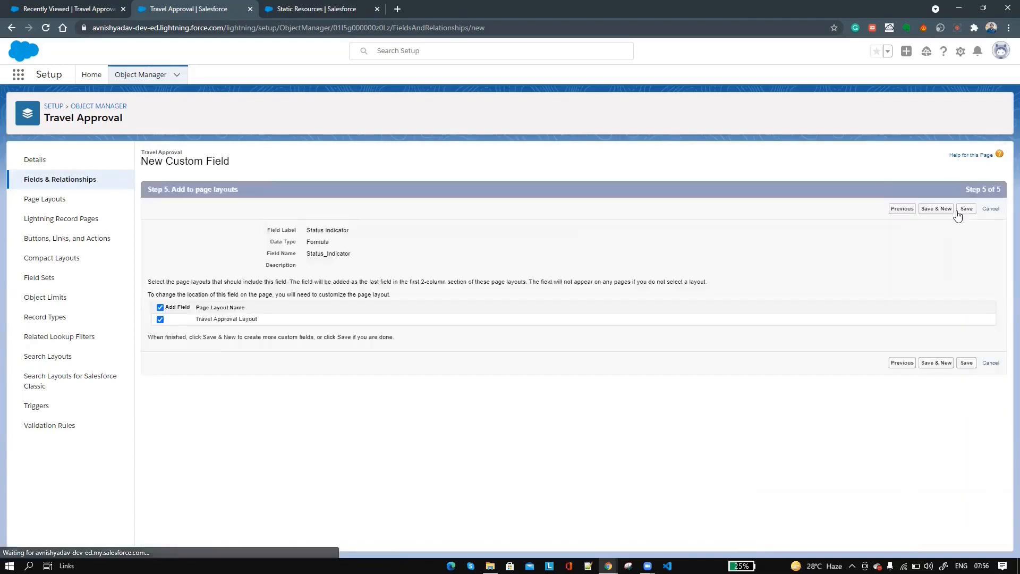
click(960, 210)
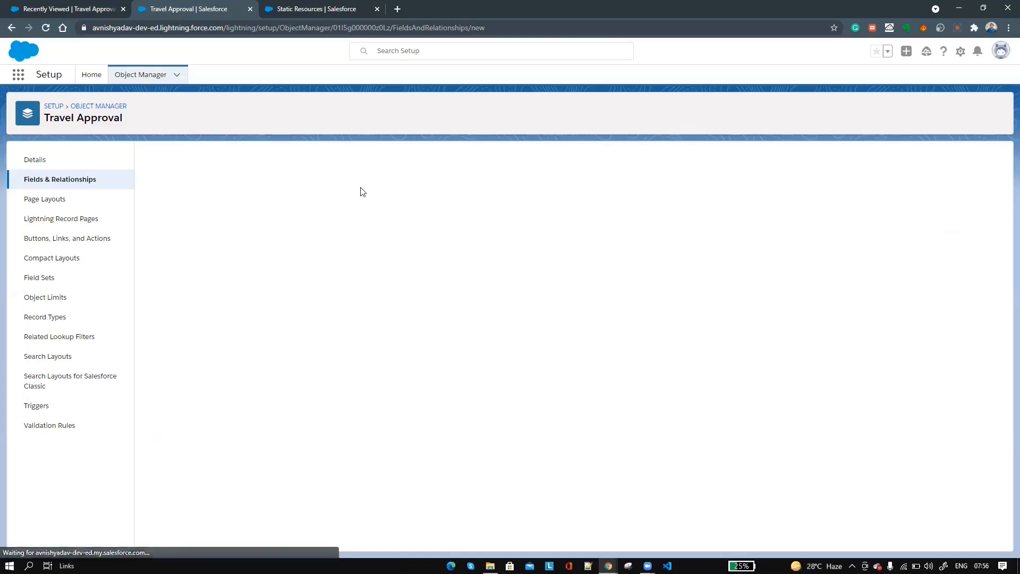
Step: Return to the Travel Approval App and display the All list view of travel approvals
click(80, 8)
click(119, 119)
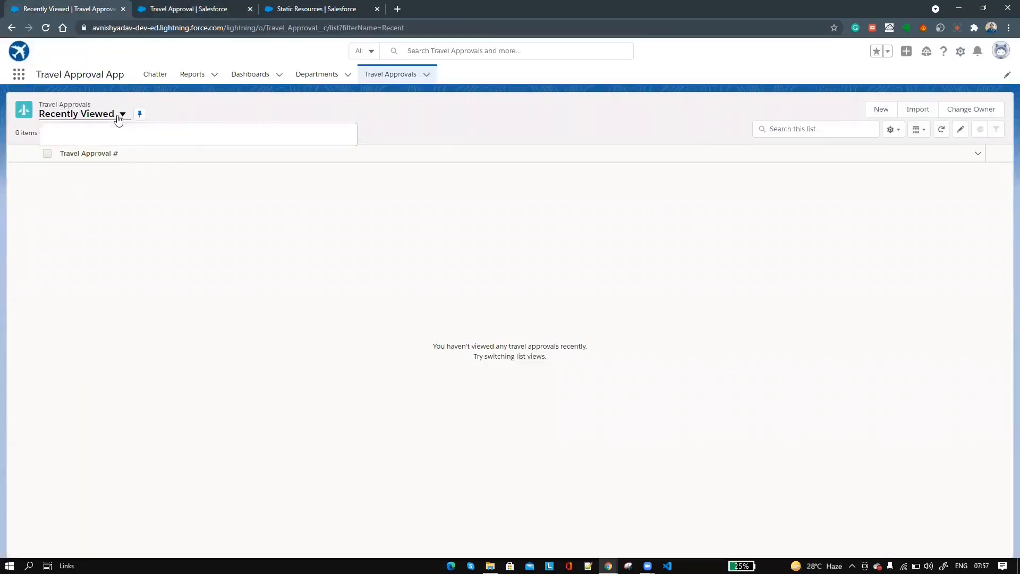
click(75, 150)
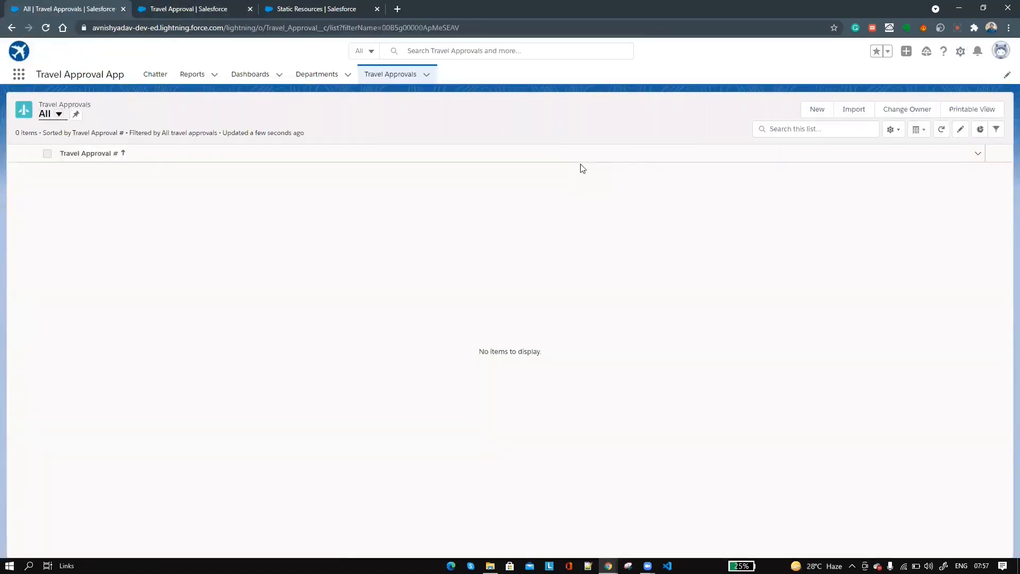
Step: Create a travel approval with purpose "Vacation", destination state "CA", start date 5/27/2021 and end date 5/30/2021
click(815, 113)
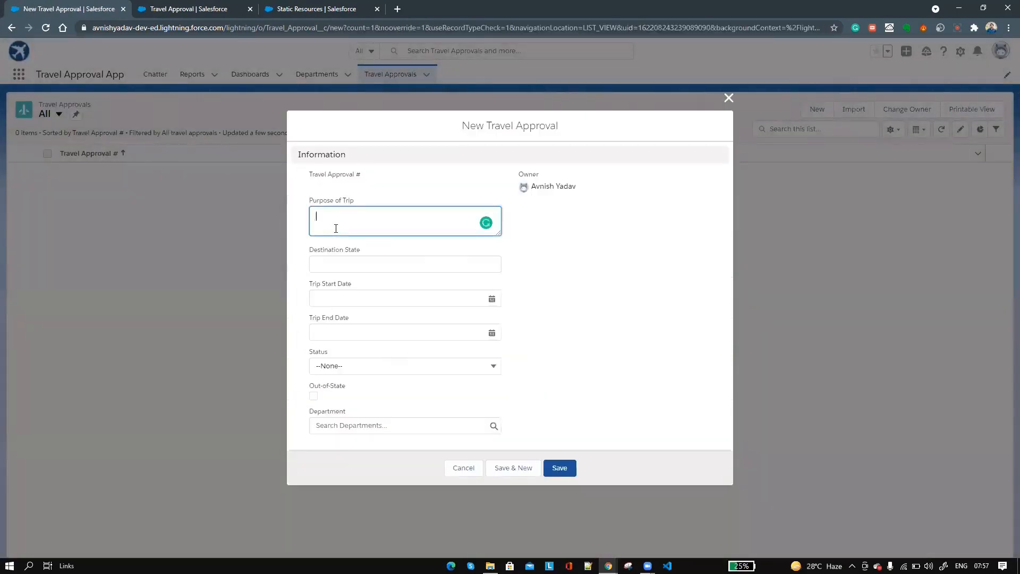
click(343, 259)
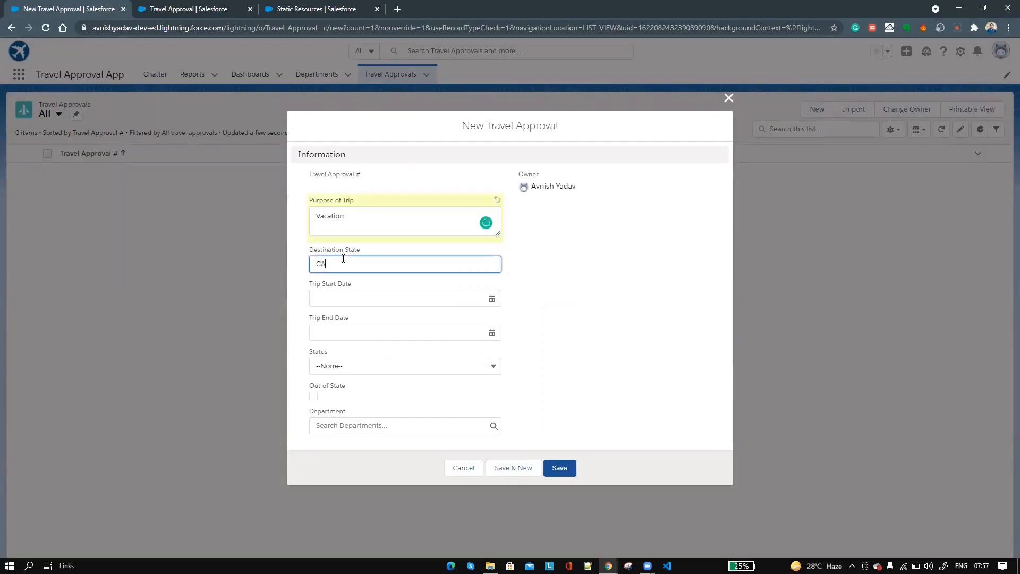
click(338, 297)
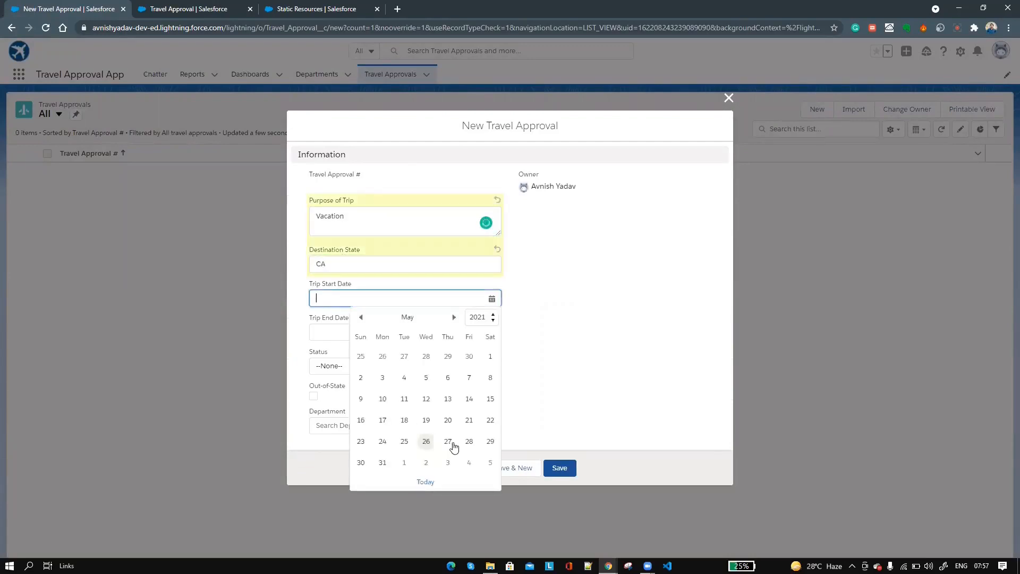
click(448, 442)
click(401, 327)
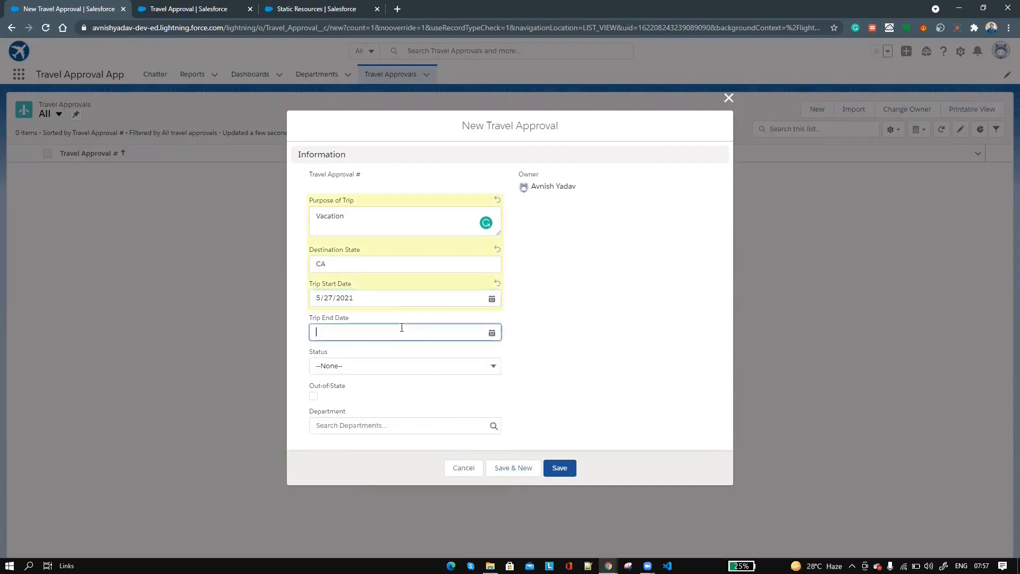
click(361, 496)
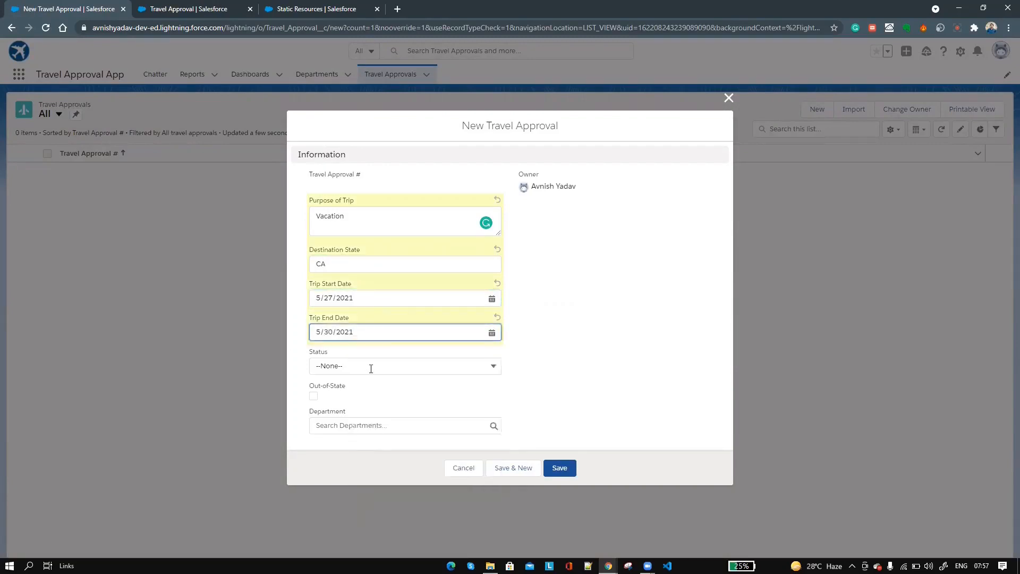
Step: Set the travel approval's status to Draft, mark it Out-of-State, assign the Technology department, and save the record
click(364, 365)
click(367, 401)
click(313, 395)
click(350, 425)
text(tec)
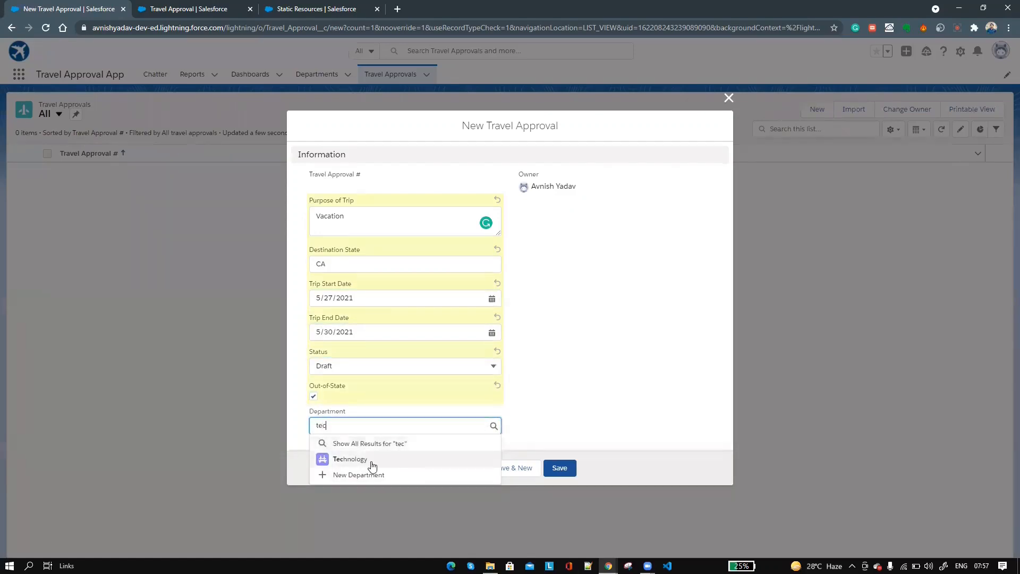
click(340, 459)
click(559, 468)
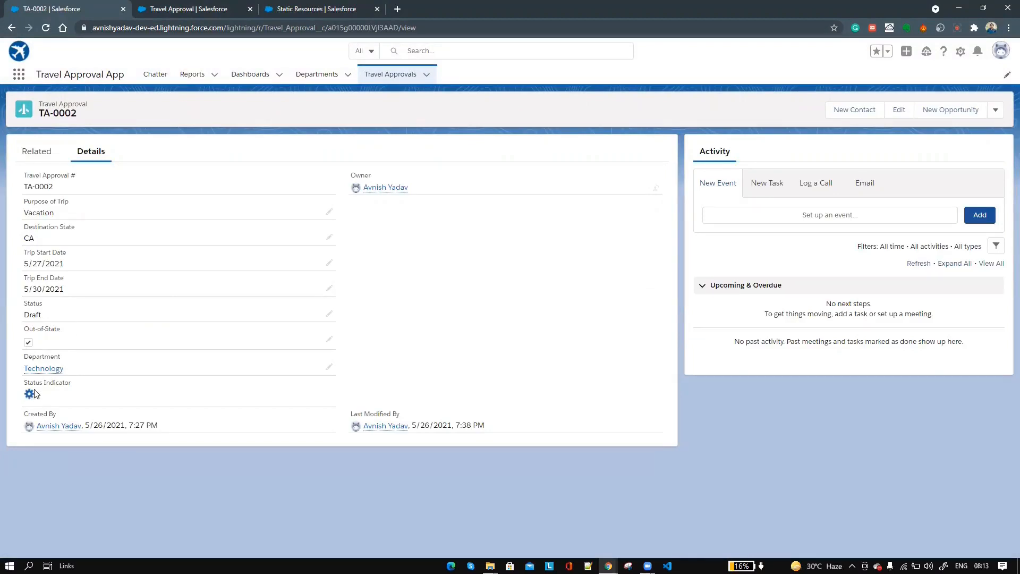
Step: Change the travel approval's status to Rejected and save the record
click(330, 314)
click(227, 376)
click(132, 452)
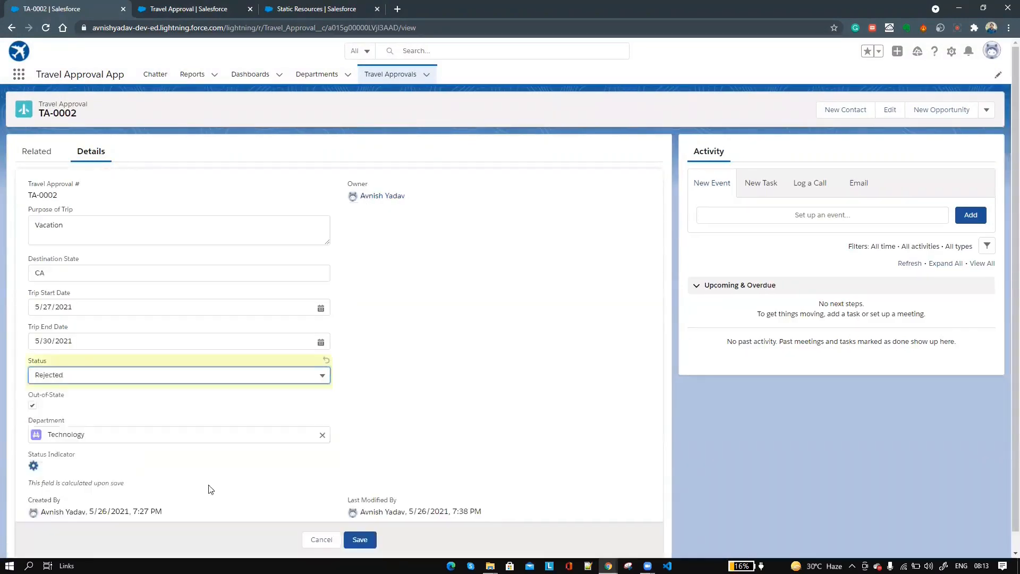
click(357, 539)
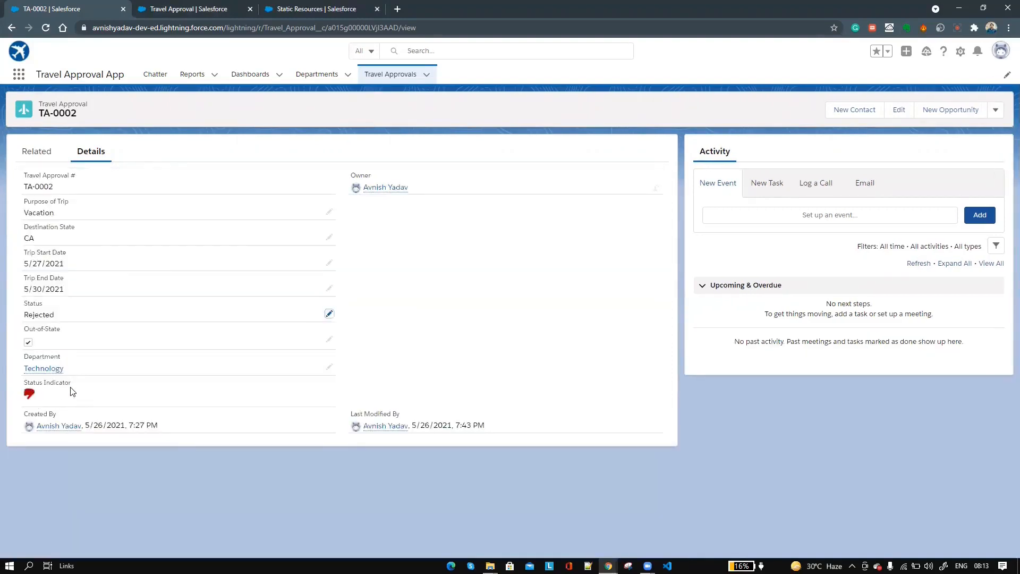
Step: Change the travel approval's status to Approved and save the record
click(329, 314)
click(229, 363)
click(121, 421)
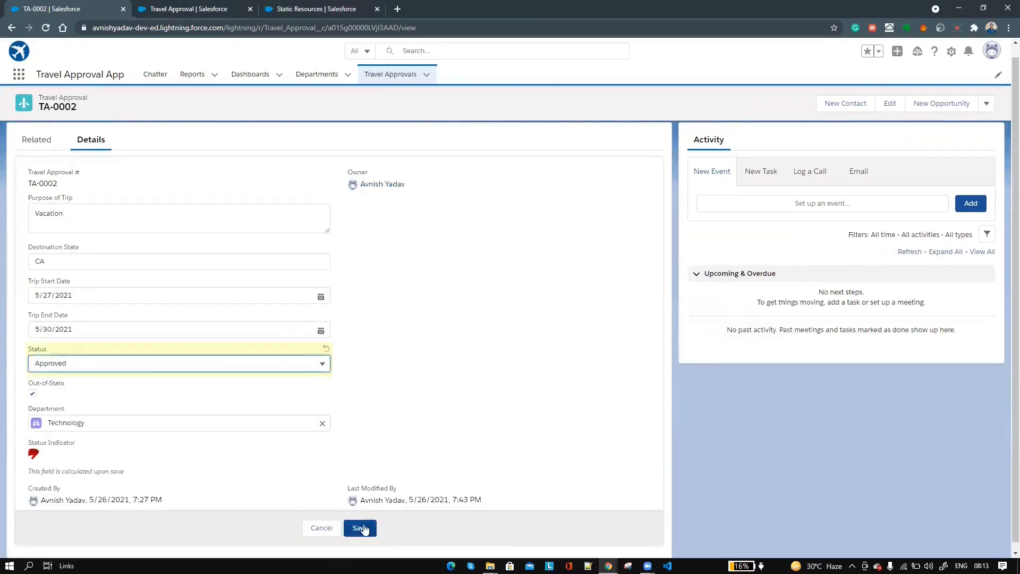
click(360, 527)
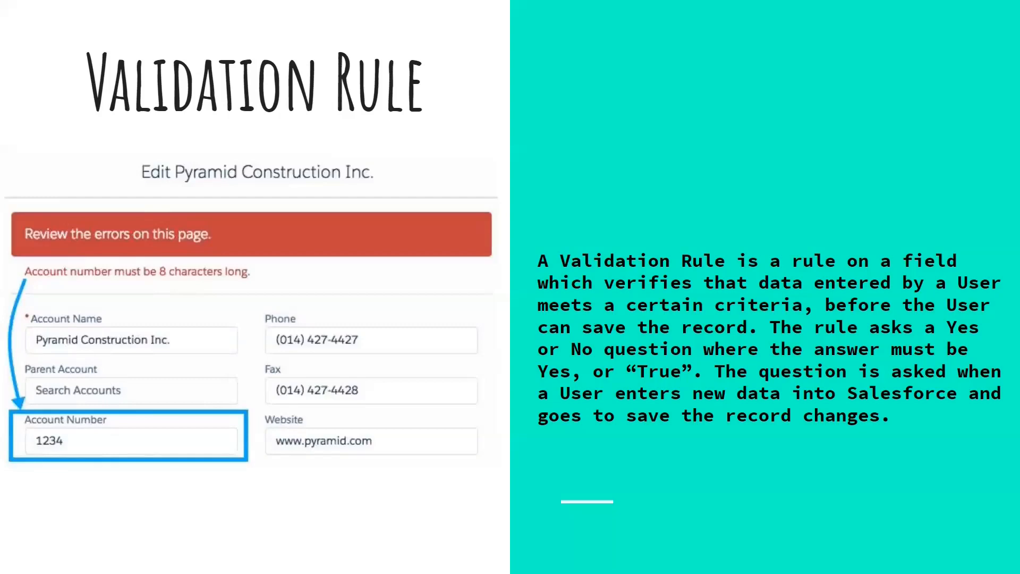
key(Right)
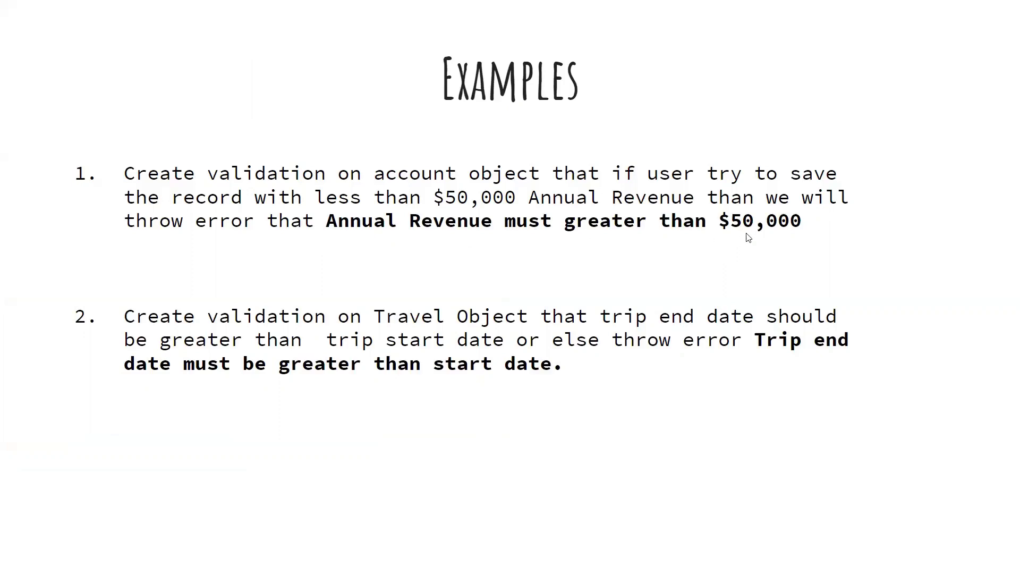
Step: Switch to Salesforce in the browser and open the Accounts list in the Sales app
key(alt+Tab)
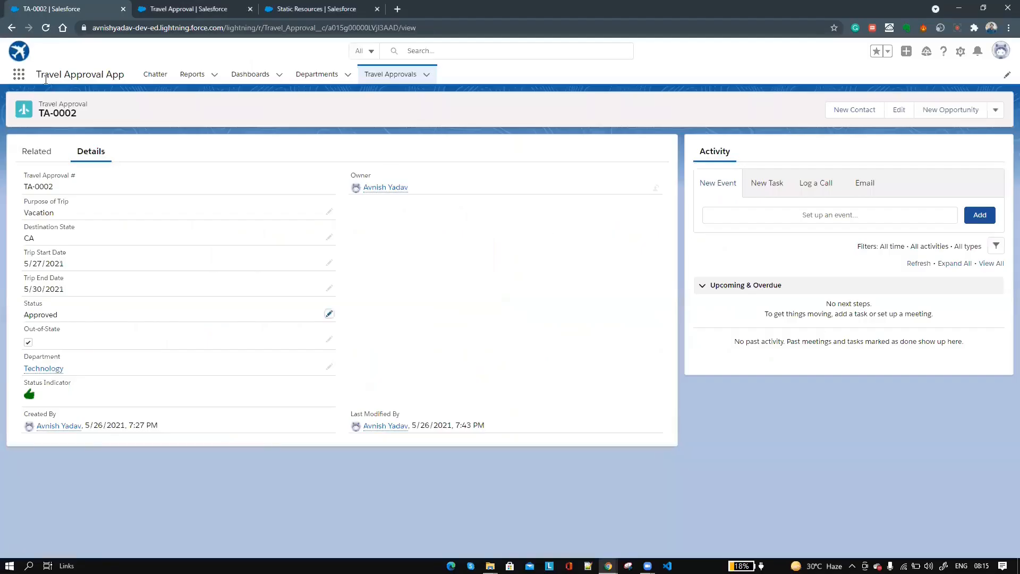
click(18, 74)
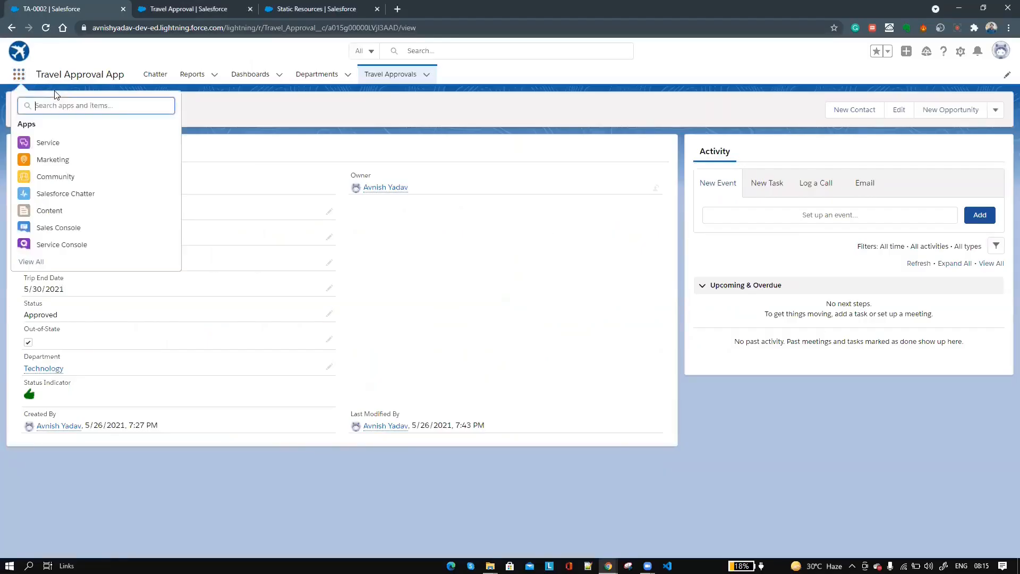
text(Sales)
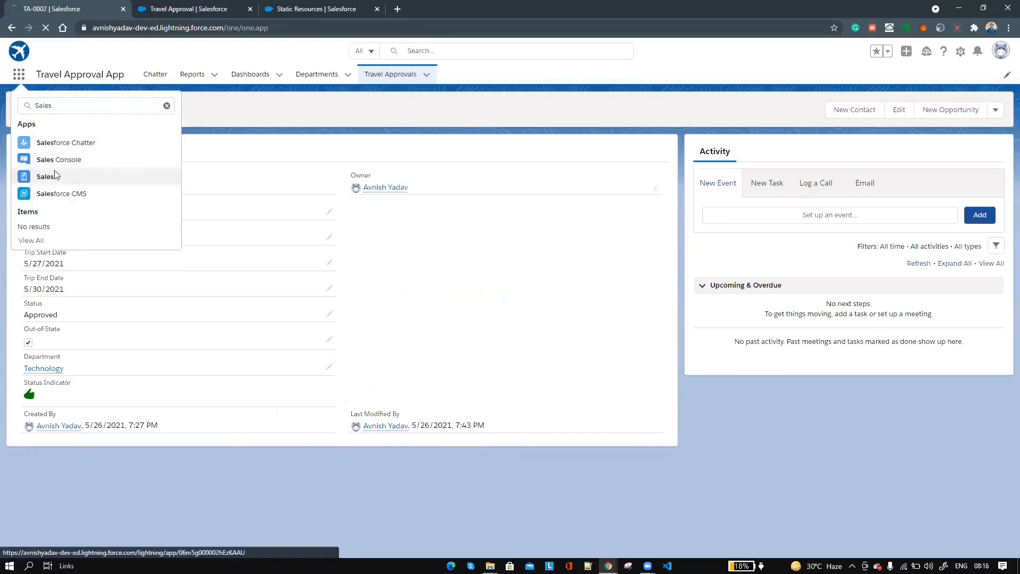
click(48, 176)
click(325, 74)
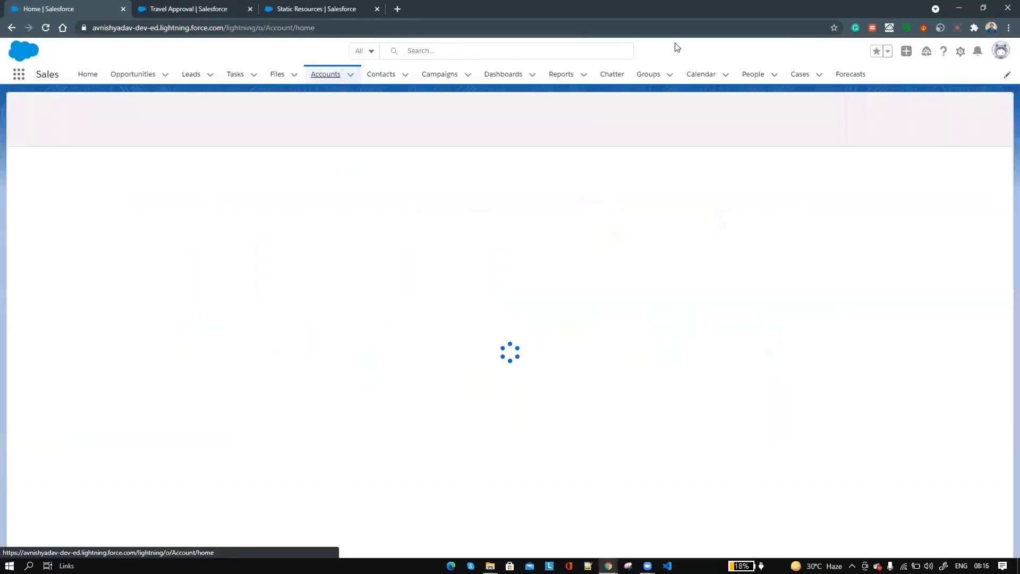
Step: Open the Account object's setup and start a new validation rule
click(960, 51)
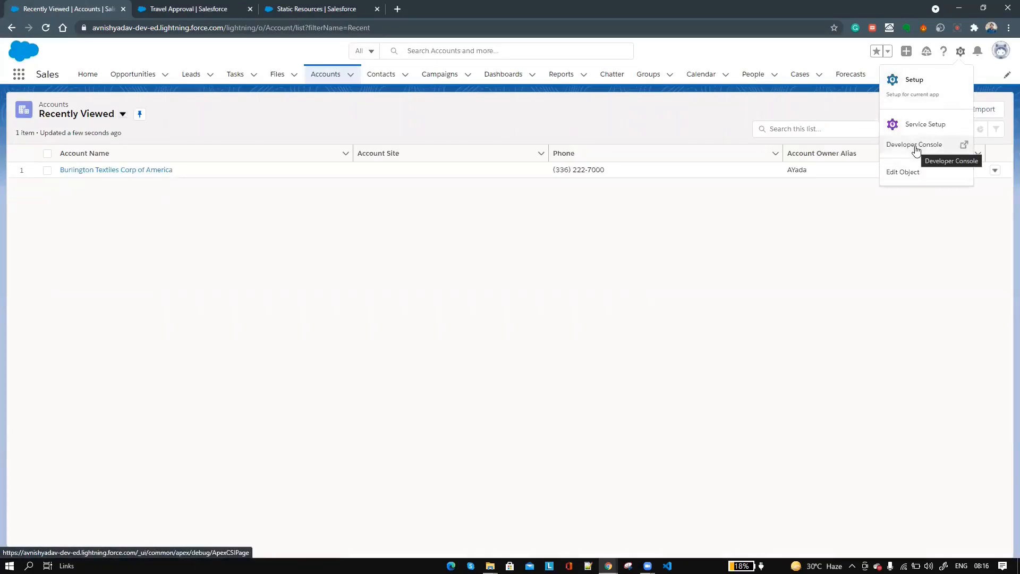
click(905, 176)
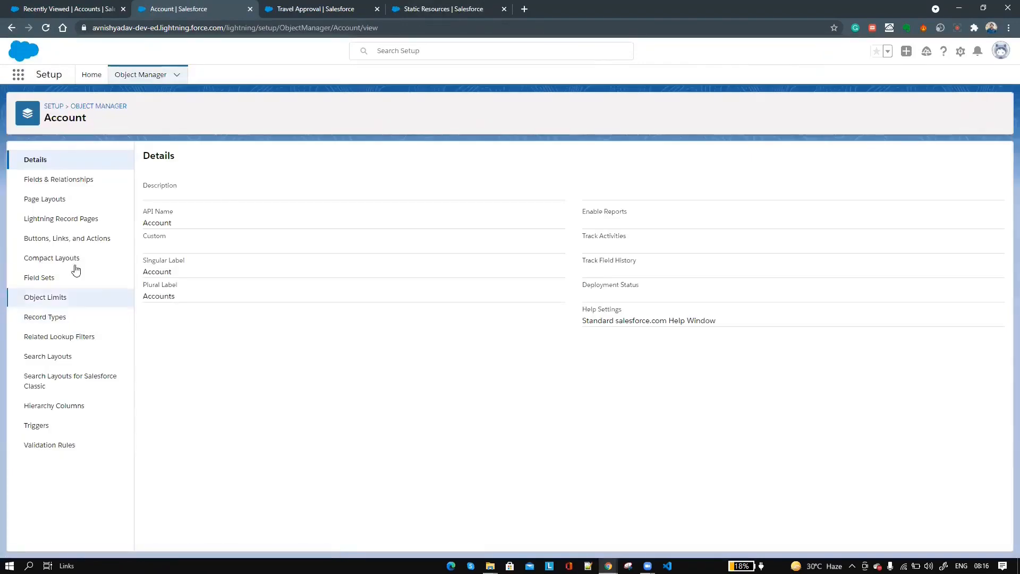
click(55, 446)
click(993, 166)
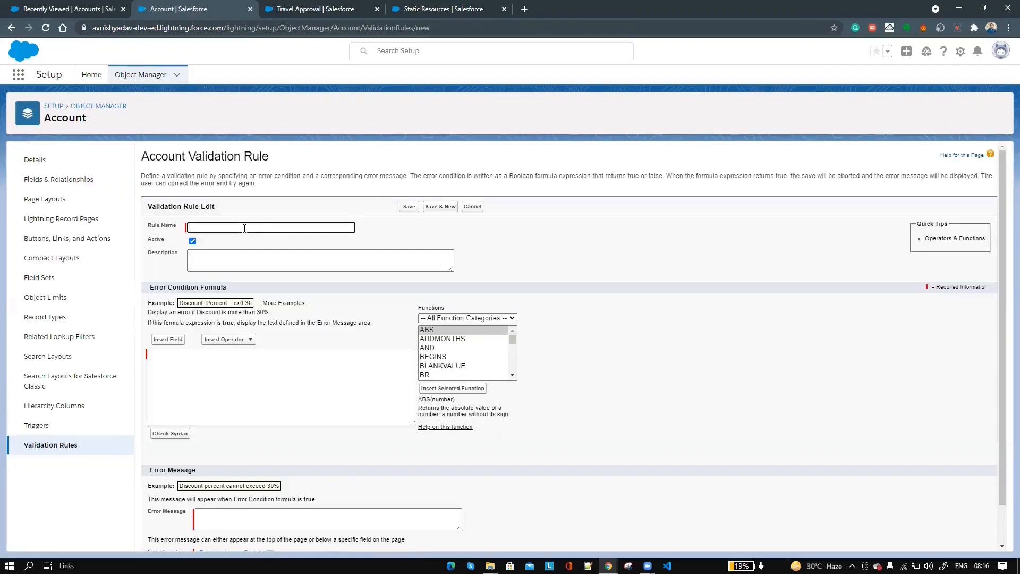
Step: Name the validation rule "Annual_Revenue_Should_Greater_tahn_50000"
text(Annual_Revenue_Should_Greater)
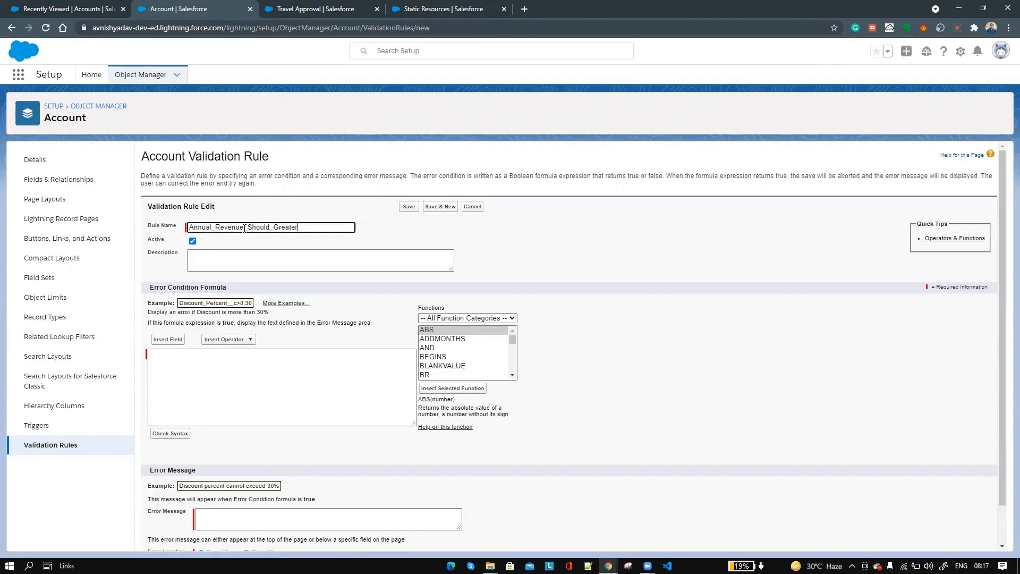
text(_tahn_50000)
click(243, 264)
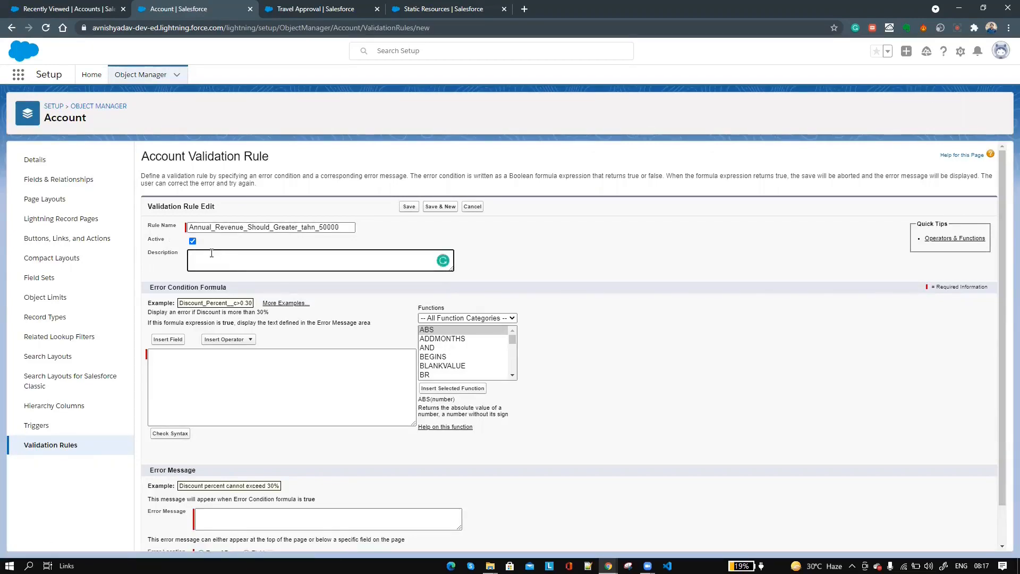
Step: Set the error condition formula to AnnualRevenue < 50000, inserting the Annual Revenue field of Account, and check its syntax
click(215, 356)
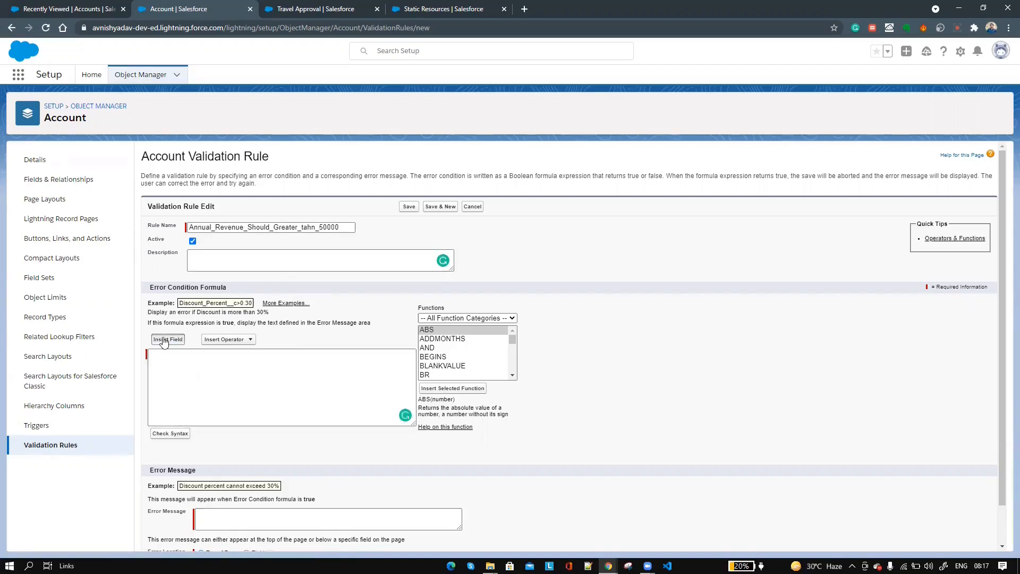
click(165, 340)
click(469, 370)
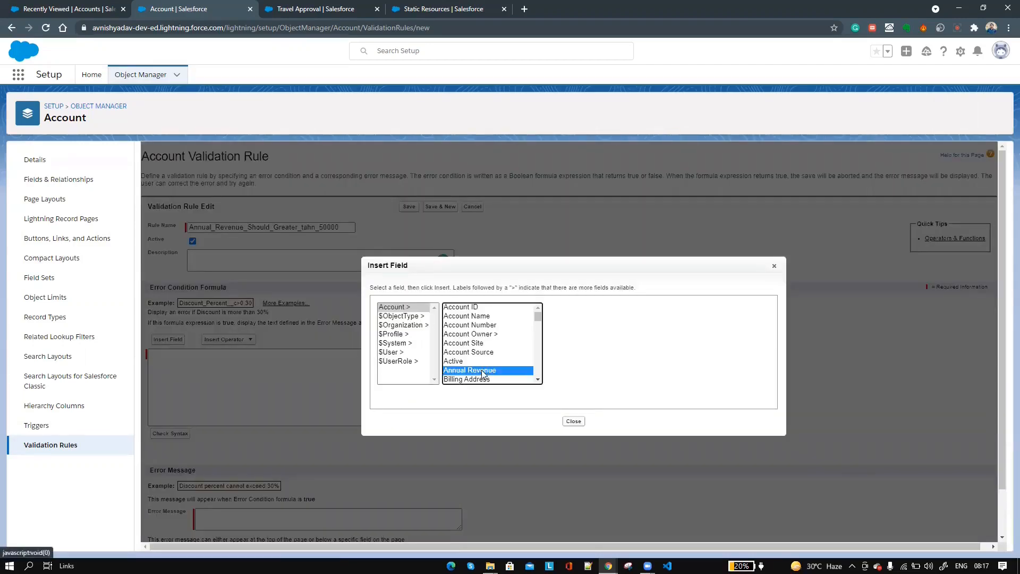
click(587, 365)
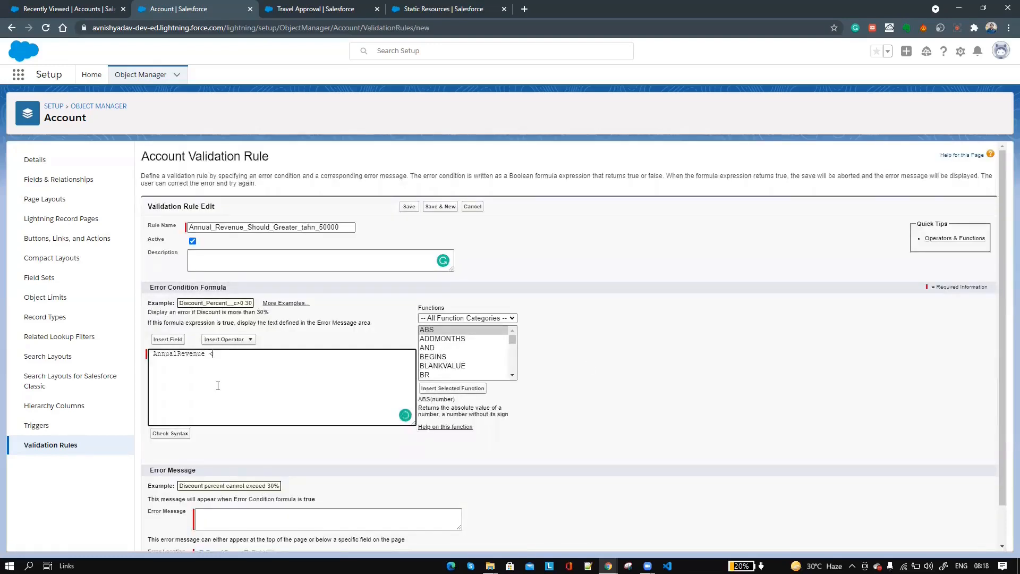
text(< 50)
text(,000)
click(228, 356)
key(BackSpace)
click(170, 433)
Step: Set the error message to "Annual Revenue must be greater than $50000" and save the validation rule
scroll(249, 443, down, 1)
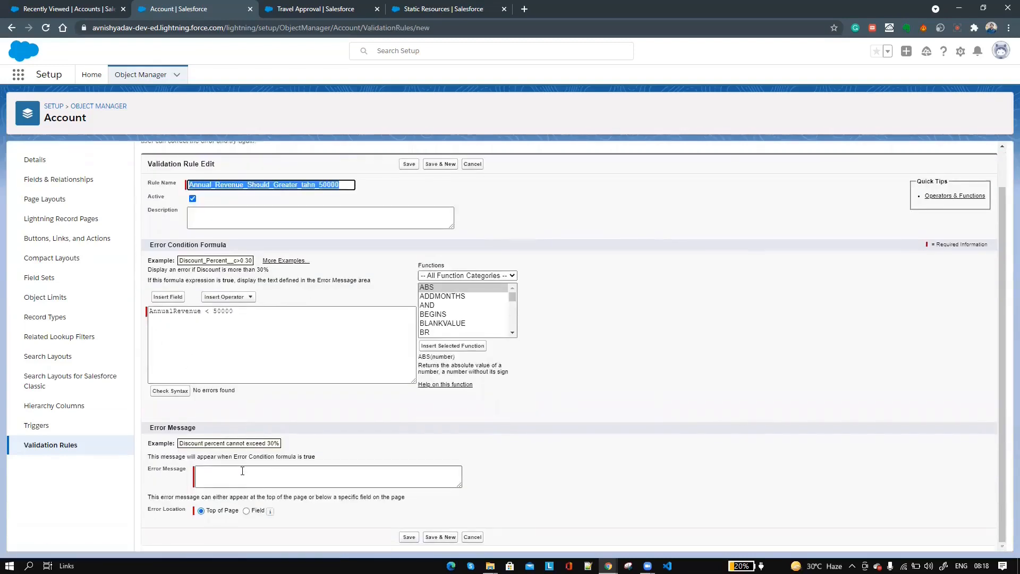
click(207, 477)
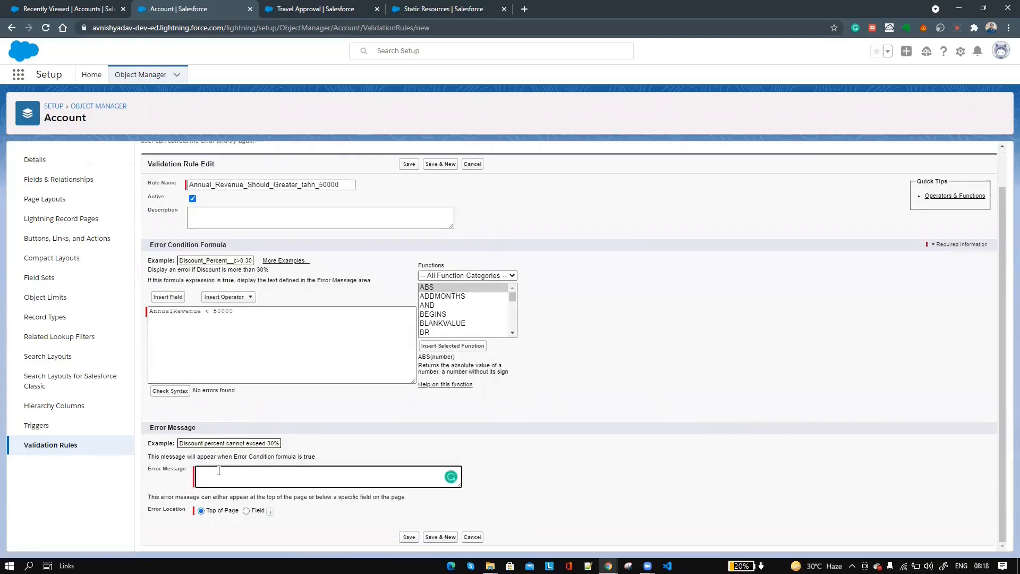
text(Annual Revenue must be greater than $50000)
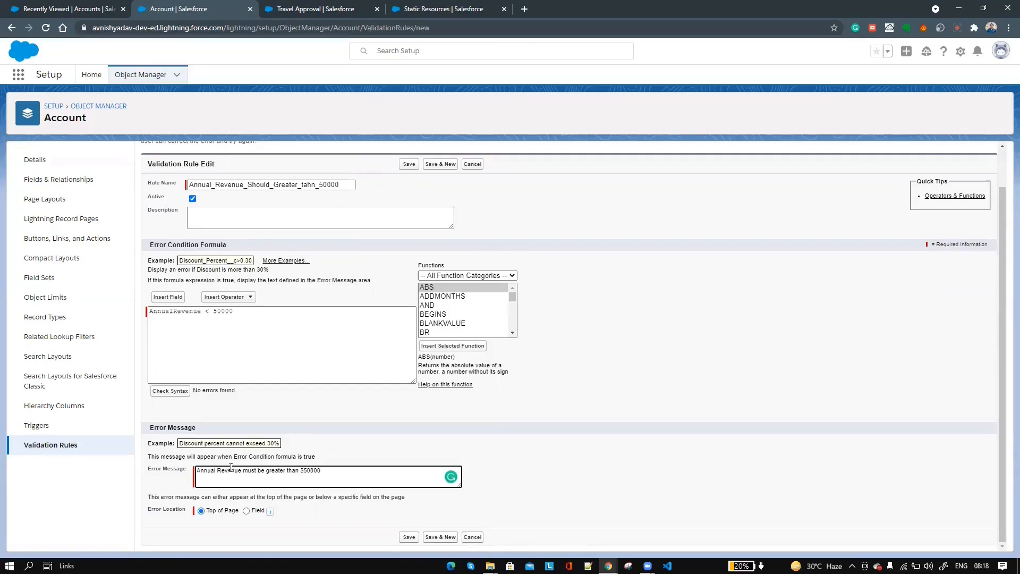
click(409, 536)
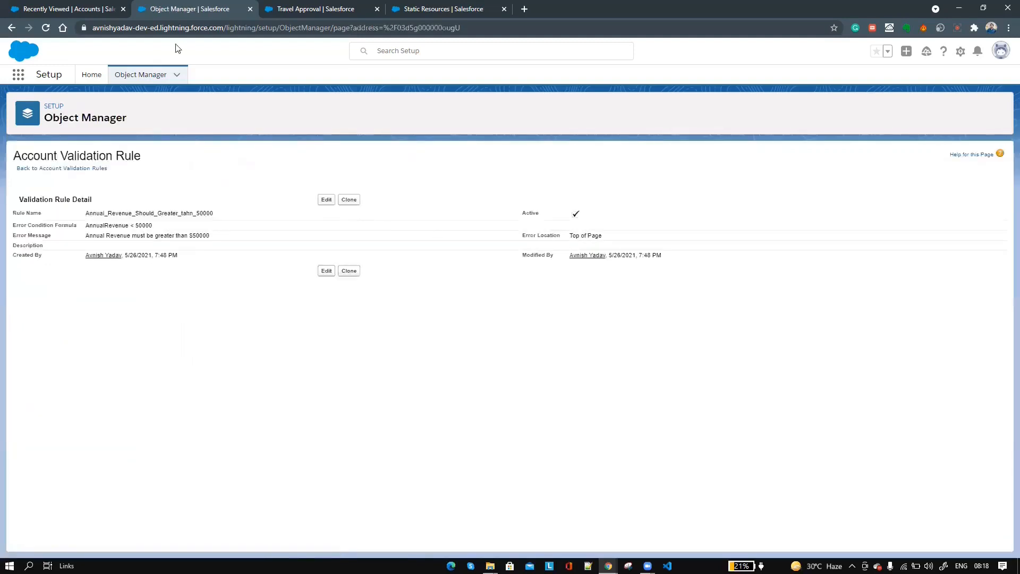
Step: Open the details of the Burlington Textiles Corp of America account at its Annual Revenue field
click(72, 9)
click(122, 170)
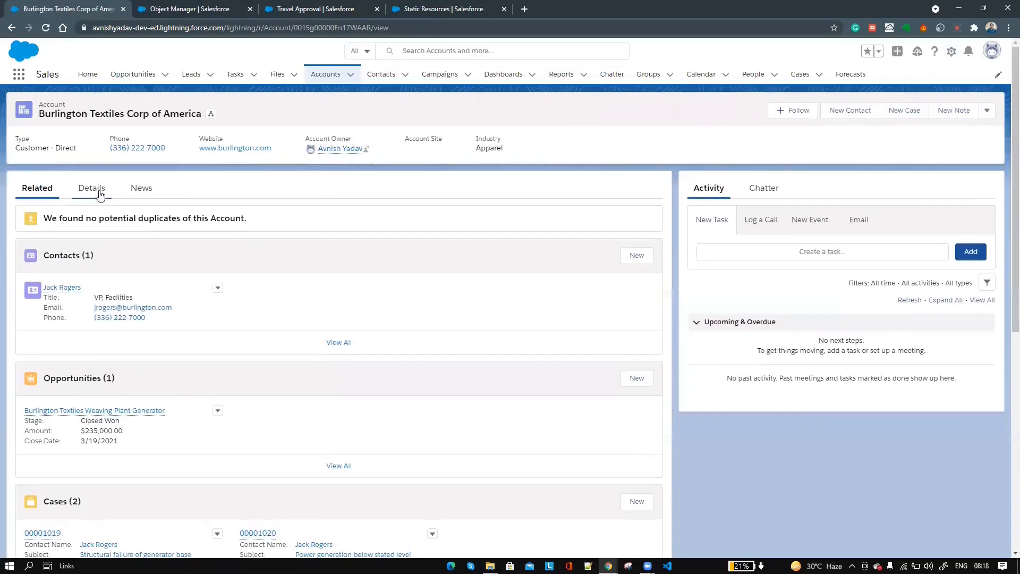
click(97, 192)
scroll(398, 416, down, 3)
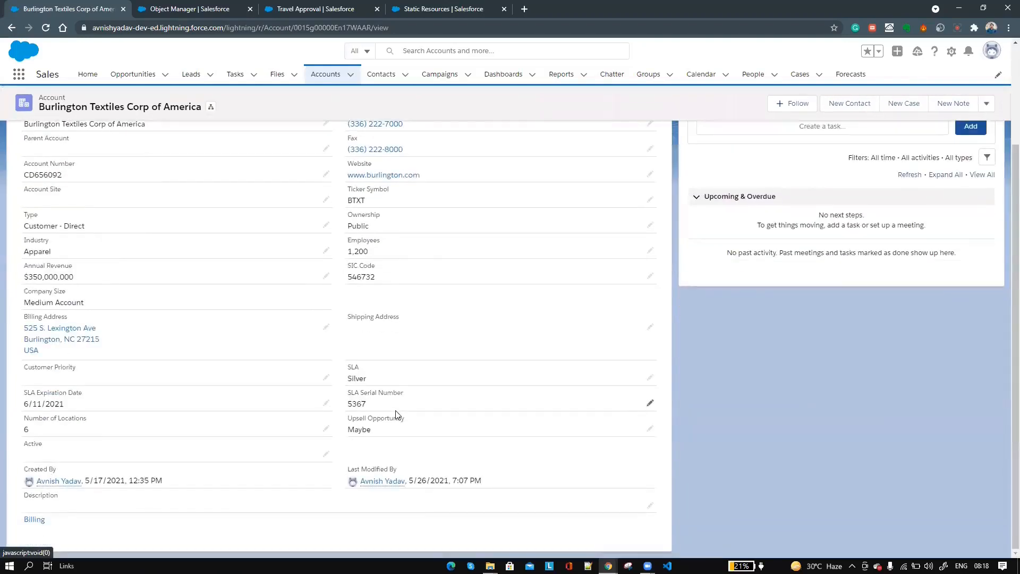
Step: Try to save the Burlington Textiles Corp of America account with an Annual Revenue of 40000 and read the validation error
scroll(143, 356, up, 1)
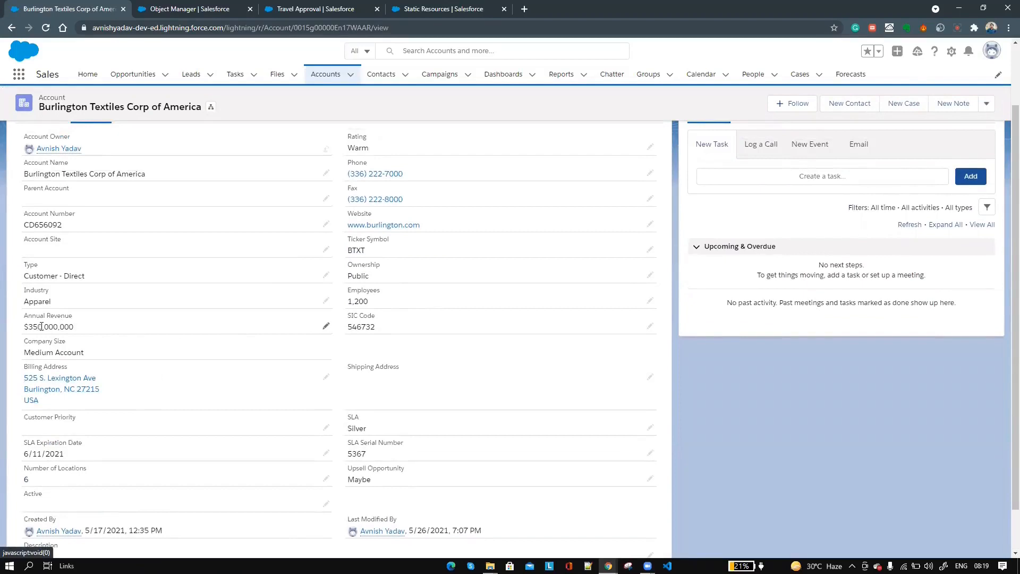
click(325, 327)
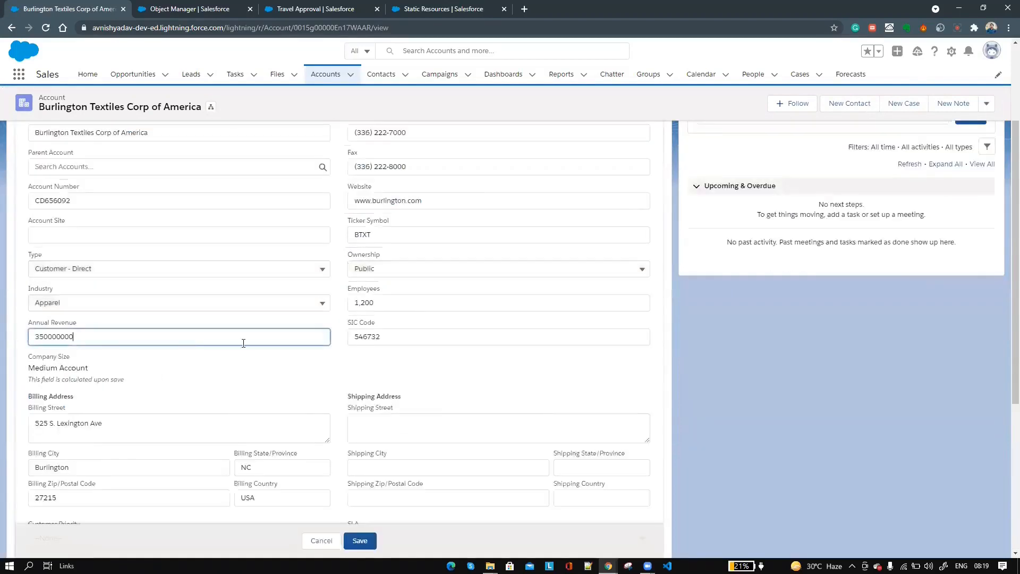
drag(186, 341, 1, 348)
text(40000)
click(350, 541)
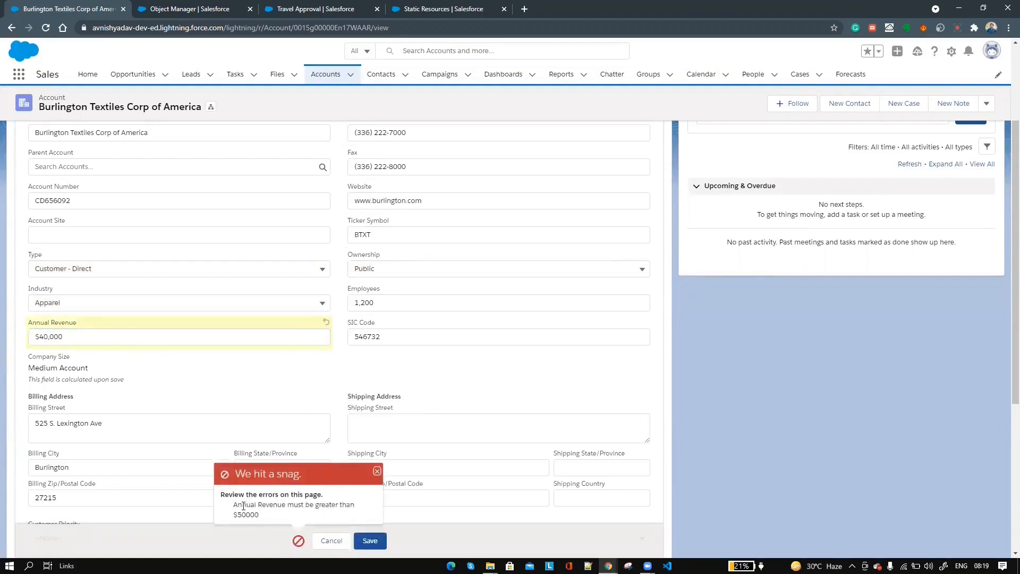
drag(244, 506, 268, 515)
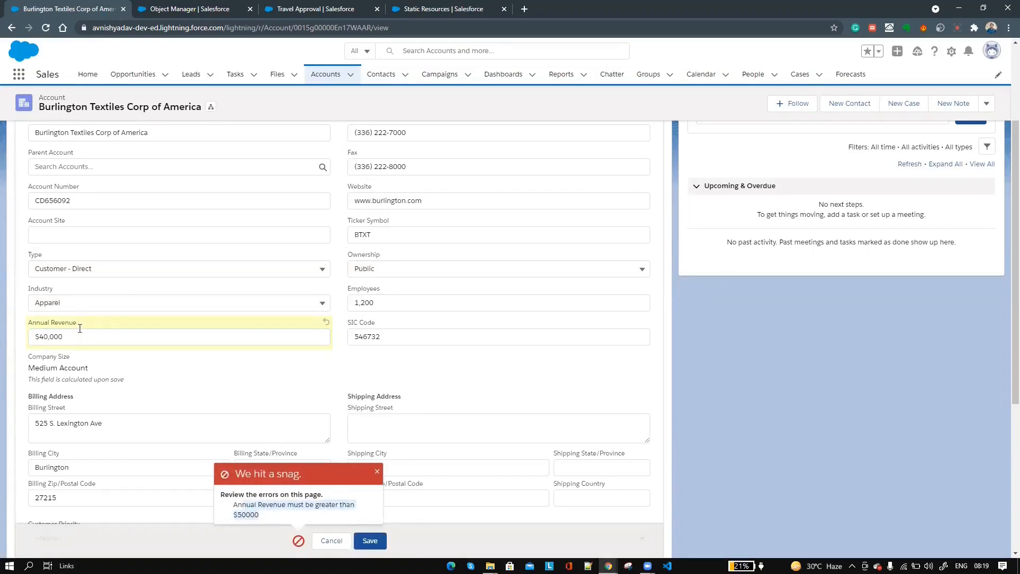
Step: Set the account's Annual Revenue to 50000 and save the record
drag(79, 333, 1, 335)
text(50000)
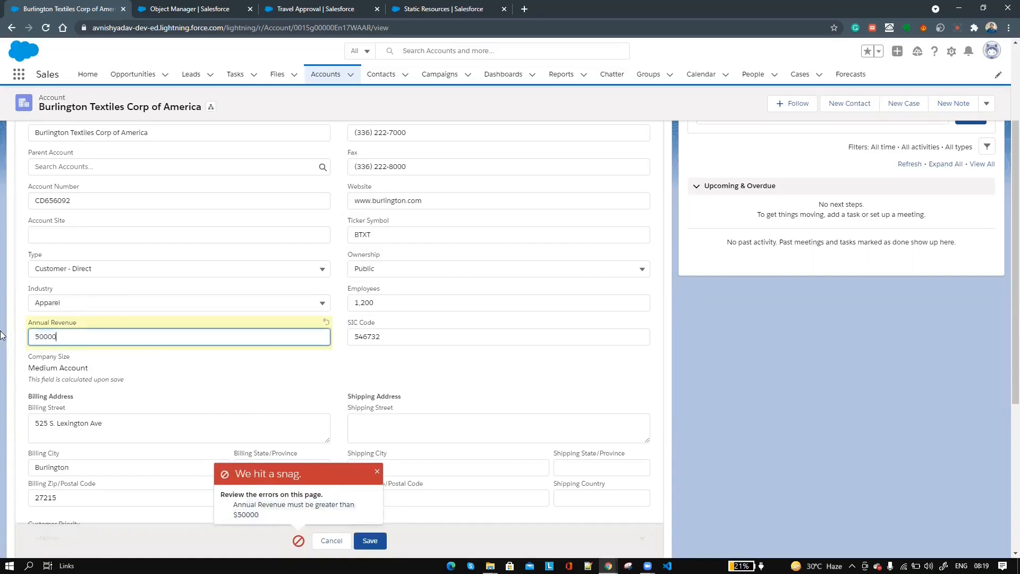
click(367, 541)
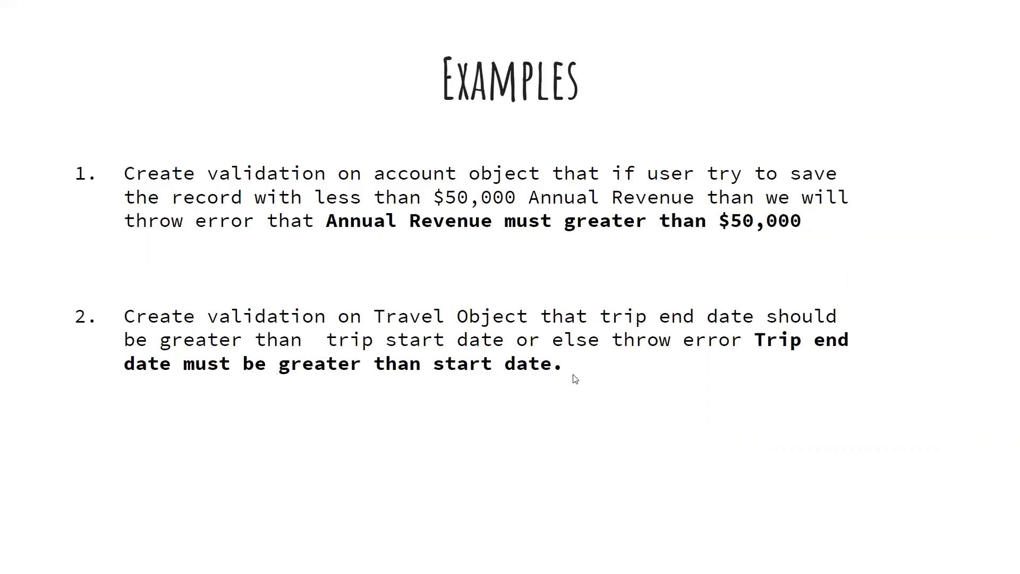
Step: Switch from the slides back to Salesforce and open travel approval record TA-0002 in the Travel Approval App
key(alt+Tab)
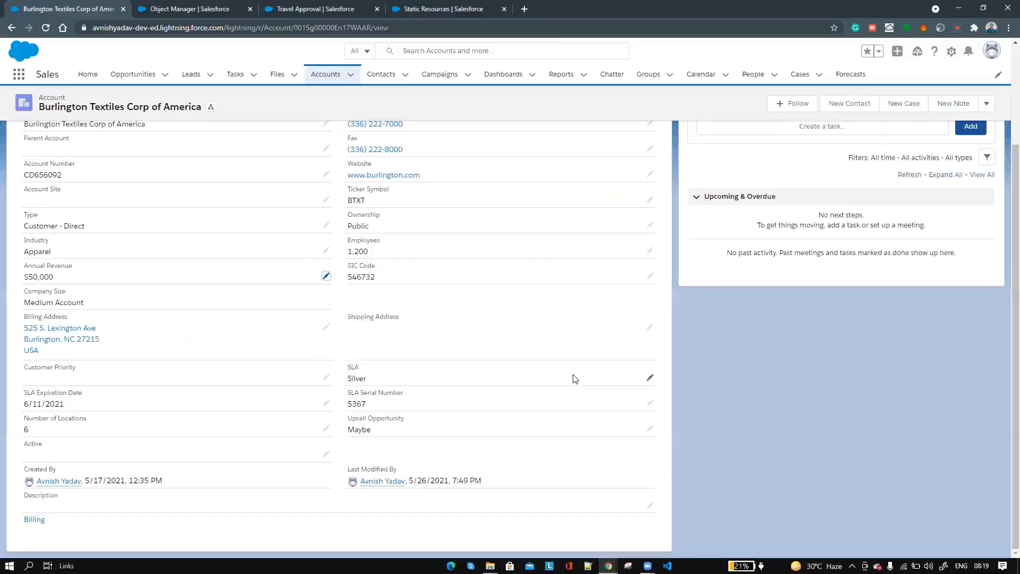
click(20, 78)
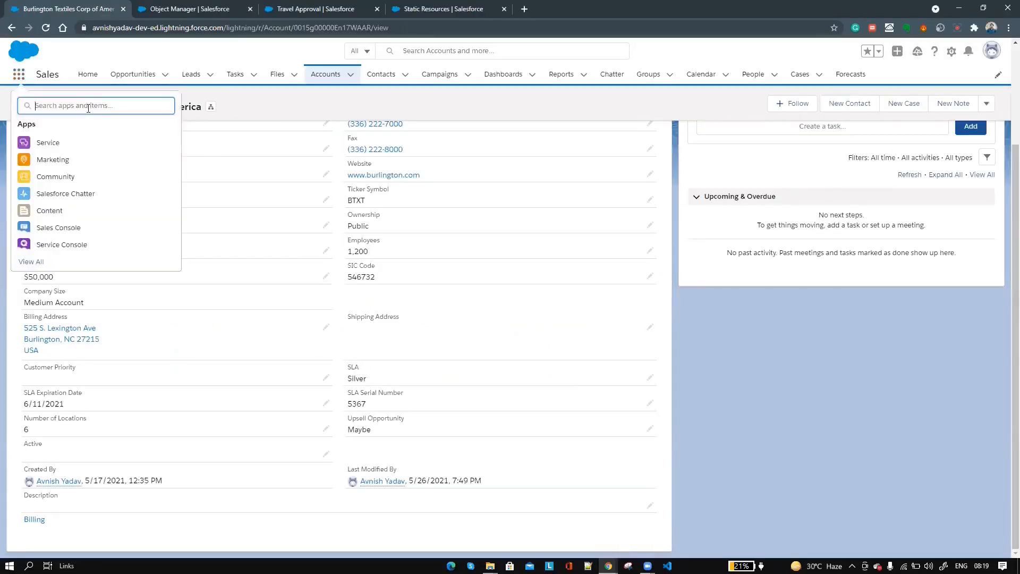
text(Travel App)
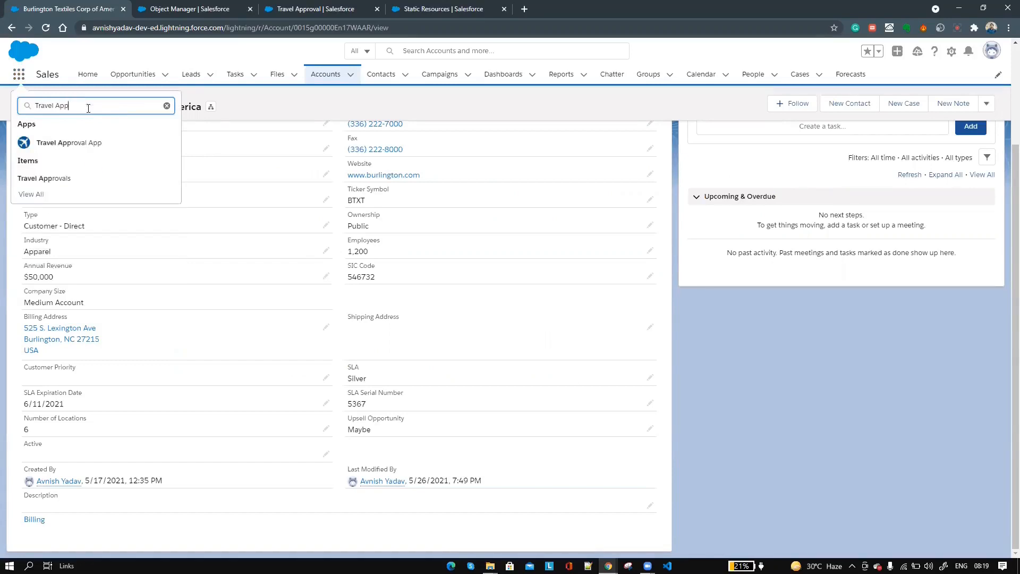
click(69, 142)
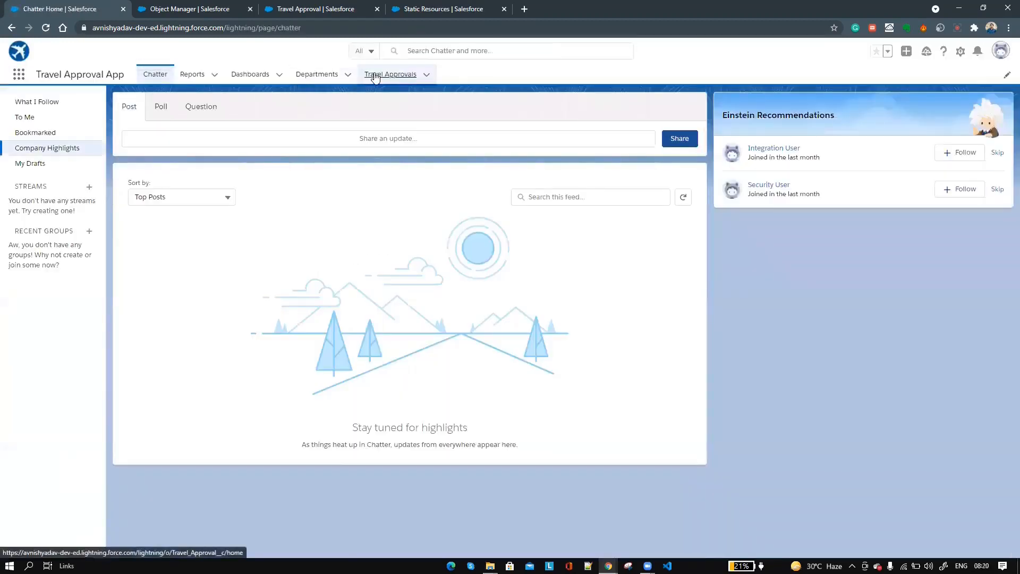
click(383, 75)
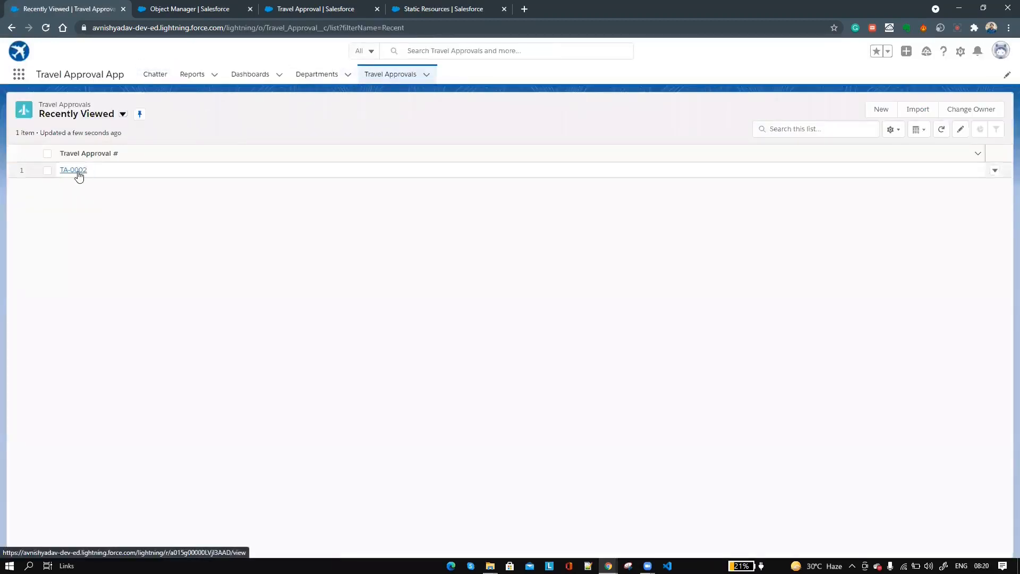
click(79, 174)
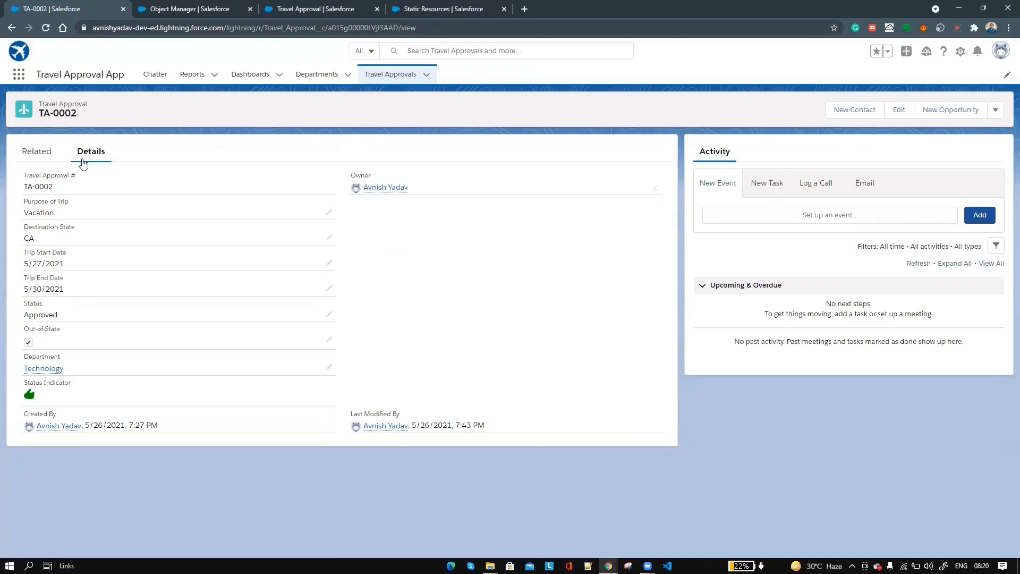
Step: Create a new validation rule on the Travel Approval object and name it "Trip_end_date_after_start_date"
click(960, 52)
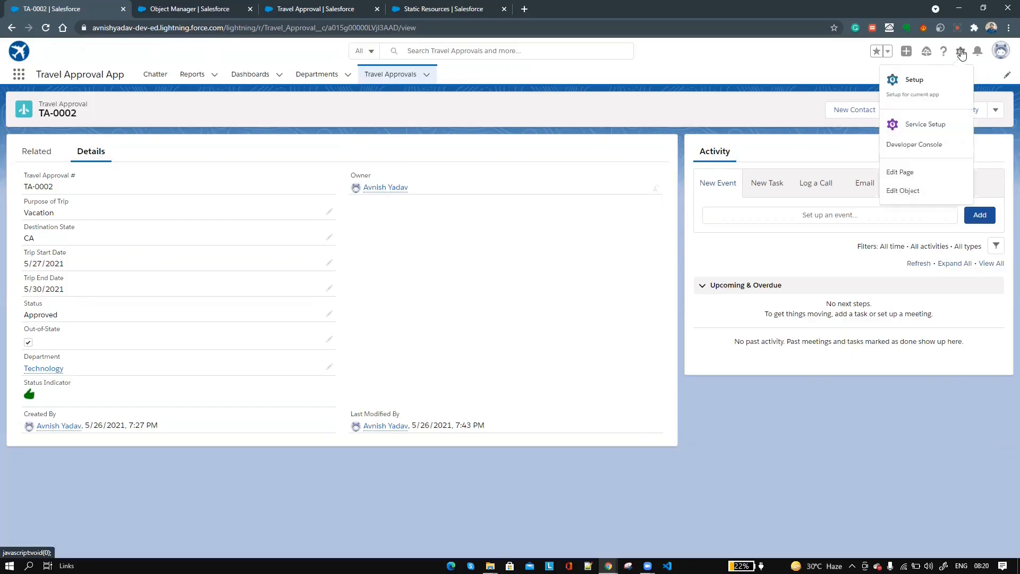
click(917, 192)
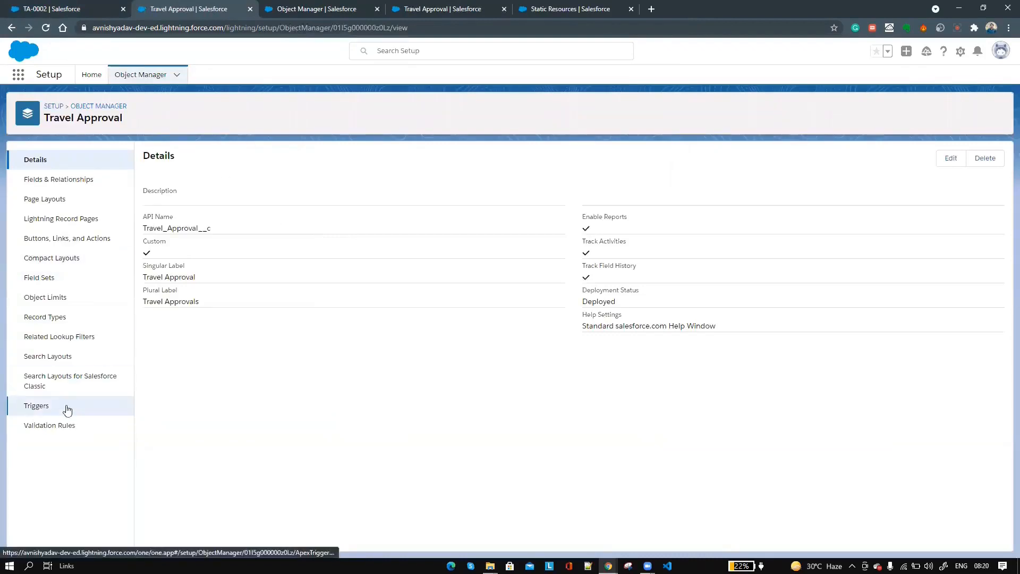
click(61, 430)
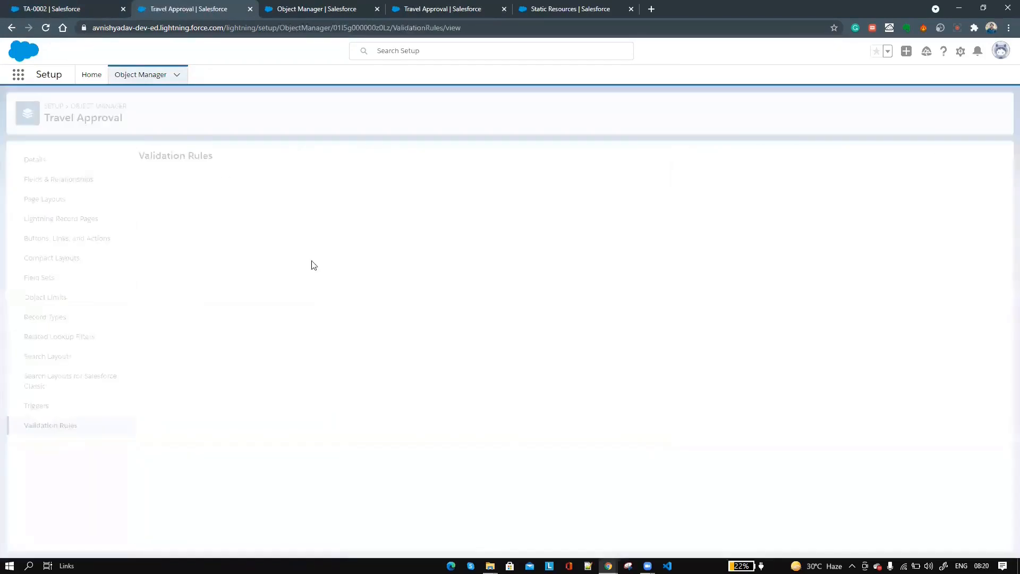
click(992, 160)
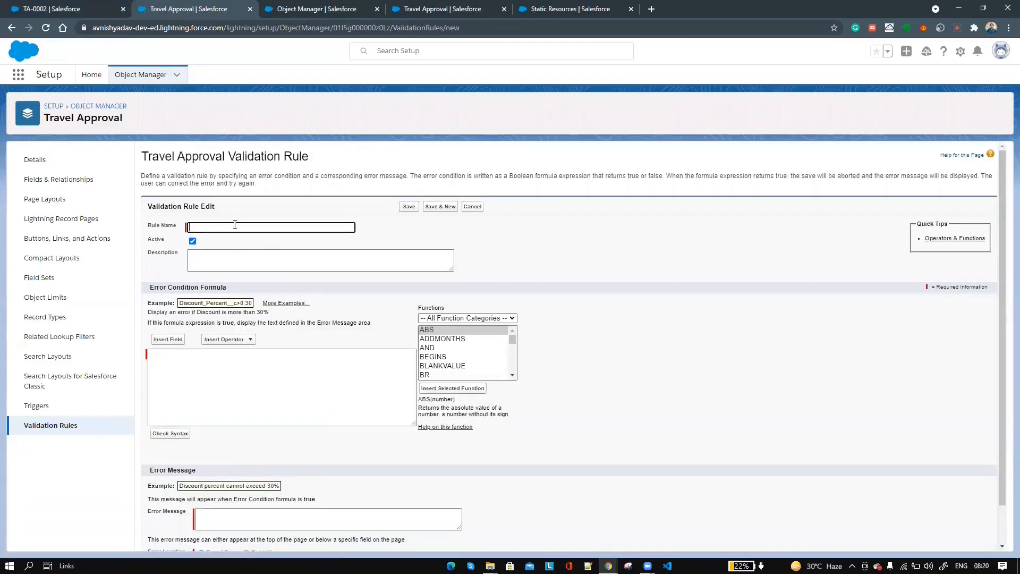
click(234, 224)
text(Trip end date after start date)
Step: Set the error condition formula to Trip_End_Date__c < Trip_Start_Date__c, inserting both date fields of Travel Approval
click(191, 360)
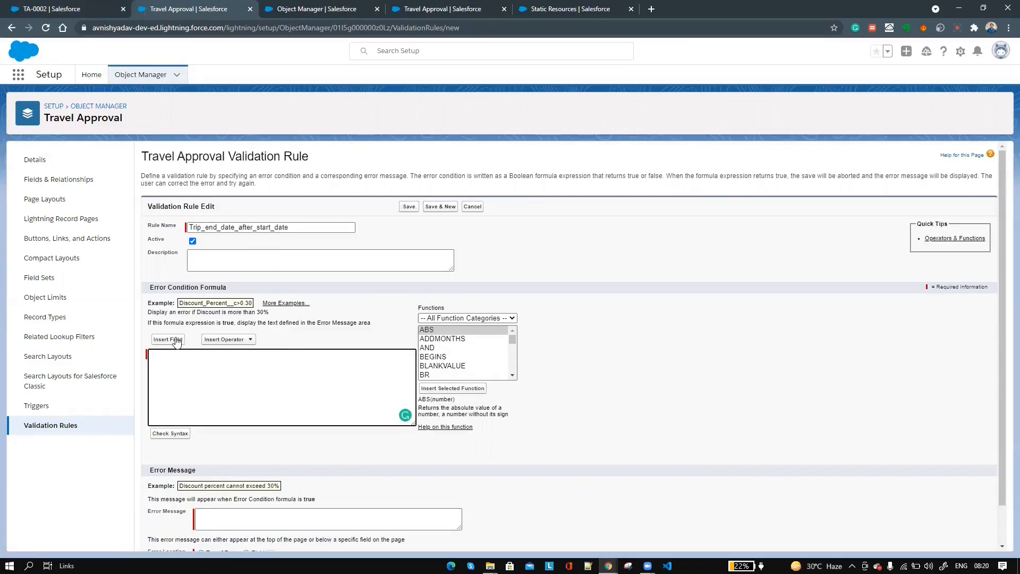
click(175, 340)
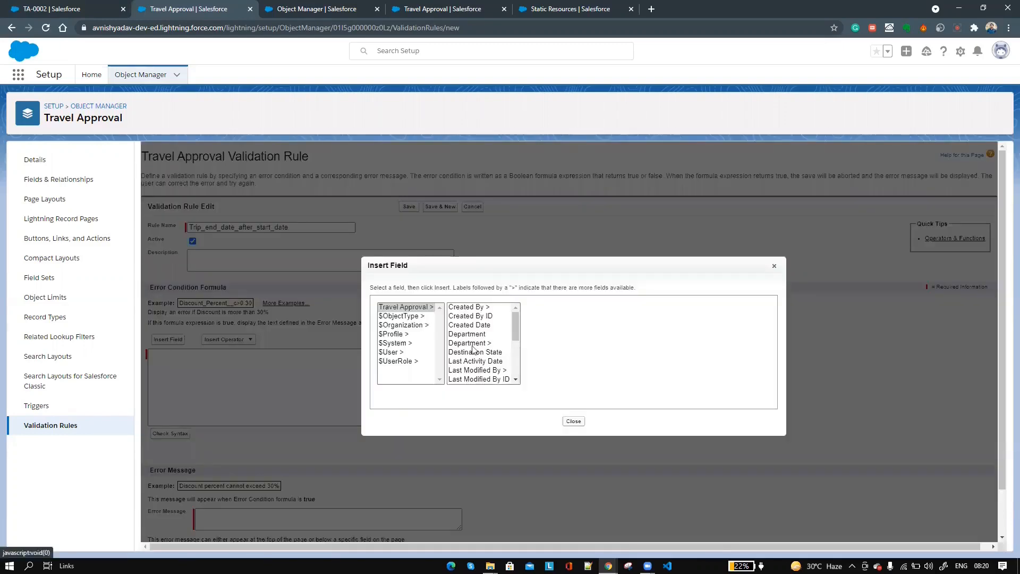
scroll(485, 355, down, 5)
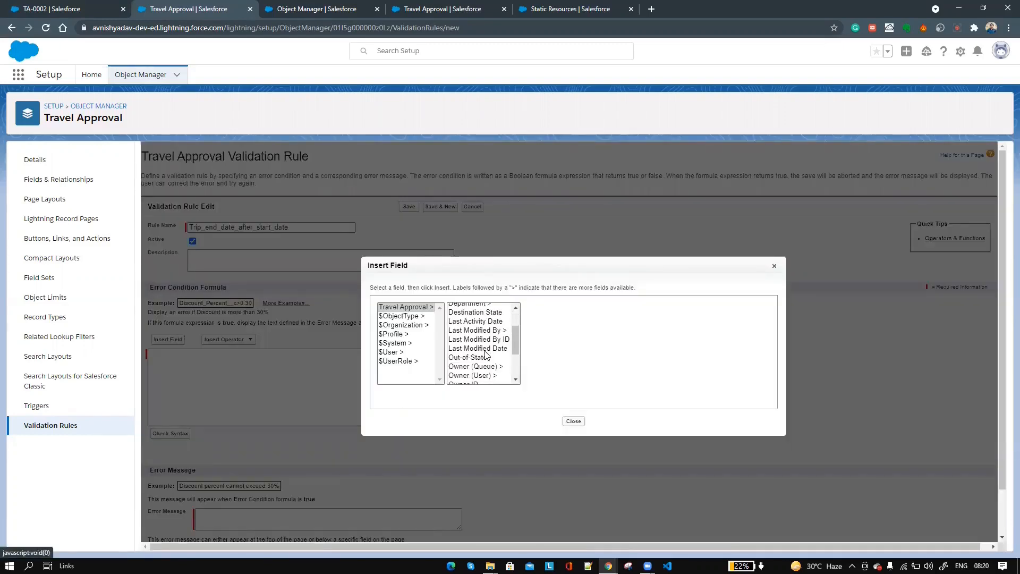
click(484, 371)
click(569, 366)
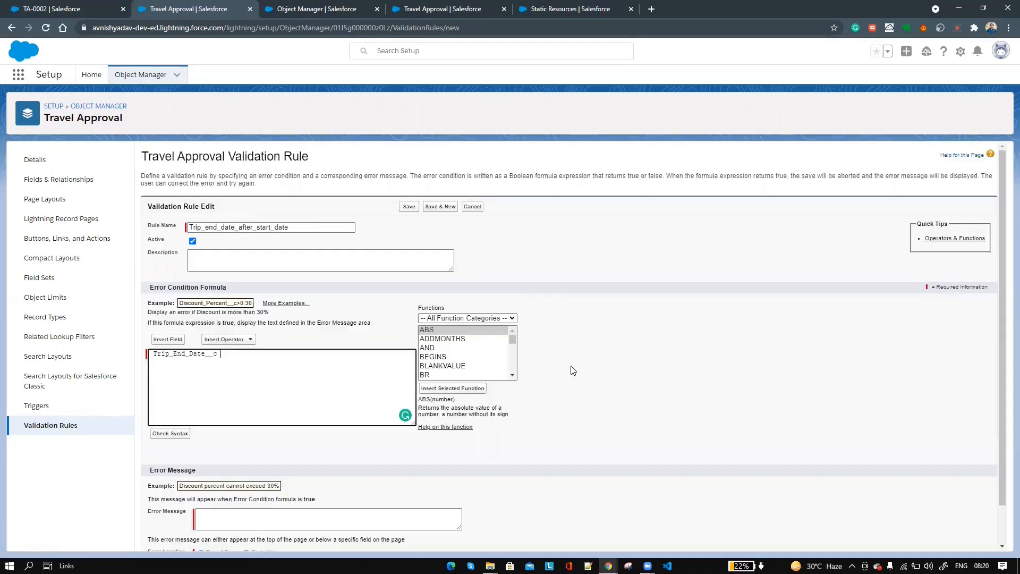
click(169, 338)
scroll(502, 367, down, 5)
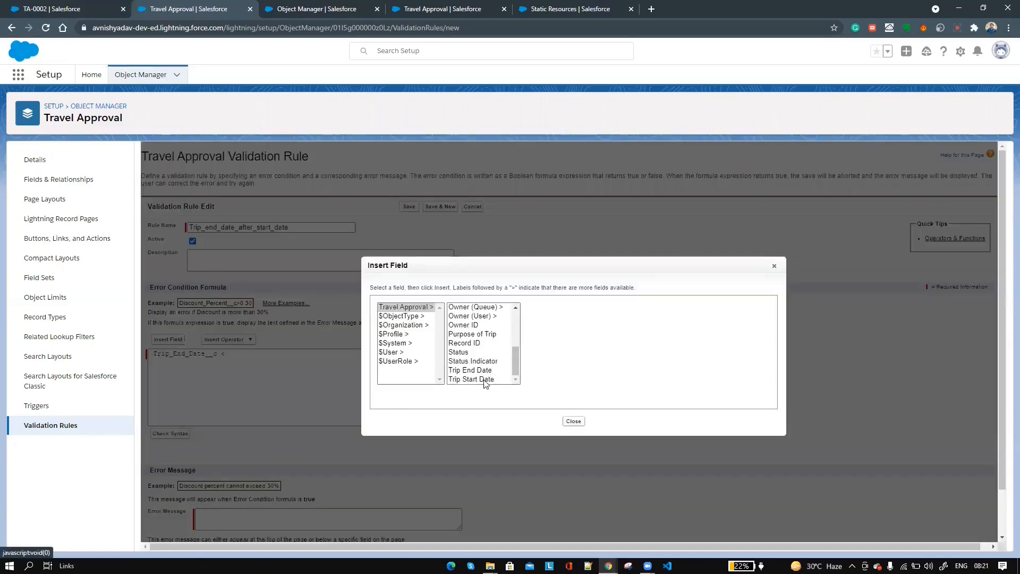
click(487, 379)
click(566, 365)
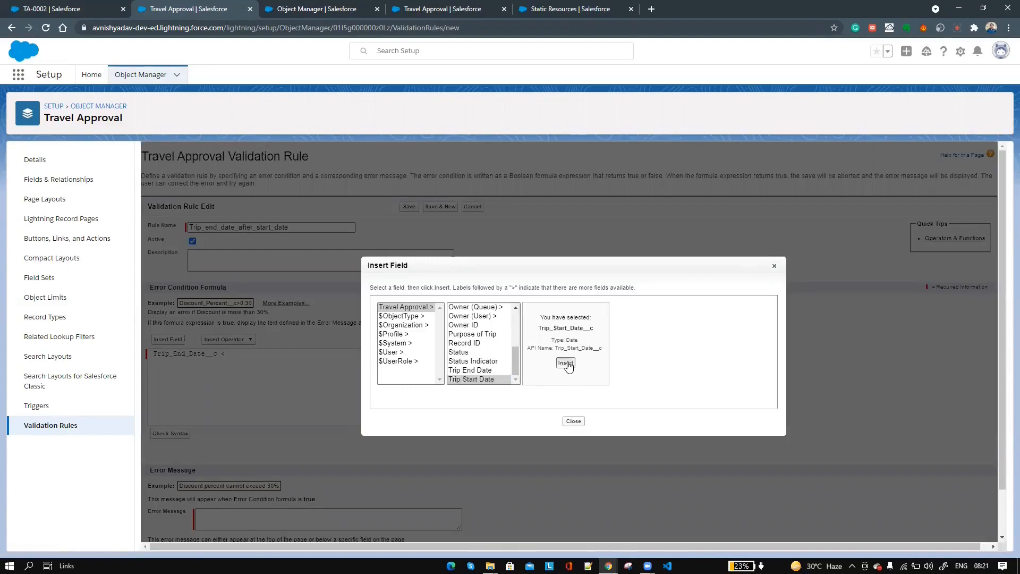
Step: Set the error message to "Trip end date must be greater than or equal to start date" and save the validation rule
click(313, 515)
text(Trip end date must be greater)
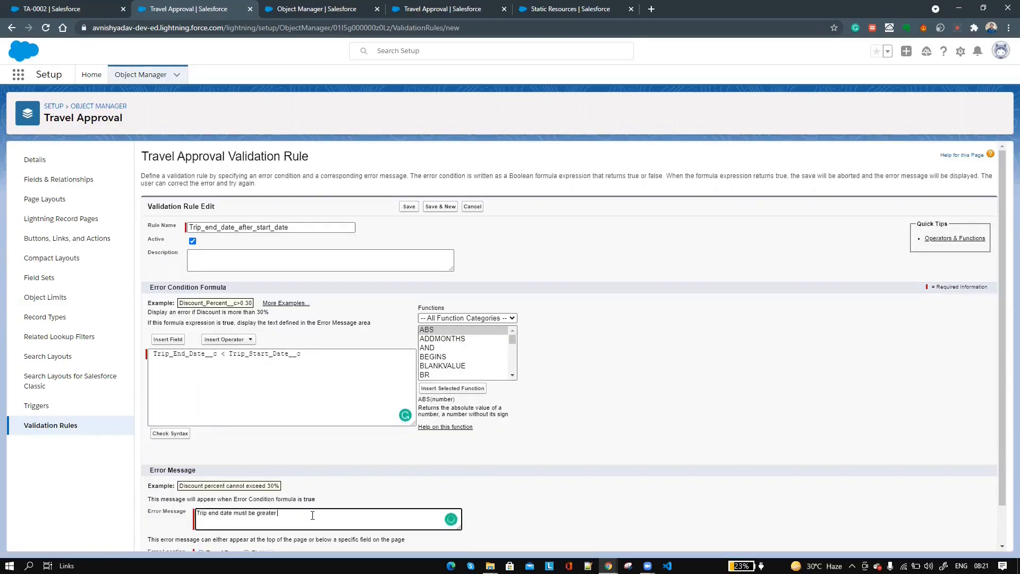
key(ctrl+a)
key(BackSpace)
text(Trip end date must be greater than or equal to start date)
scroll(313, 516, down, 1)
click(409, 536)
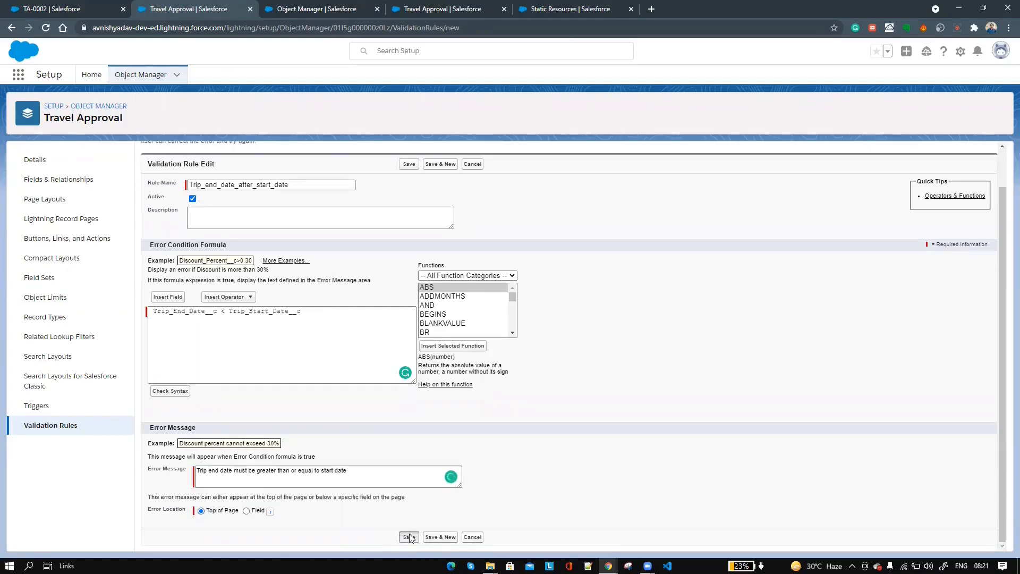
Step: Try to save travel approval TA-0002 with the Trip End Date set to 5/25/2021 and read the validation error
click(80, 8)
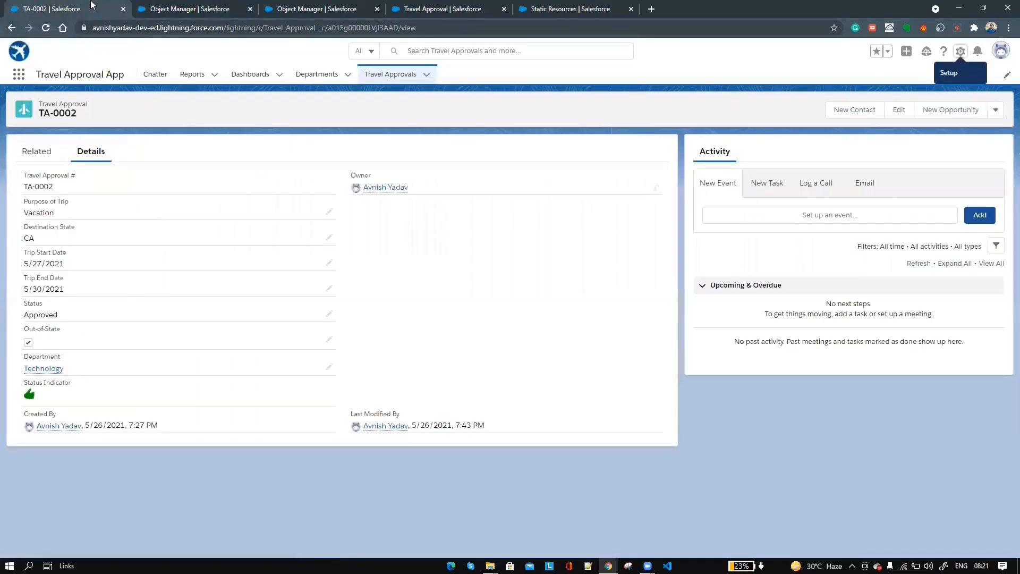
click(330, 290)
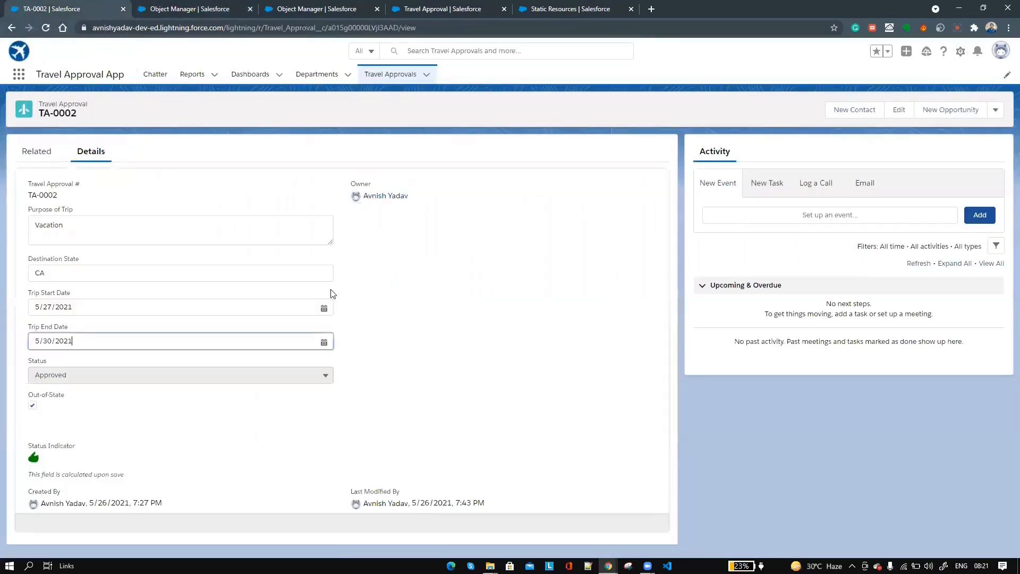
click(287, 340)
click(233, 484)
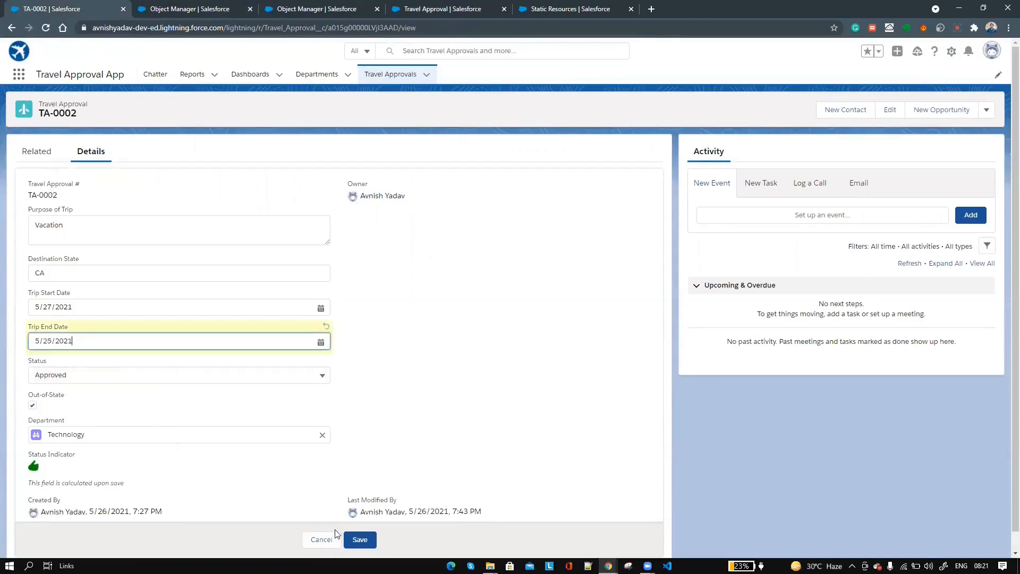
click(361, 540)
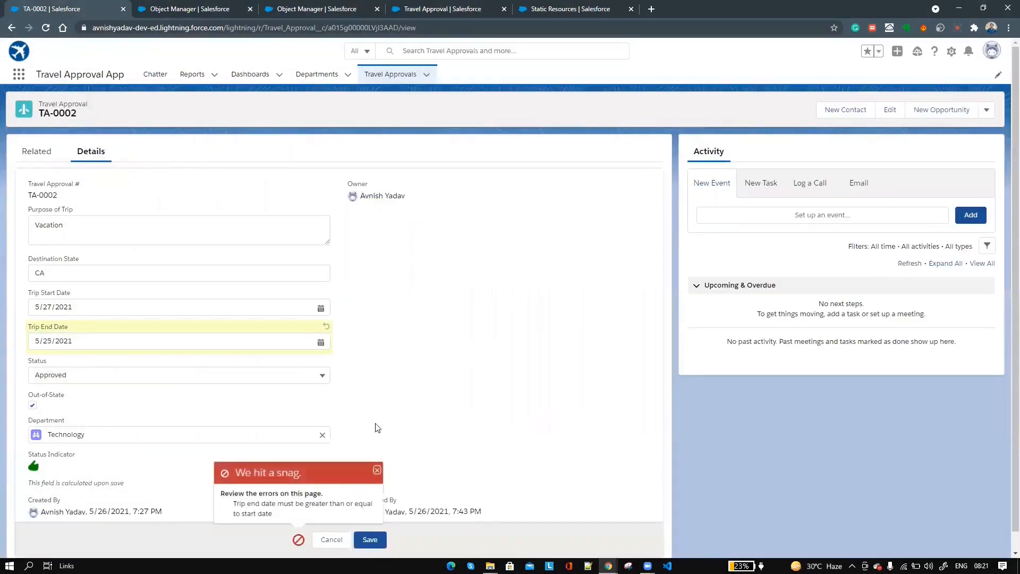
triple_click(255, 508)
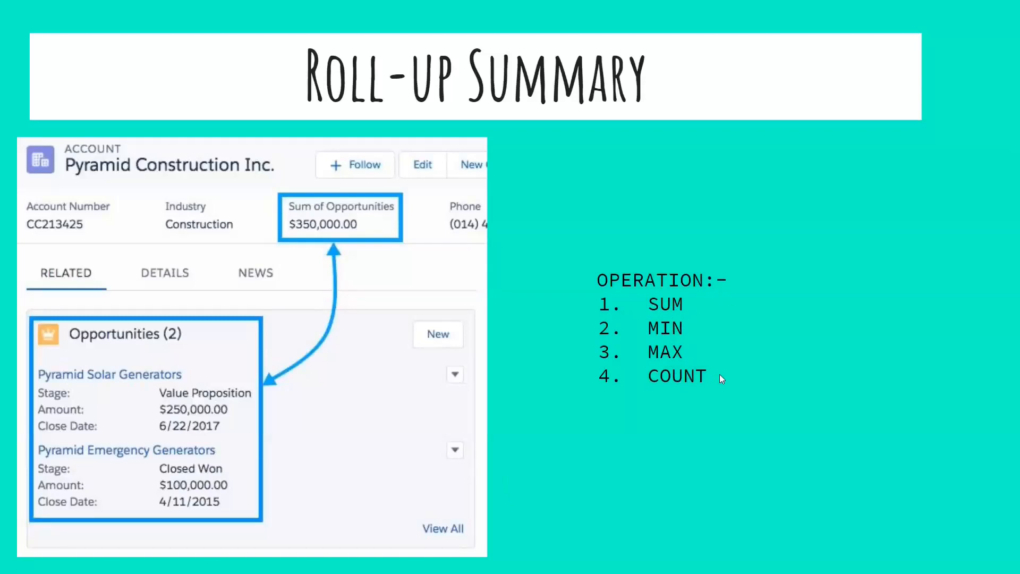
key(Right)
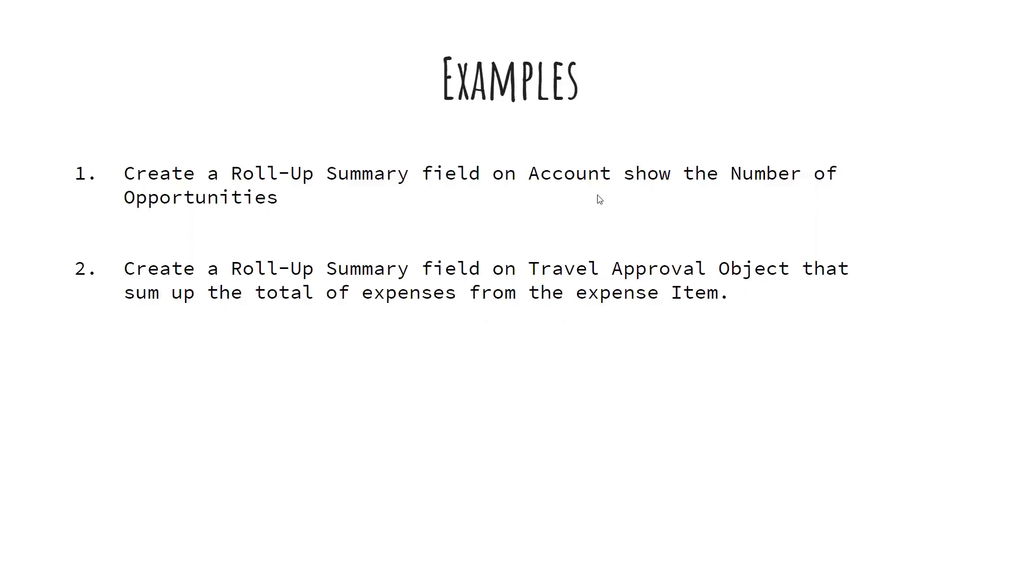
Step: Switch back to Salesforce, open the Sales app discarding the unsaved travel approval edits, and go to Accounts
key(alt+Tab)
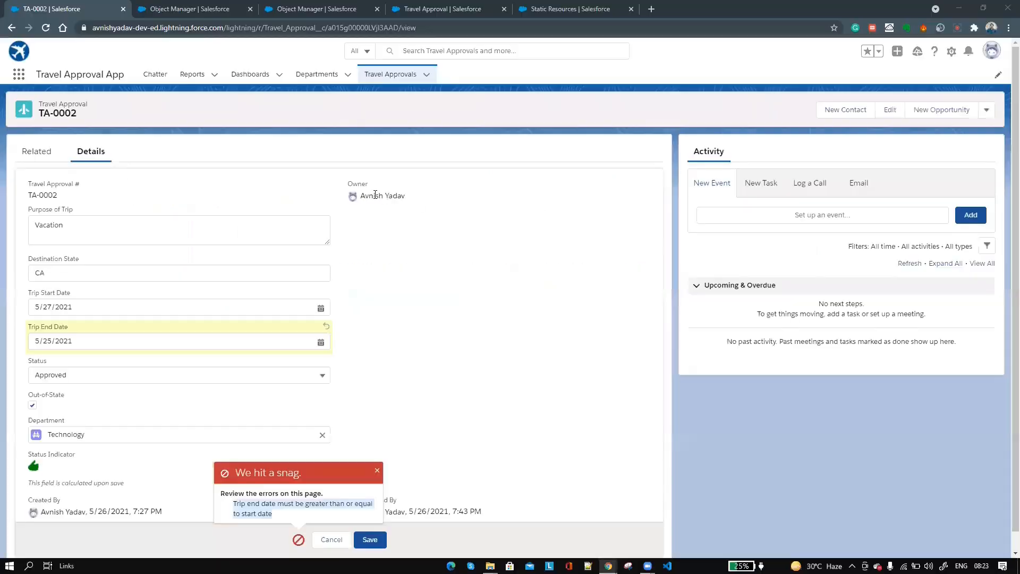
click(19, 75)
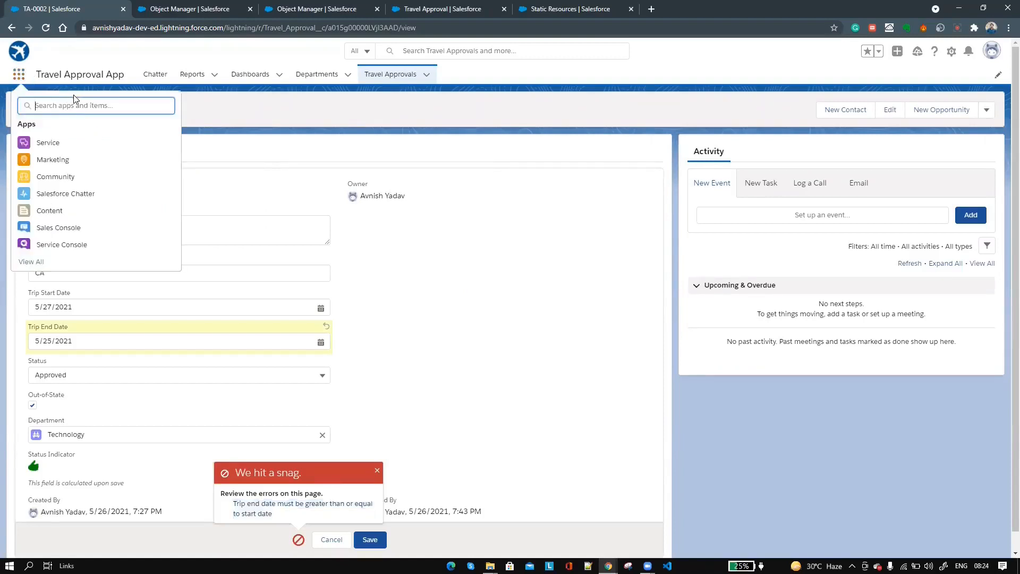
text(Sales)
click(50, 176)
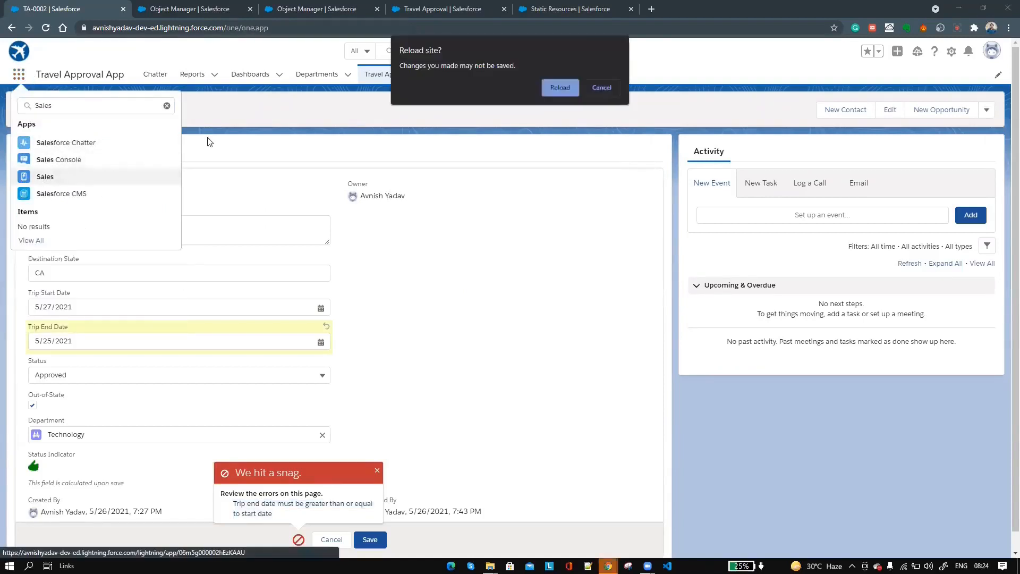
click(552, 90)
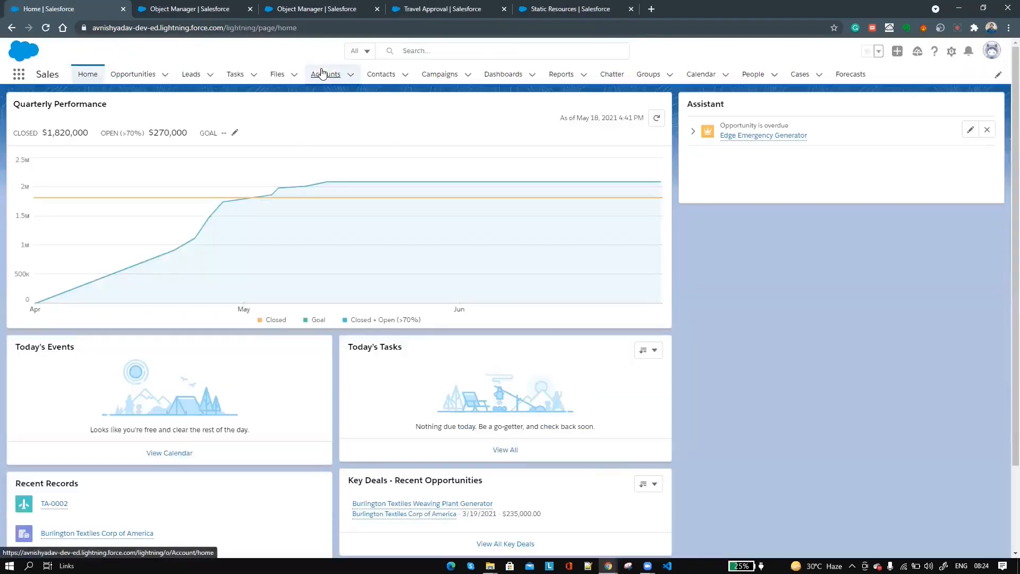
click(325, 74)
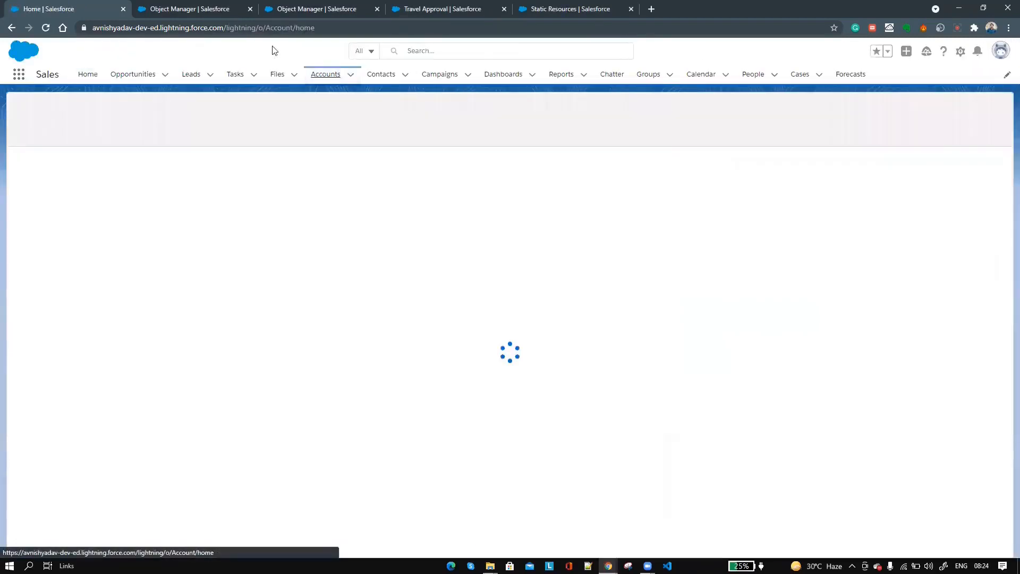
Step: Open Setup and bring up the Fields & Relationships of the Account object in Object Manager
click(959, 53)
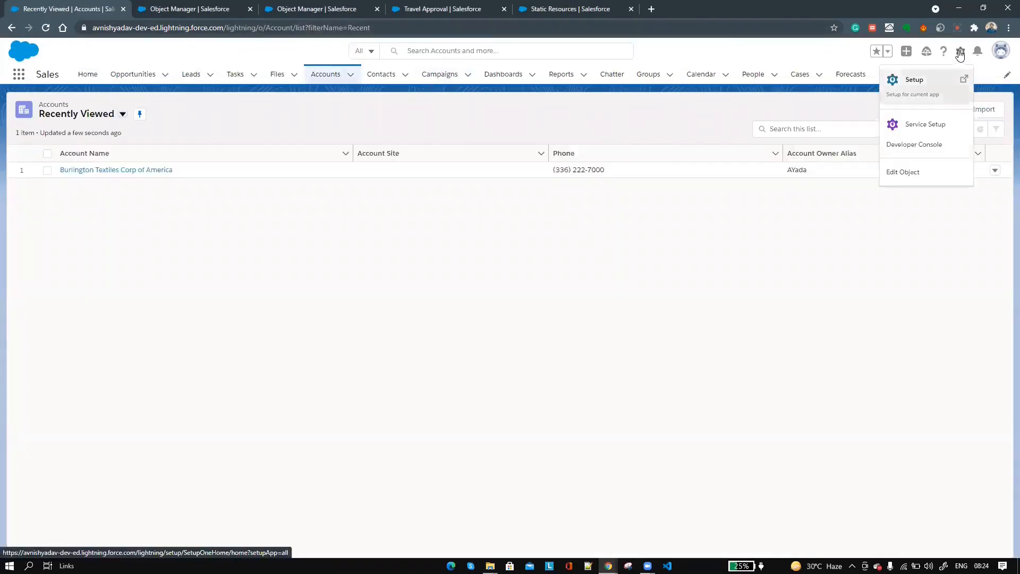
click(958, 80)
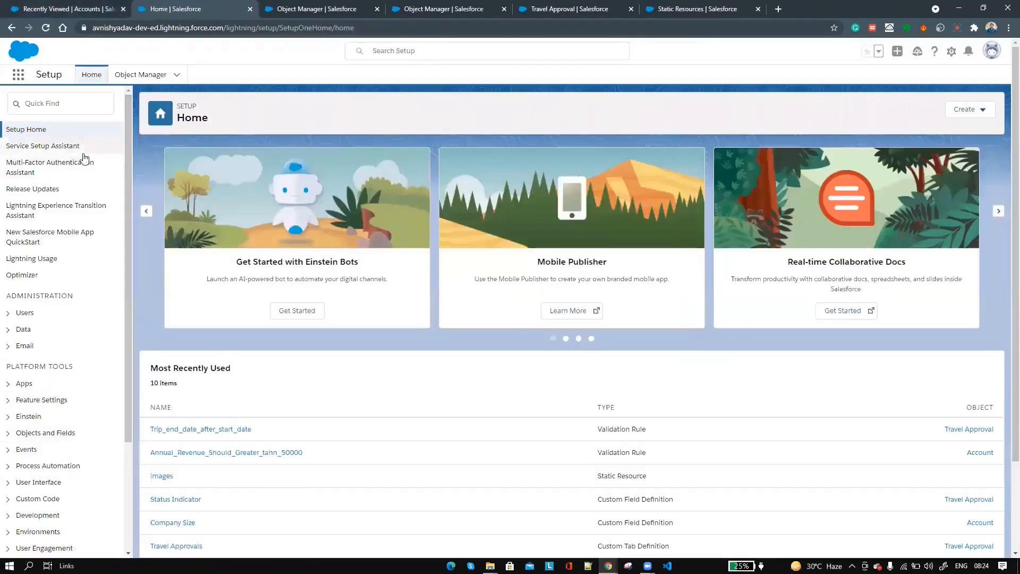
click(140, 75)
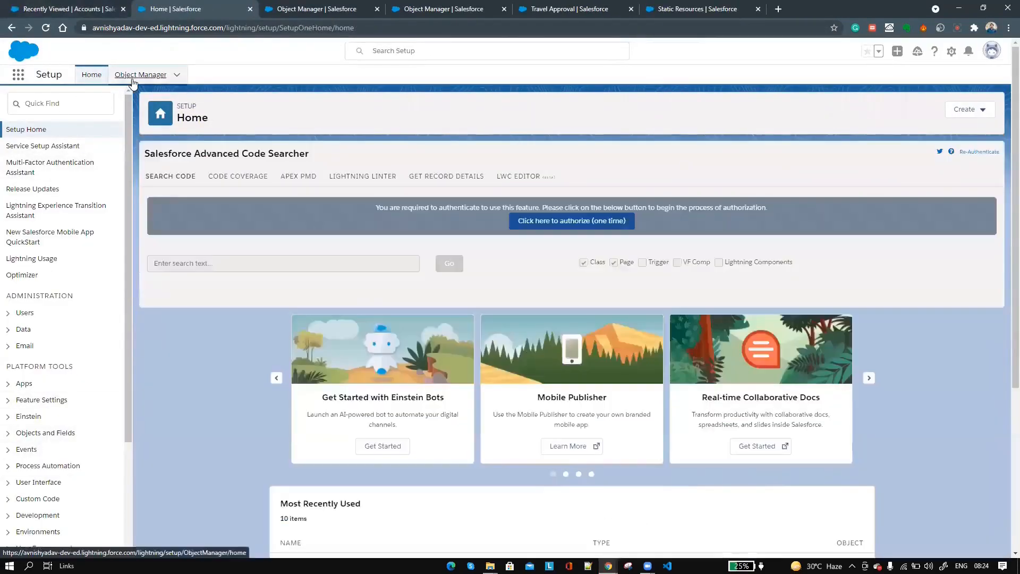
click(824, 110)
text(Accou)
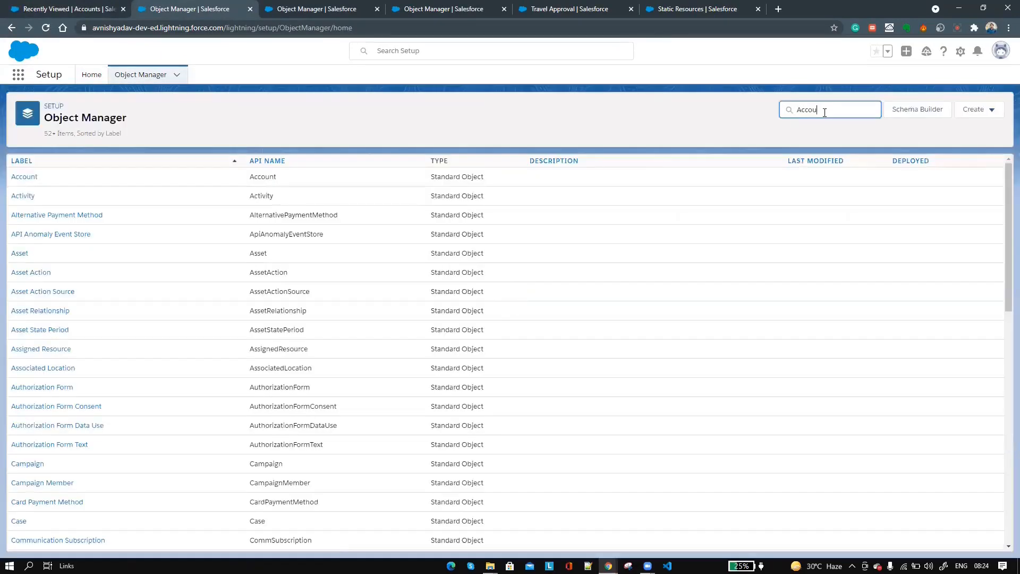
click(23, 176)
click(25, 180)
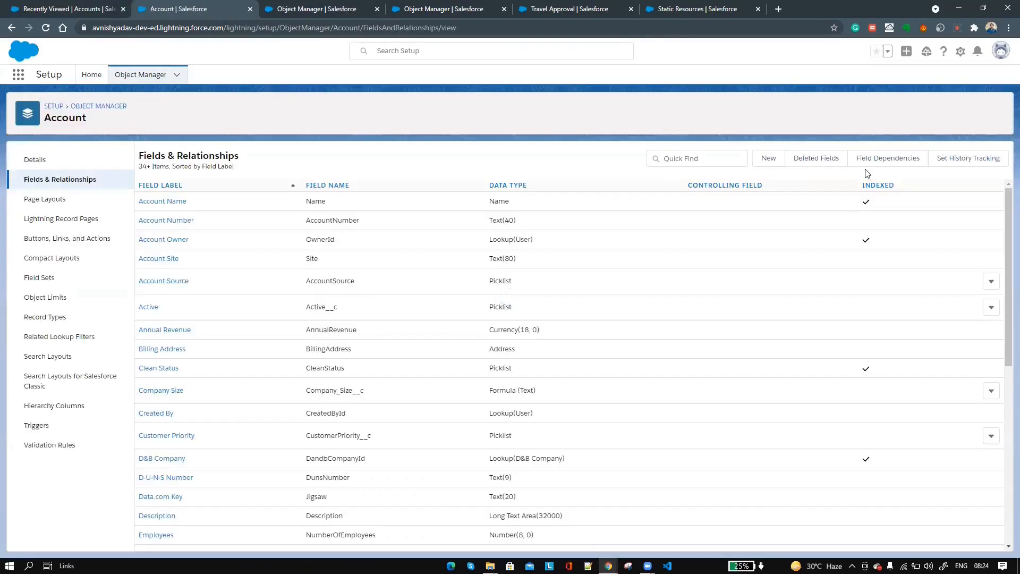
Step: Start a new Roll-Up Summary field on Account labelled "Number of Opportunities" with the name Number_of_Opportunities
click(770, 159)
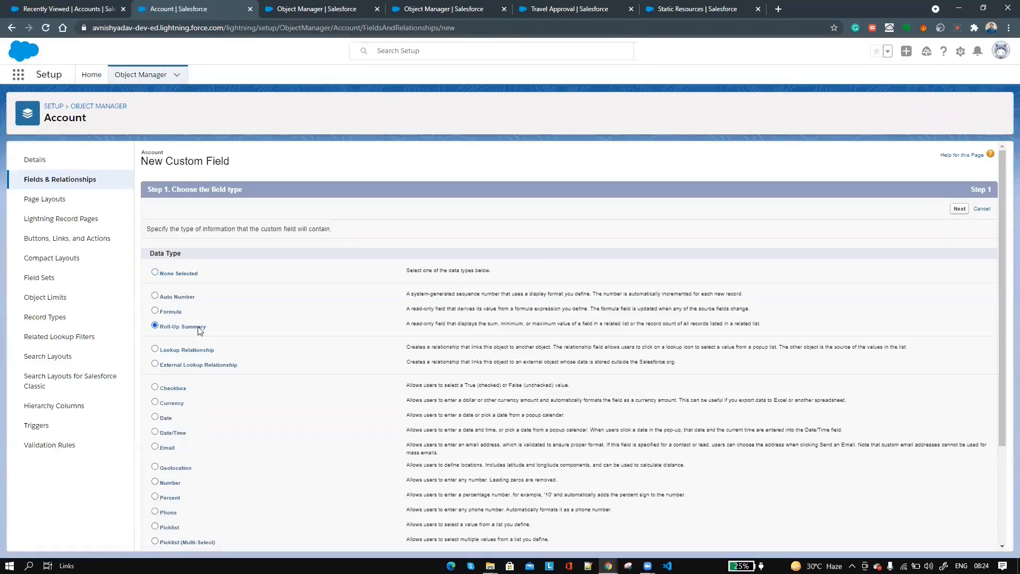
click(956, 208)
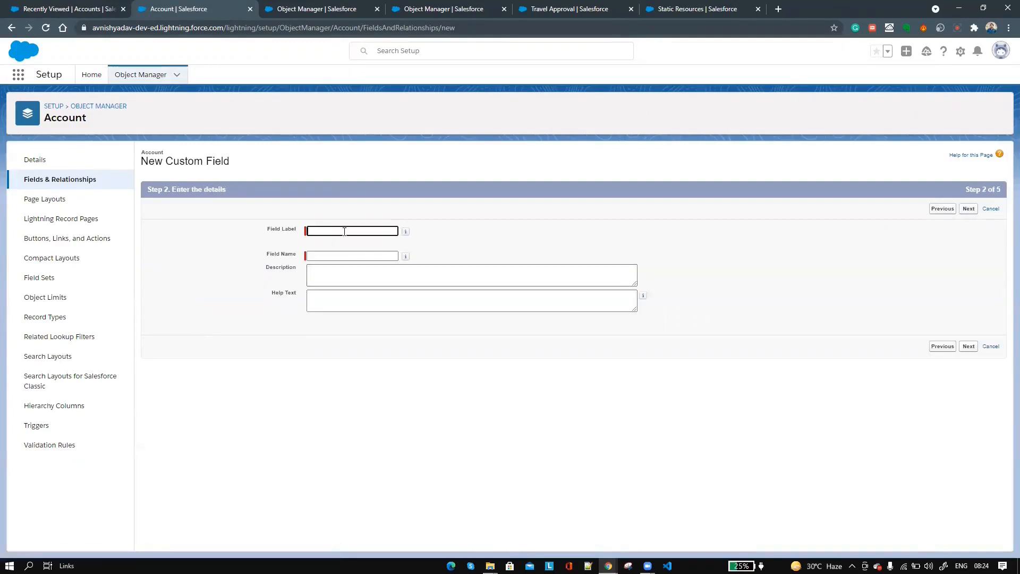
text(Number of Opportunities)
click(392, 255)
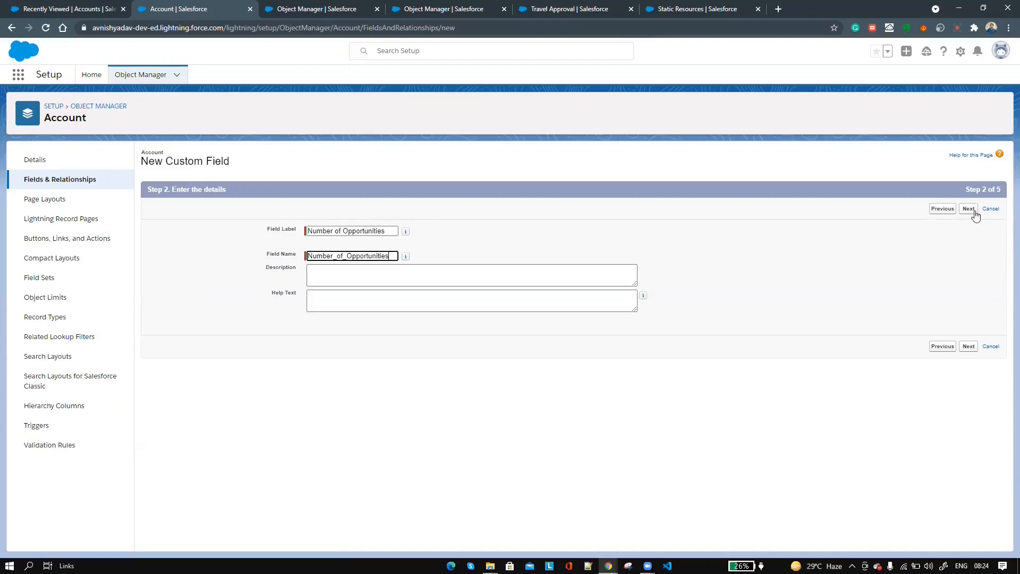
click(969, 209)
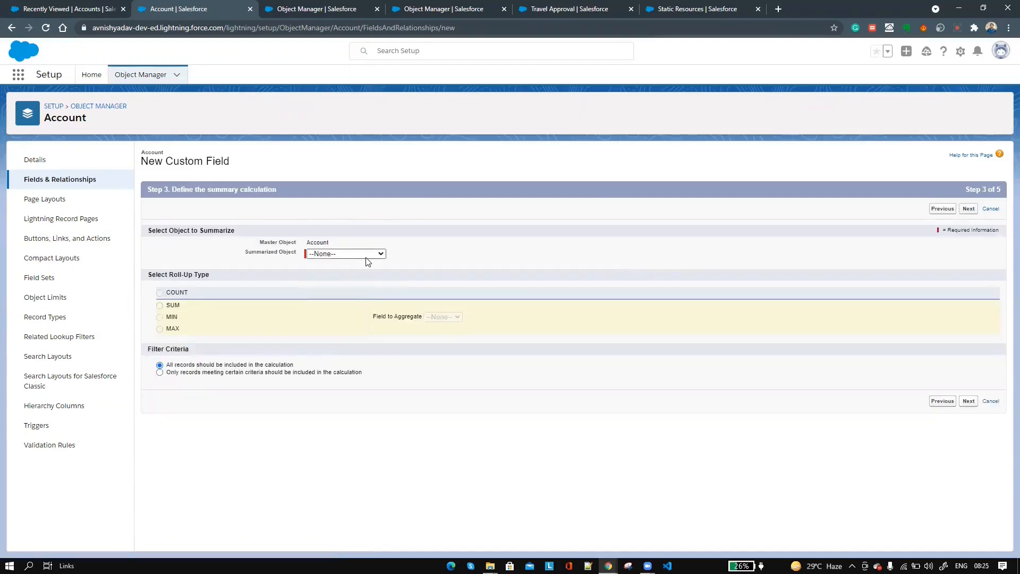
Step: Define the summary calculation as a COUNT of Opportunities with all records included
click(365, 257)
click(357, 274)
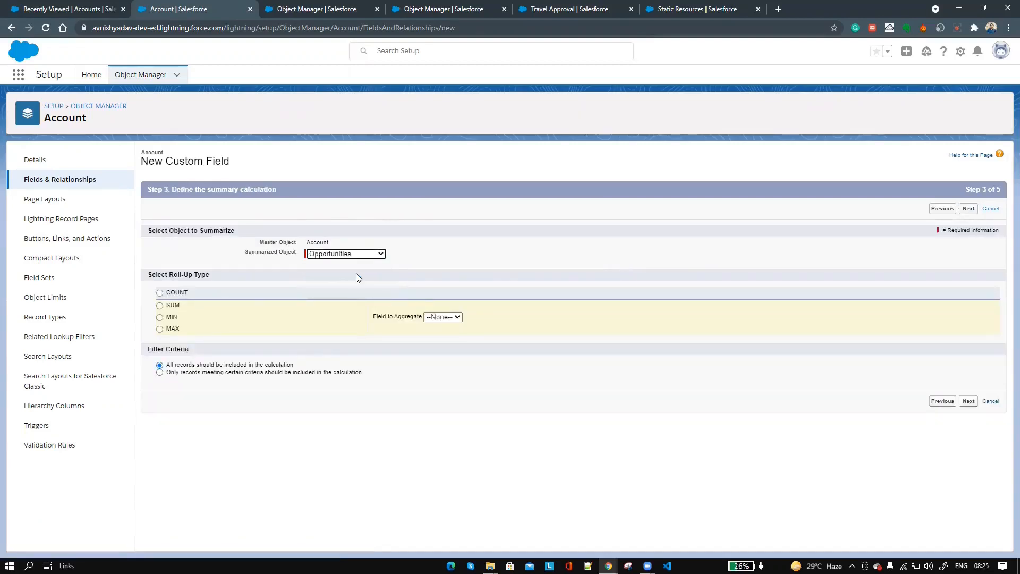
click(160, 293)
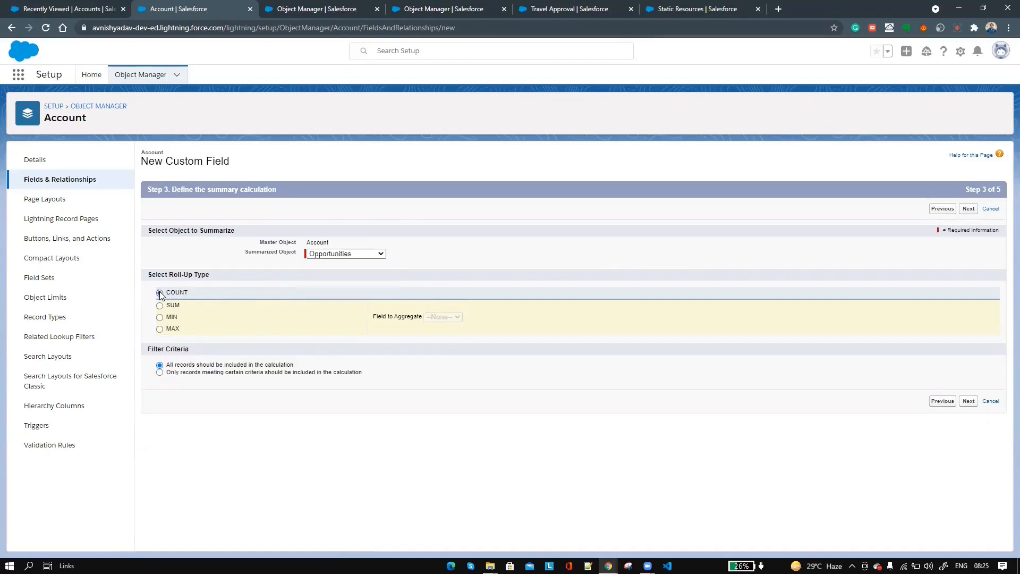
double_click(205, 365)
Step: Accept the default field-level security and page layouts and save the Number of Opportunities field
click(968, 402)
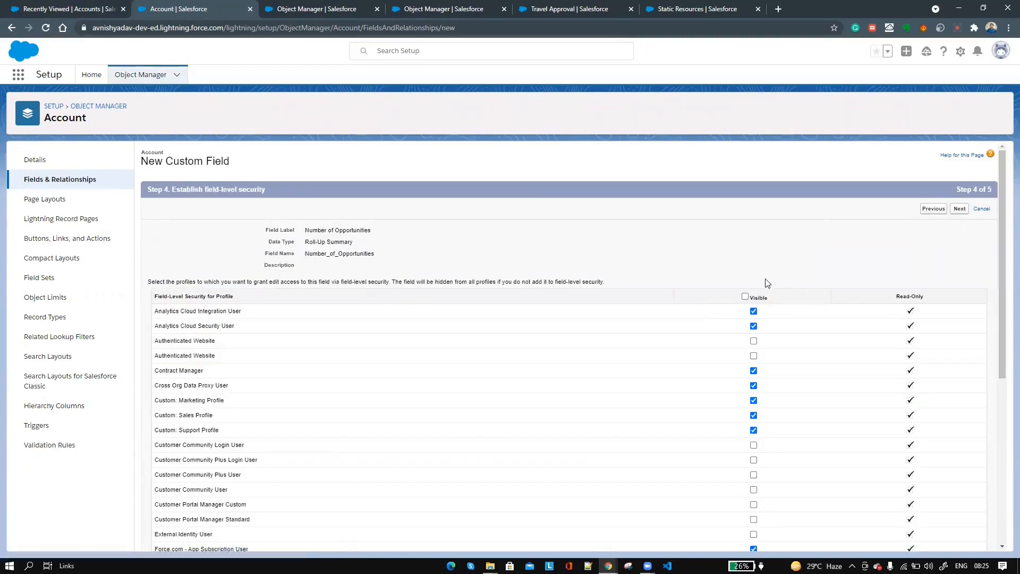
click(960, 210)
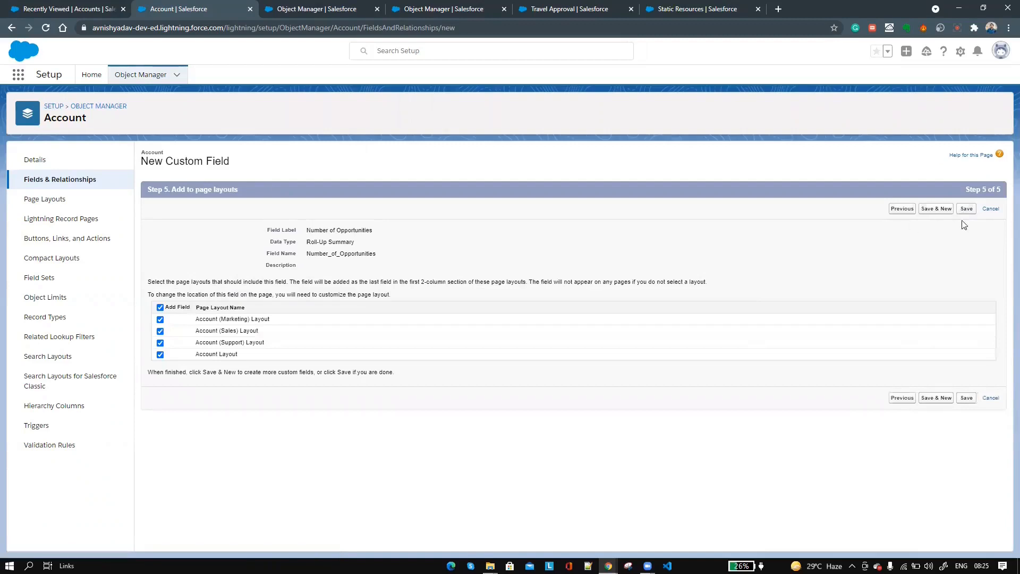
click(966, 211)
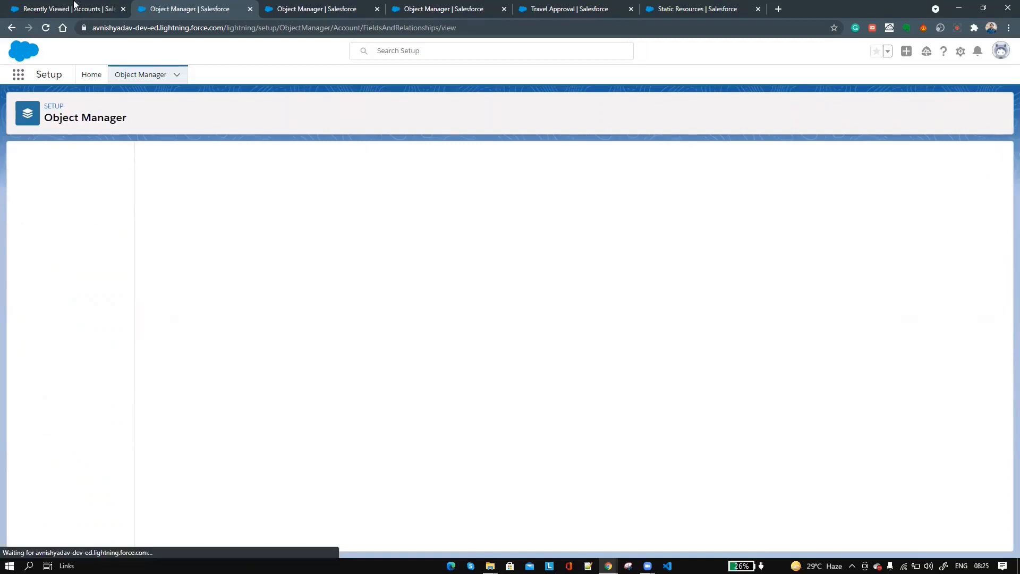
Step: Return to the Accounts list, open the details of Burlington Textiles Corp of America and reload the record
click(75, 7)
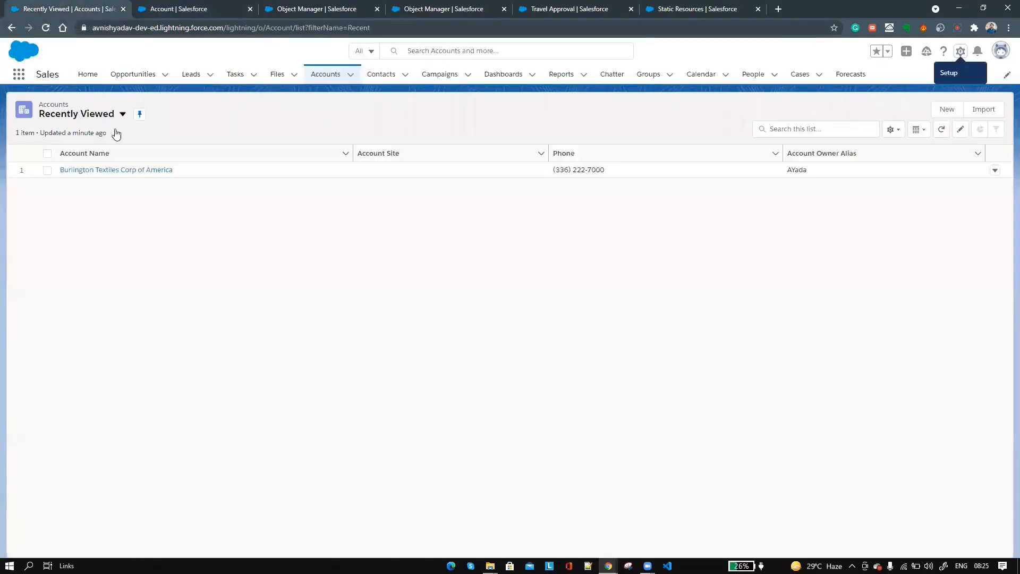
click(123, 174)
click(100, 197)
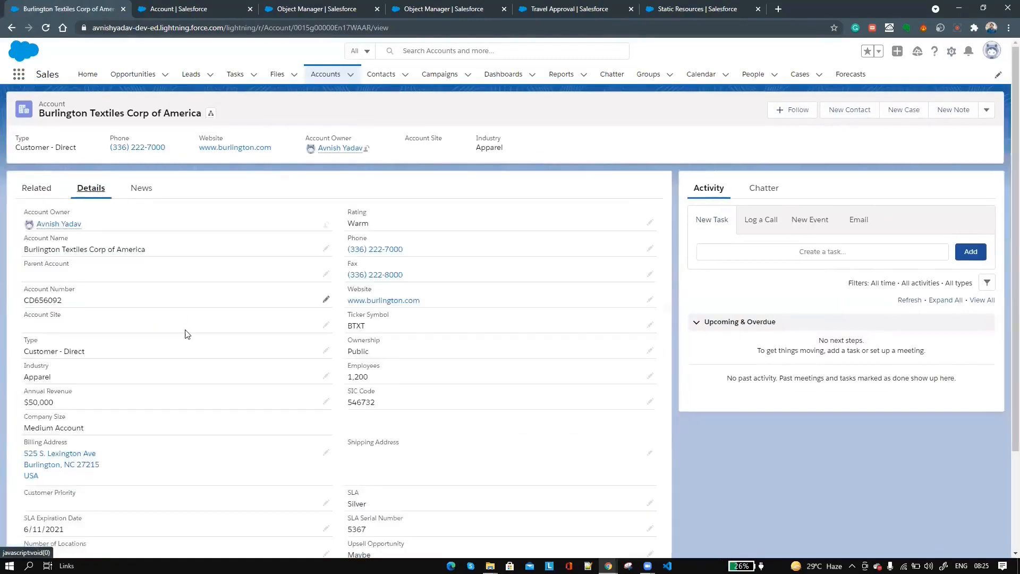
scroll(185, 332, down, 1)
click(166, 26)
key(Return)
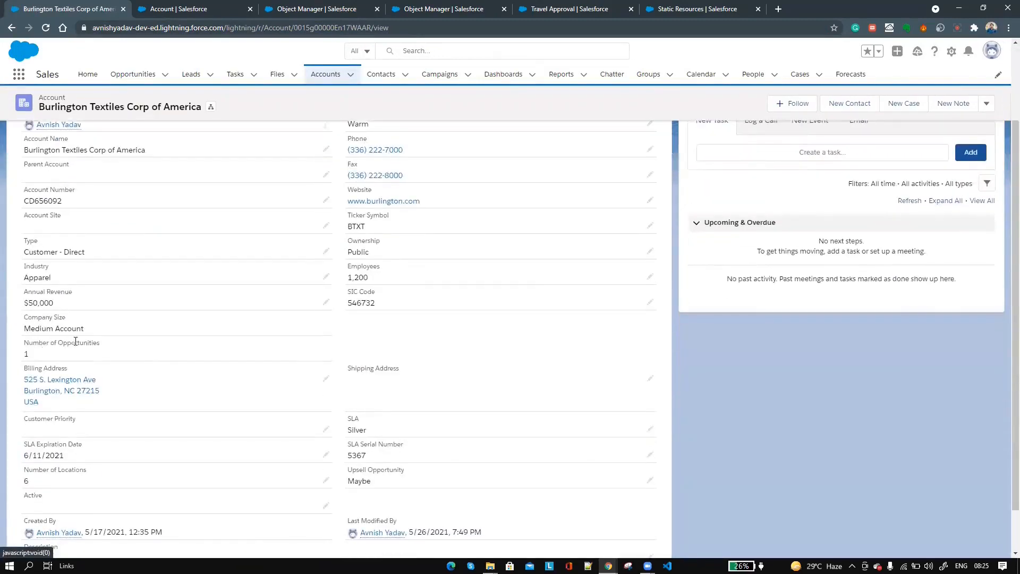
Step: Compare the Number of Opportunities field of Burlington Textiles with its related Opportunities list
scroll(51, 353, up, 3)
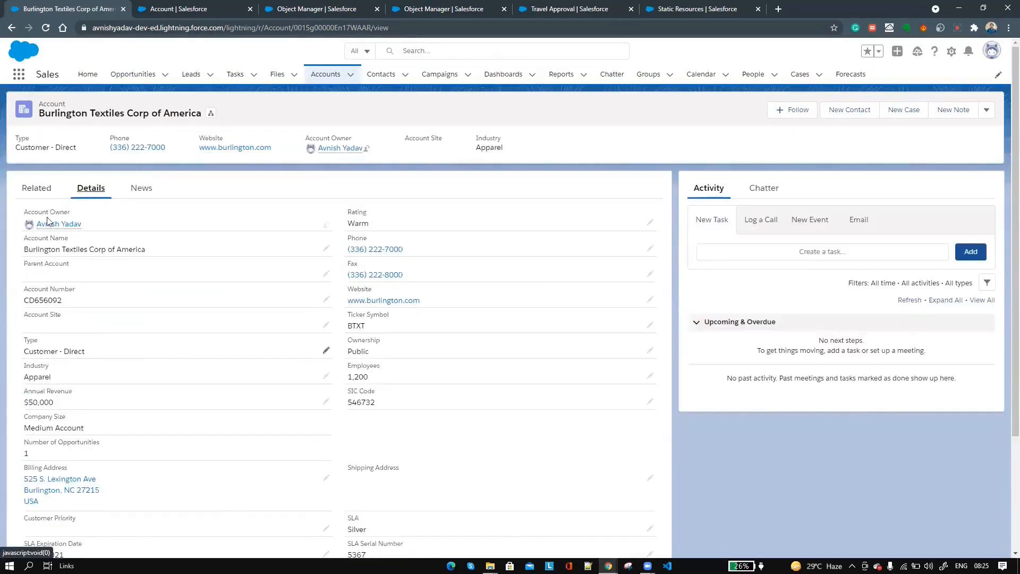
click(37, 188)
scroll(148, 375, down, 3)
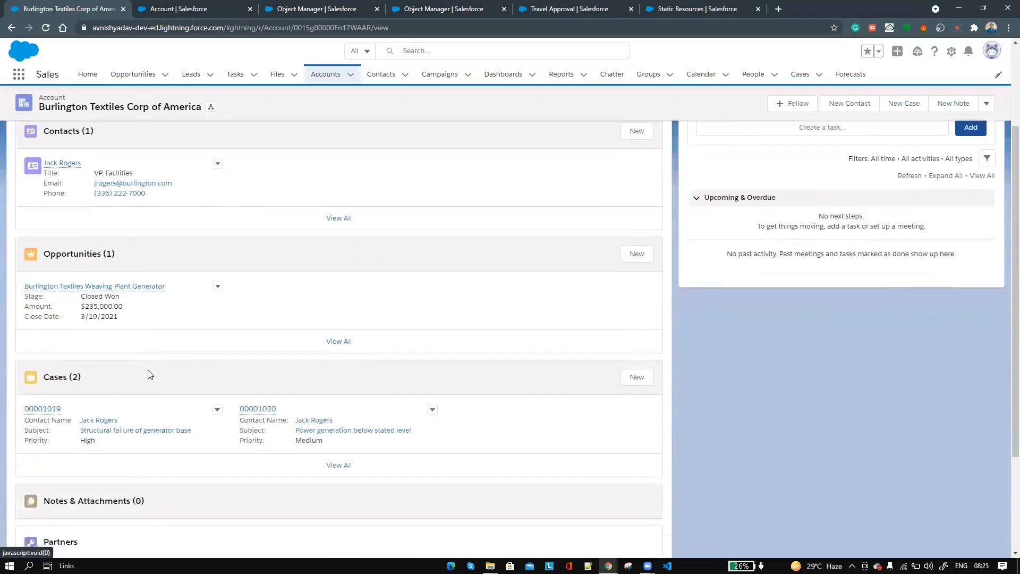
scroll(142, 258, up, 5)
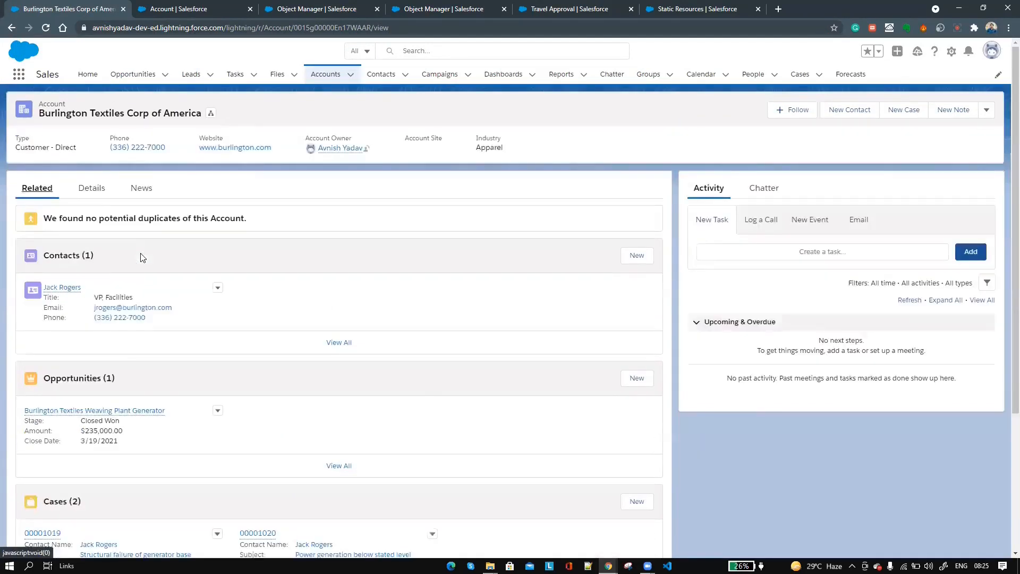
click(94, 192)
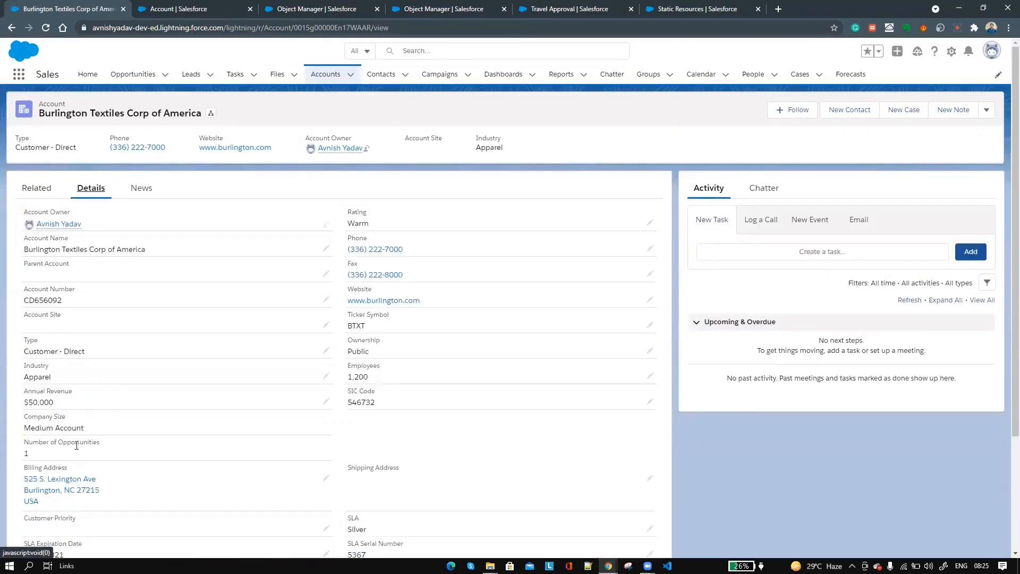
drag(32, 453, 20, 445)
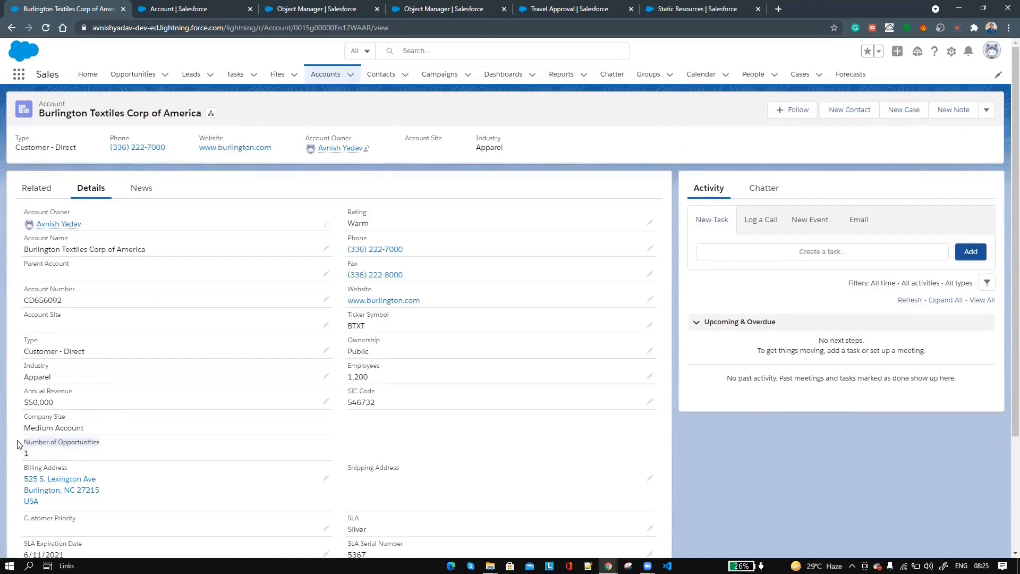
Step: Open Express Logistics and Transport from All Accounts and check its Number of Opportunities against the related Opportunities
click(318, 80)
click(104, 118)
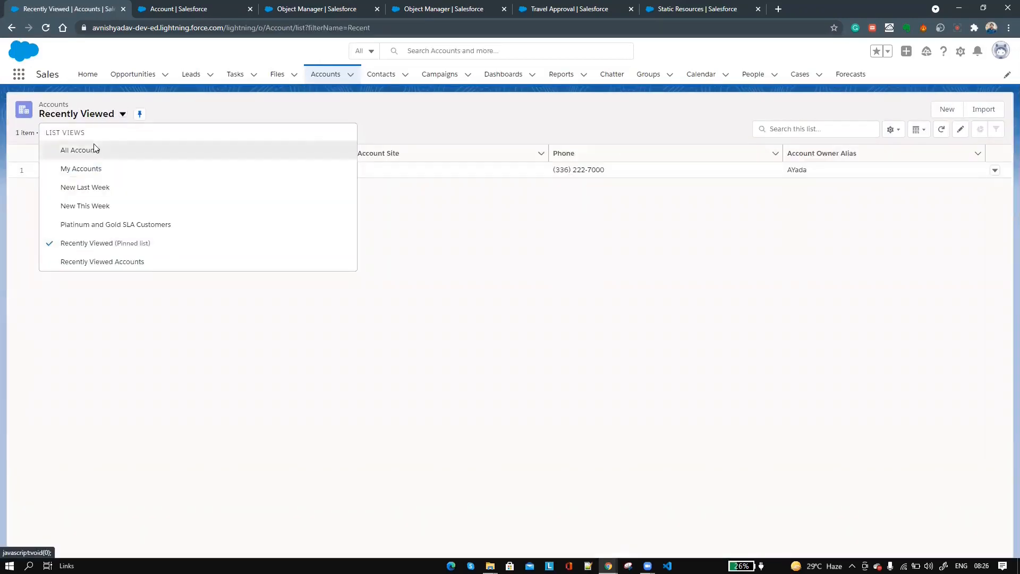
click(93, 151)
click(104, 218)
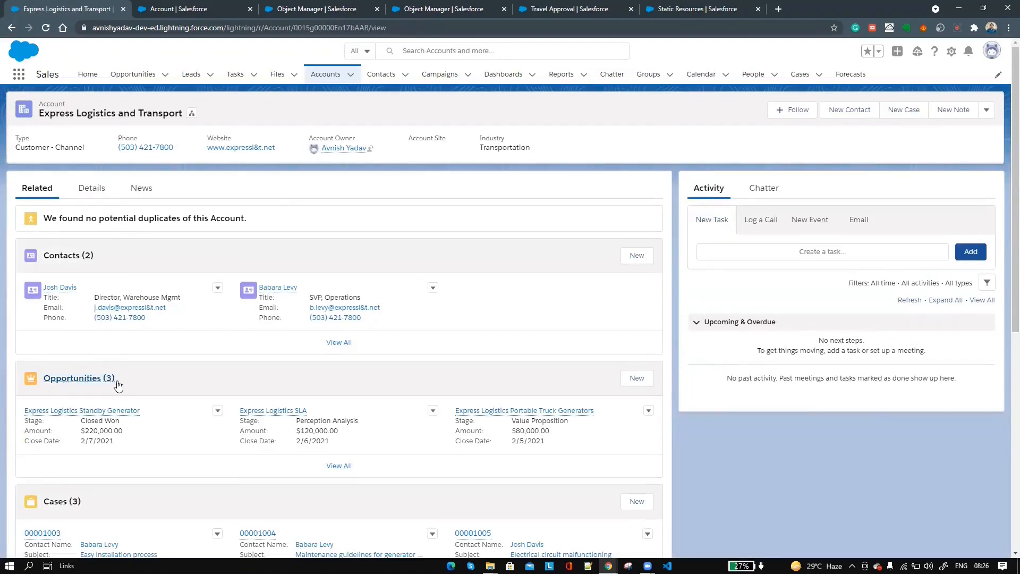
click(92, 189)
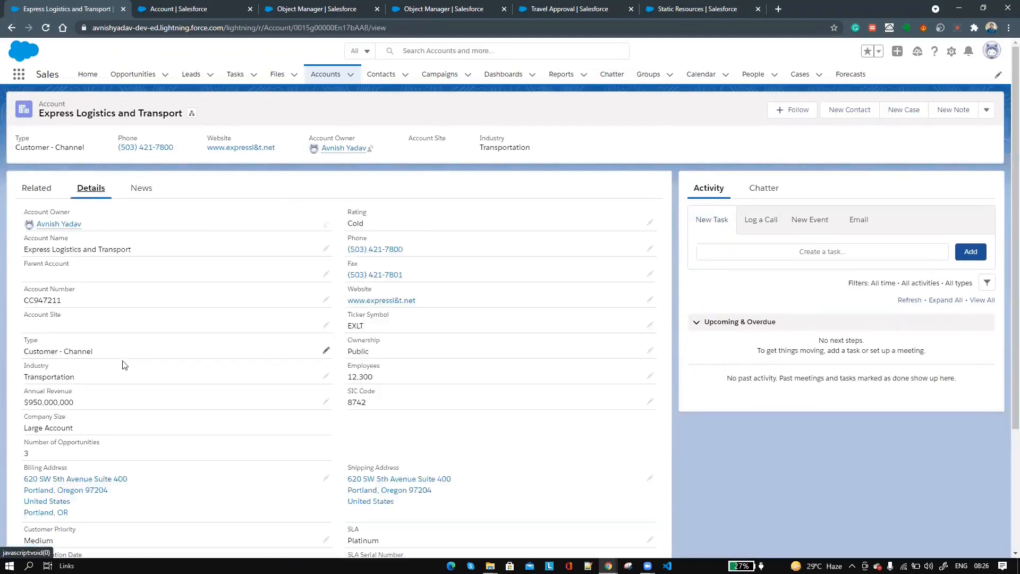
drag(24, 443, 34, 455)
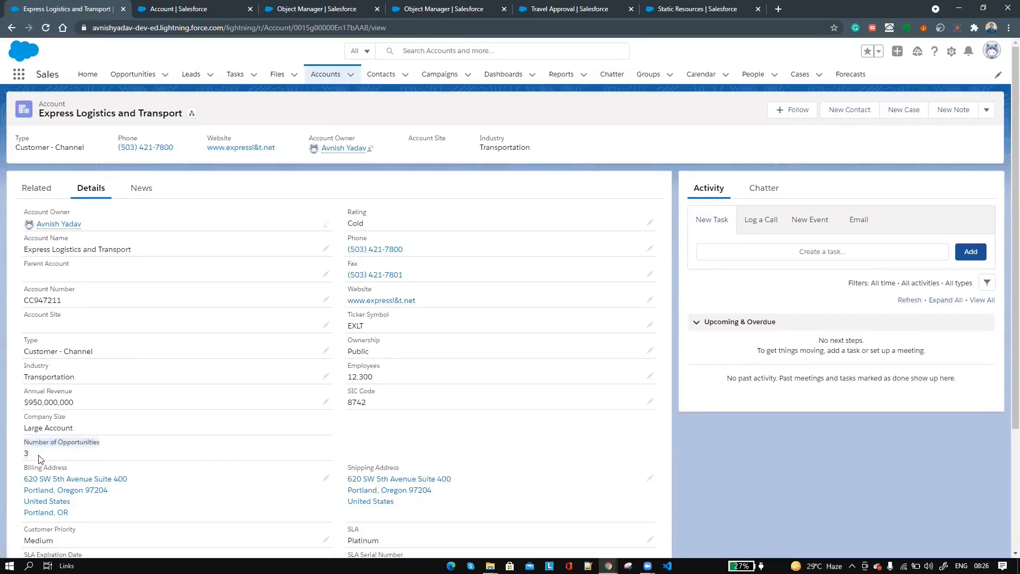
Step: Read the second roll-up example on the slide, return to Salesforce and open Travel Approvals in the Travel Approval App
key(alt+Tab)
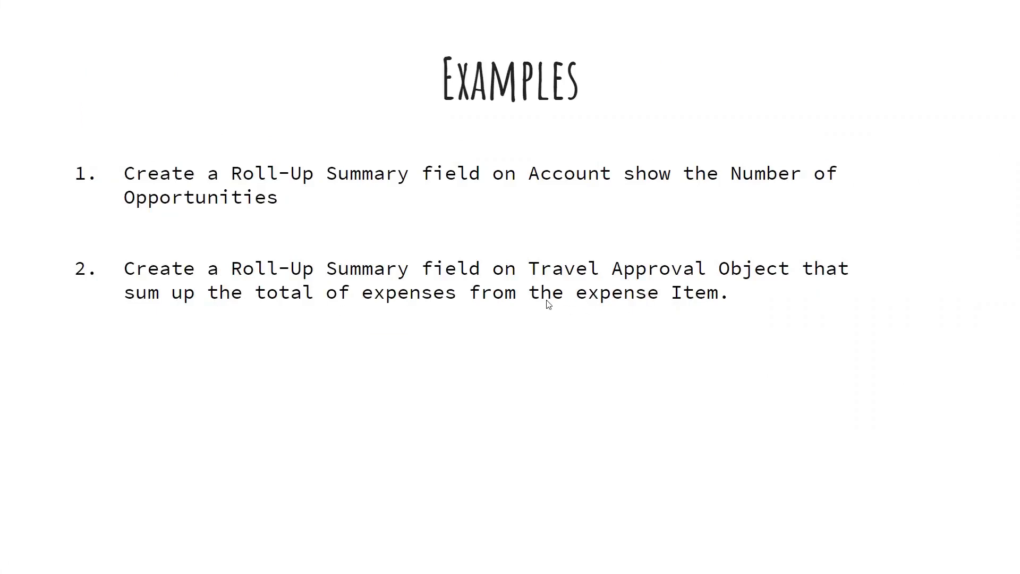
key(alt+Tab)
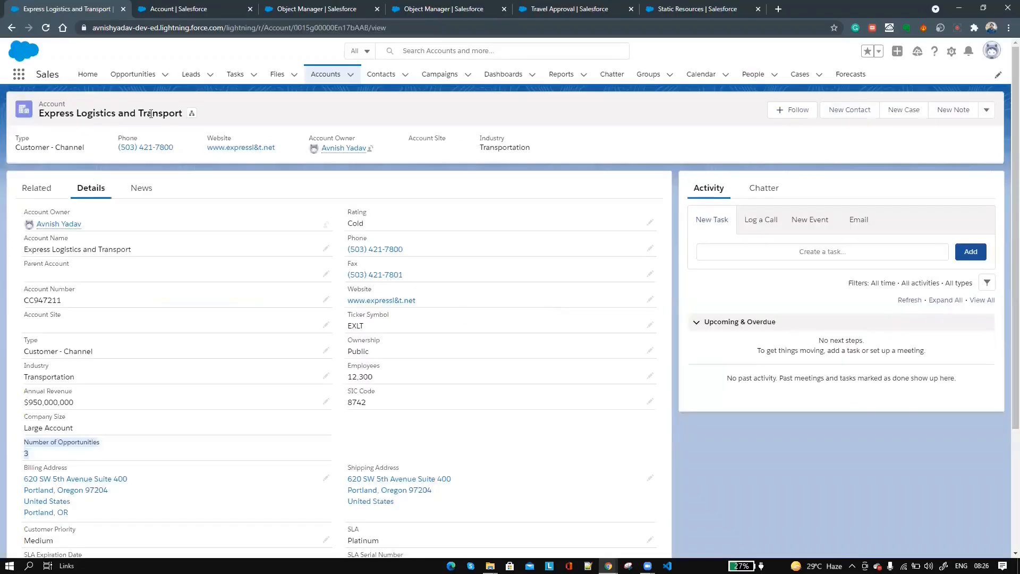
click(18, 78)
text(travel Ap)
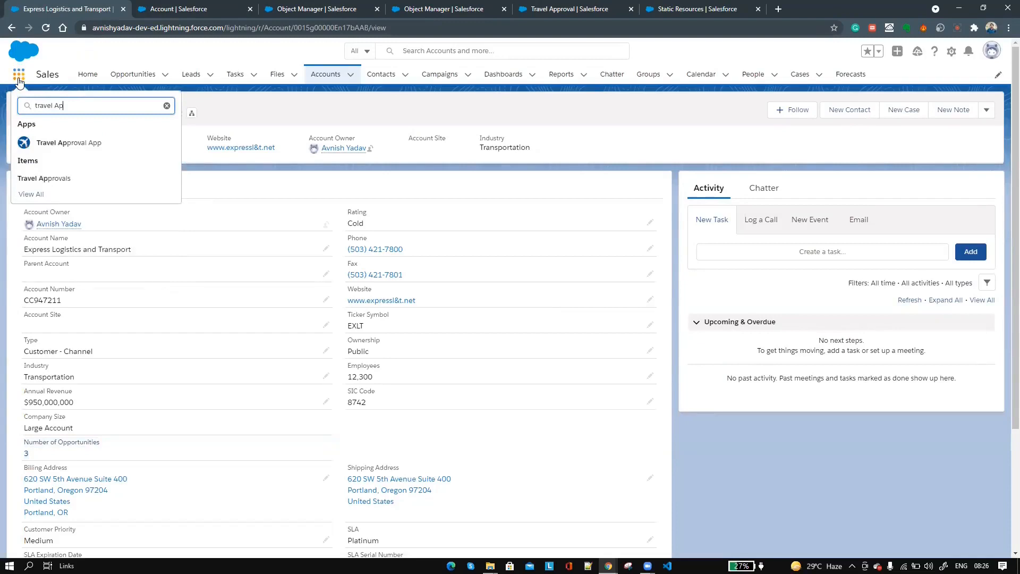
click(70, 143)
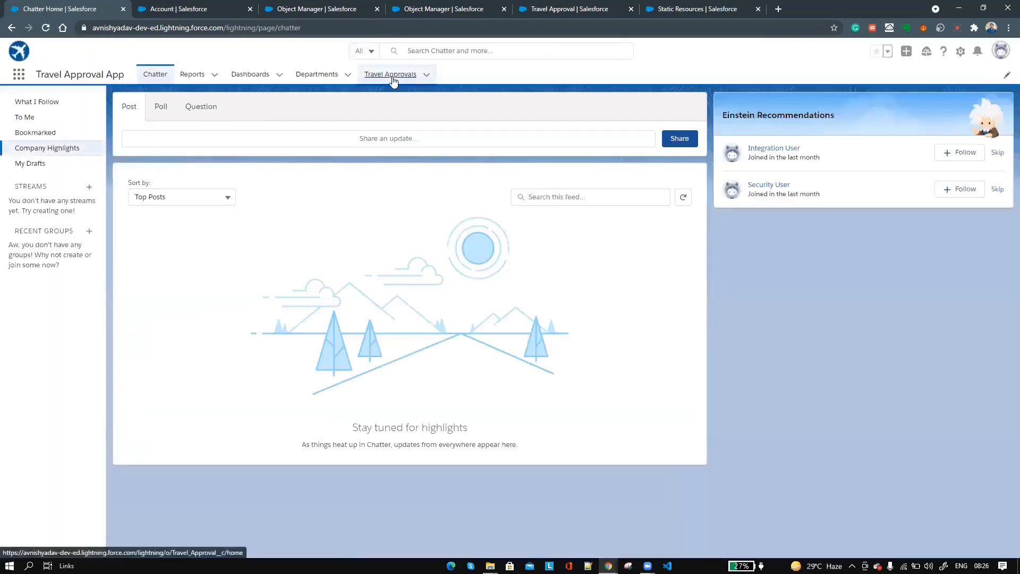
click(391, 74)
Step: Open the Travel Approval object's setup and go to its Fields & Relationships
click(960, 51)
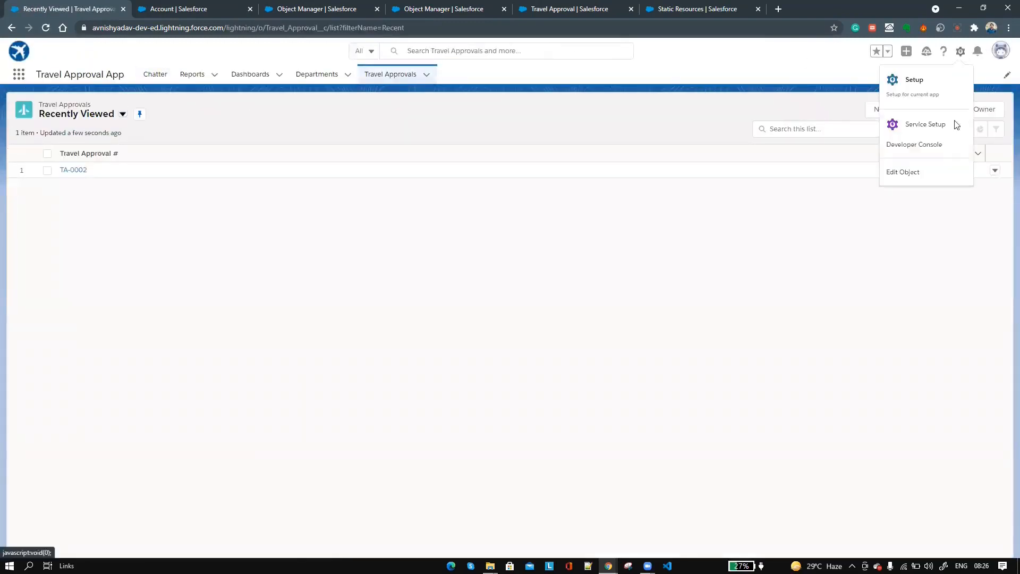
click(925, 173)
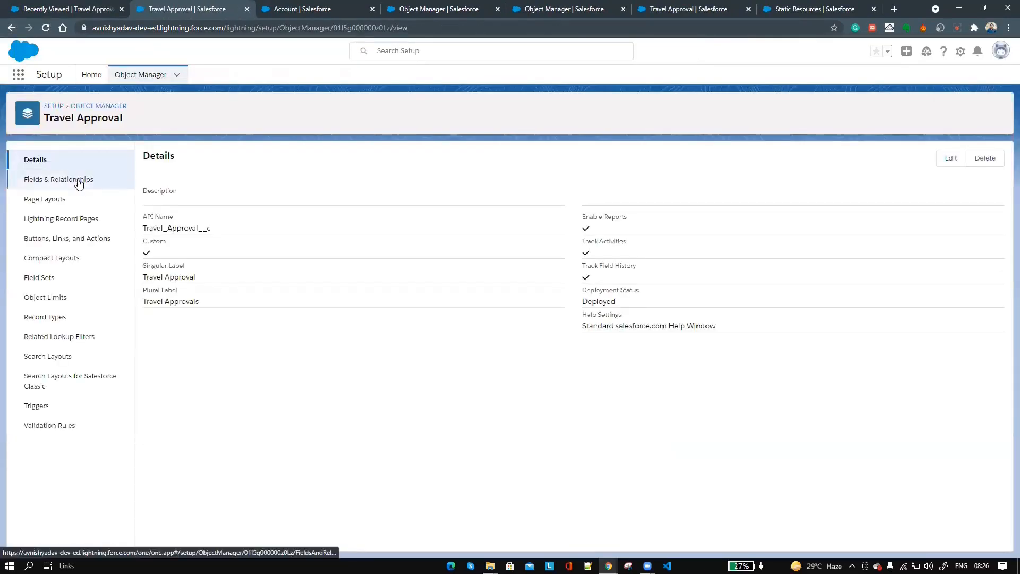
click(78, 182)
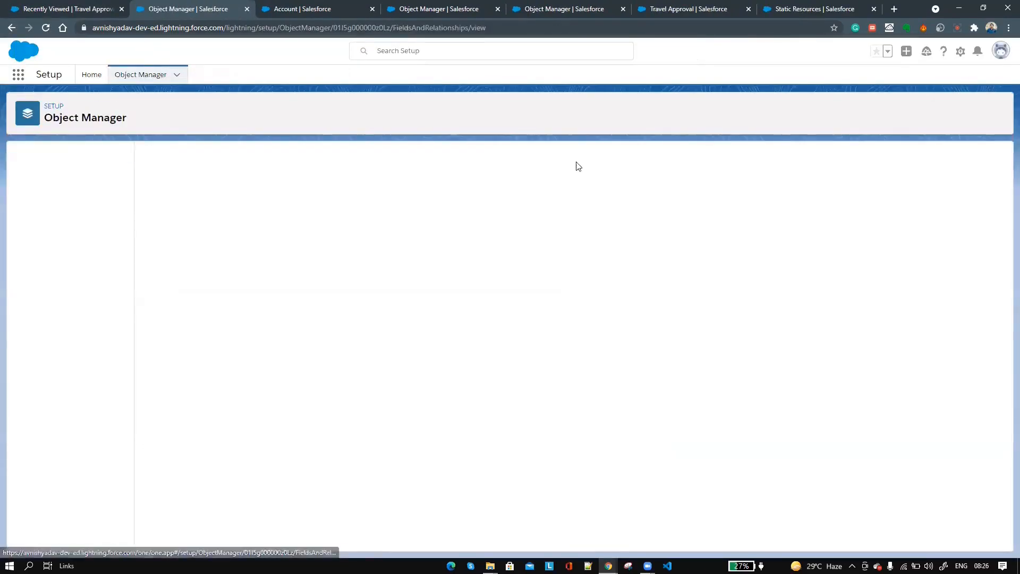
Step: Create a Roll-Up Summary field labelled Total Expense with the field name Total_Expense on the Travel Approval object
click(769, 158)
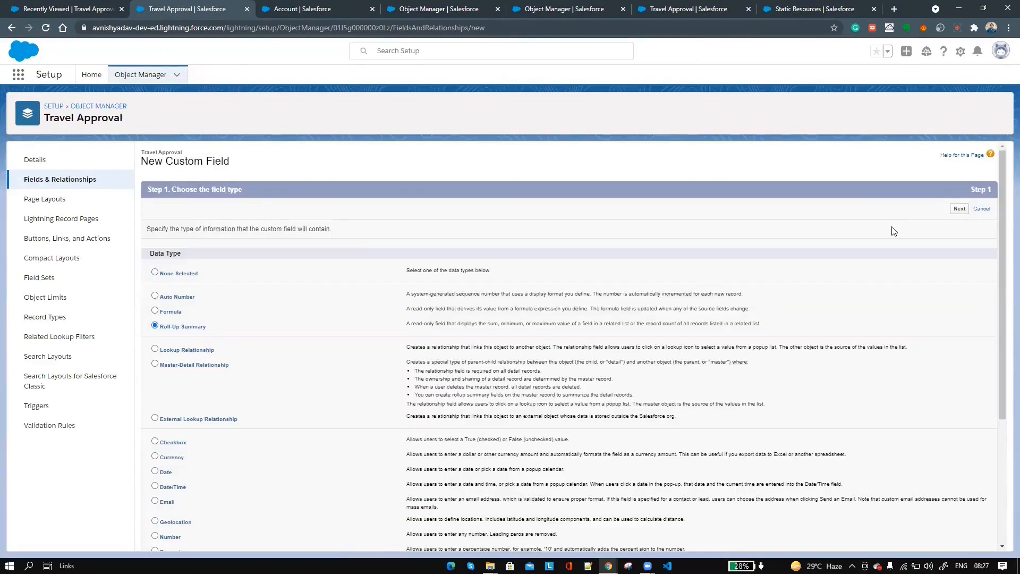
click(959, 208)
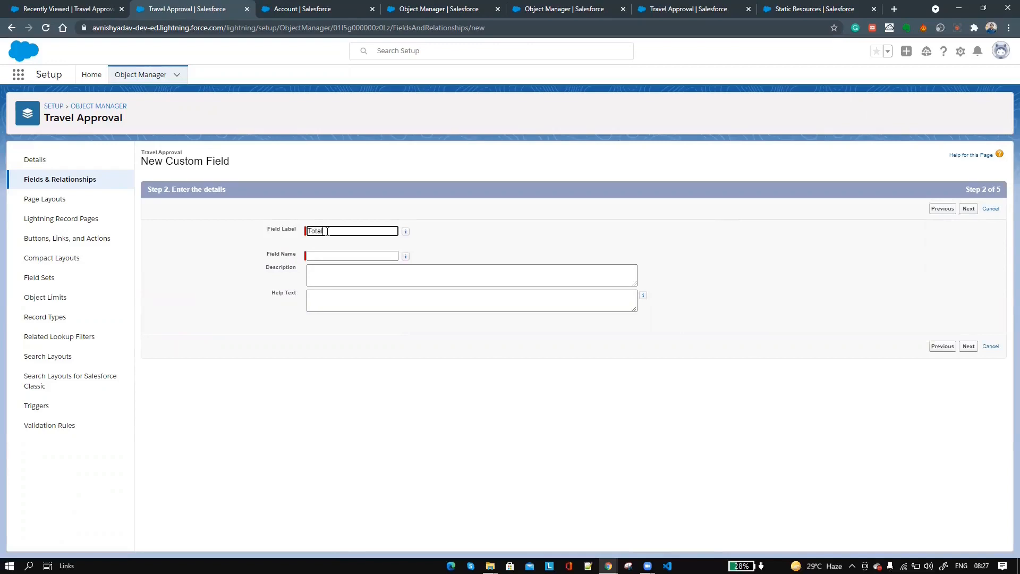
click(363, 255)
click(968, 208)
Step: Summarize Expense Items as the SUM of Amount over all records, and save the field with the default field-level security and page layout
click(351, 253)
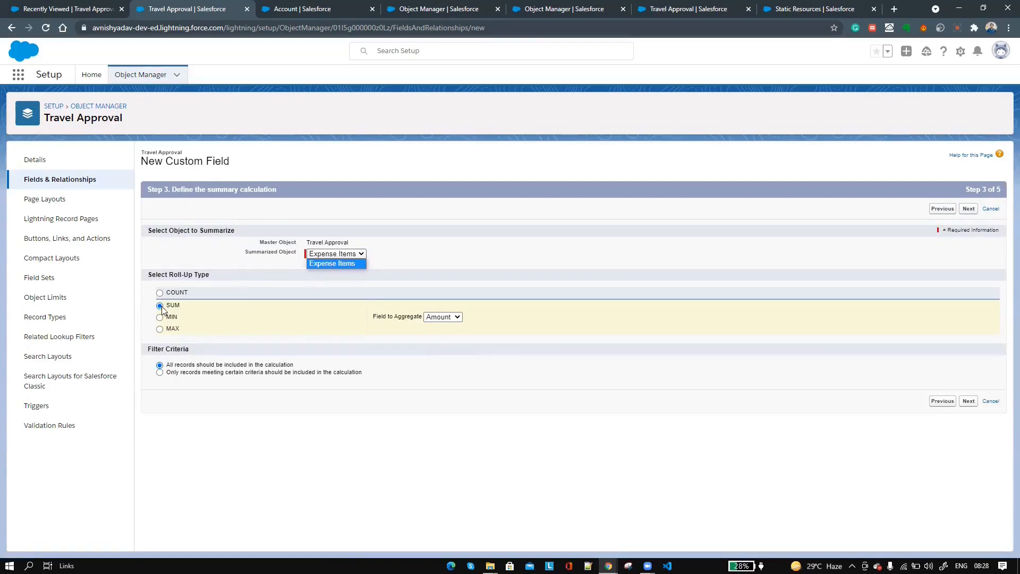
click(440, 318)
click(440, 336)
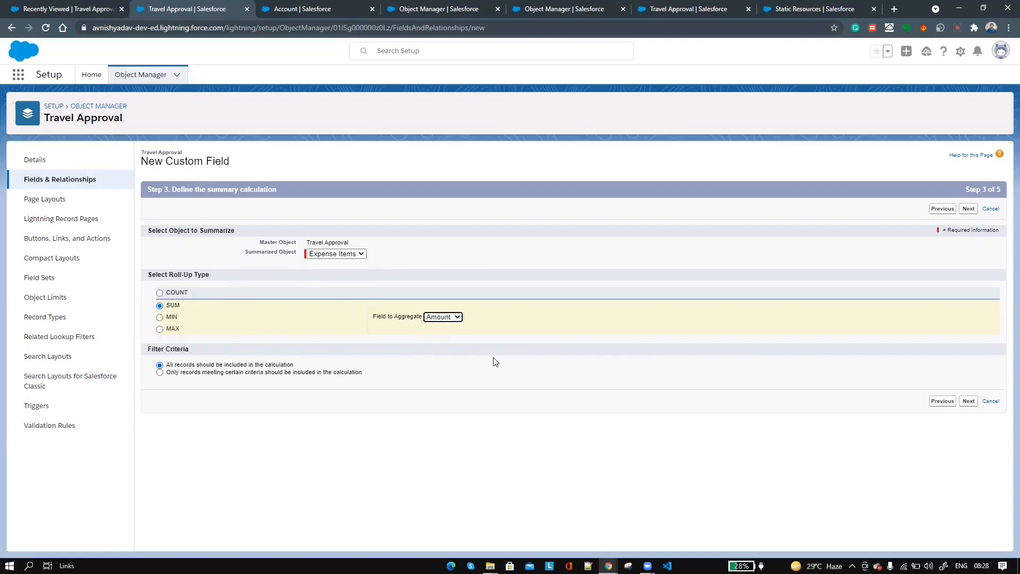
click(969, 401)
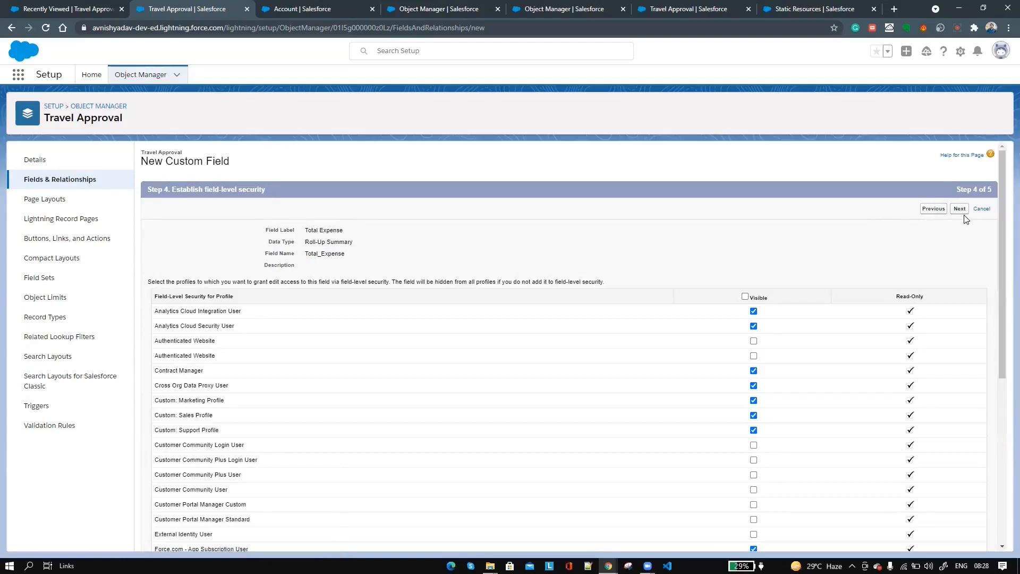
click(956, 209)
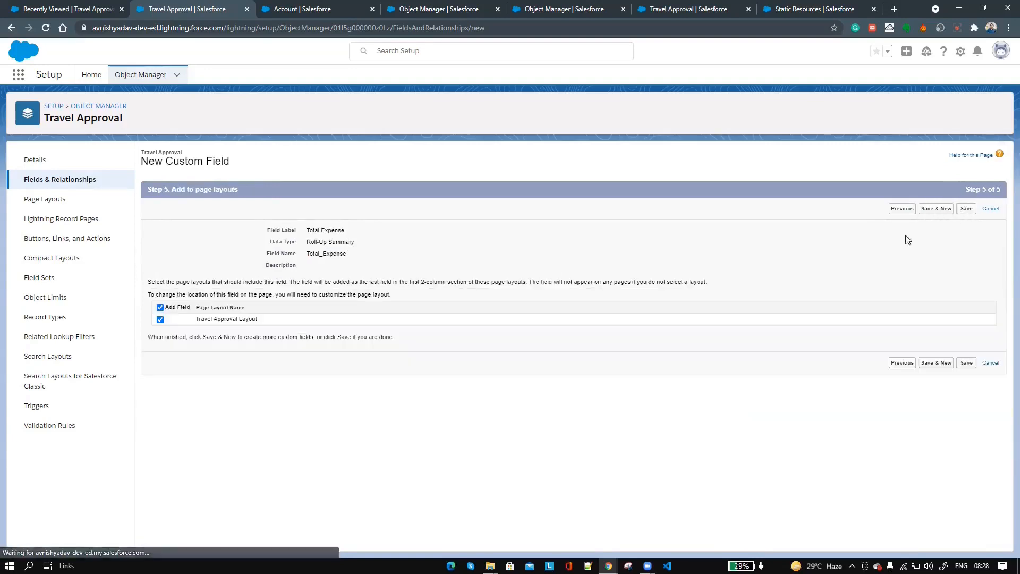
click(967, 210)
Step: Open the travel approval record TA-0002, view its Total Expense field and go to its related Expense Items
click(81, 8)
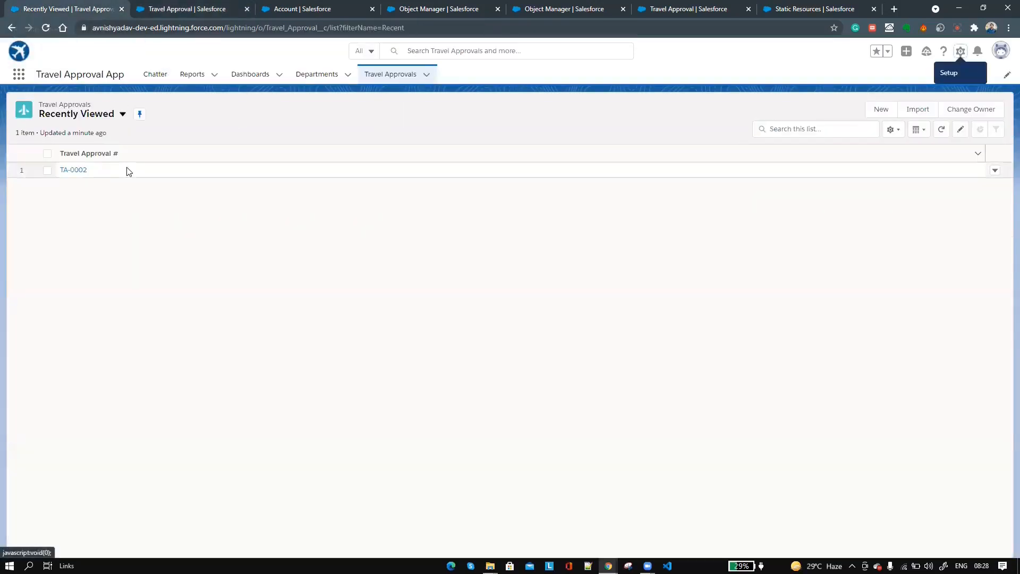
click(83, 172)
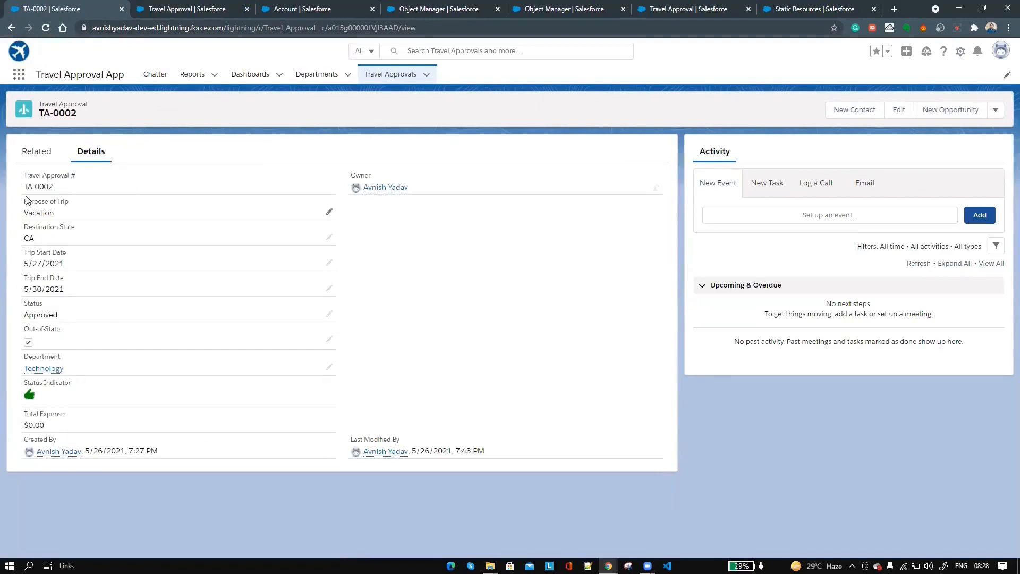
click(35, 153)
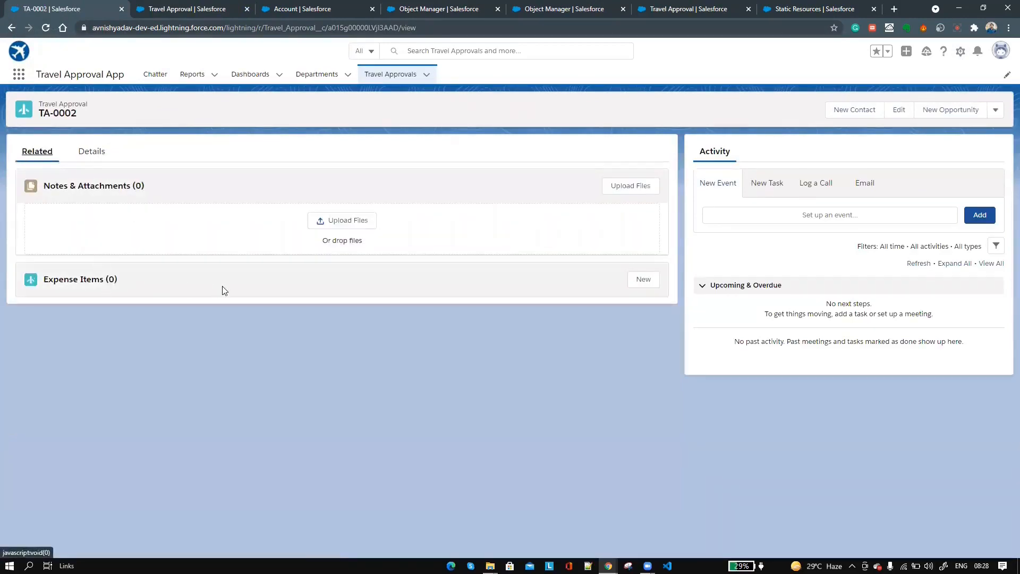
Step: Add an Airfare expense item with an amount of $100.00 to TA-0002 and check Total Expense in the record details
click(639, 290)
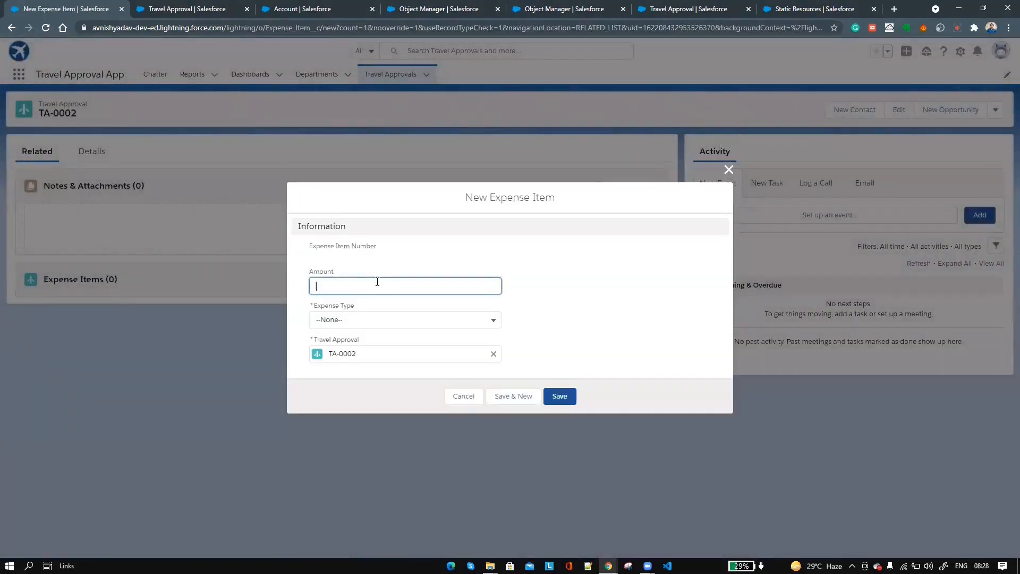
click(353, 320)
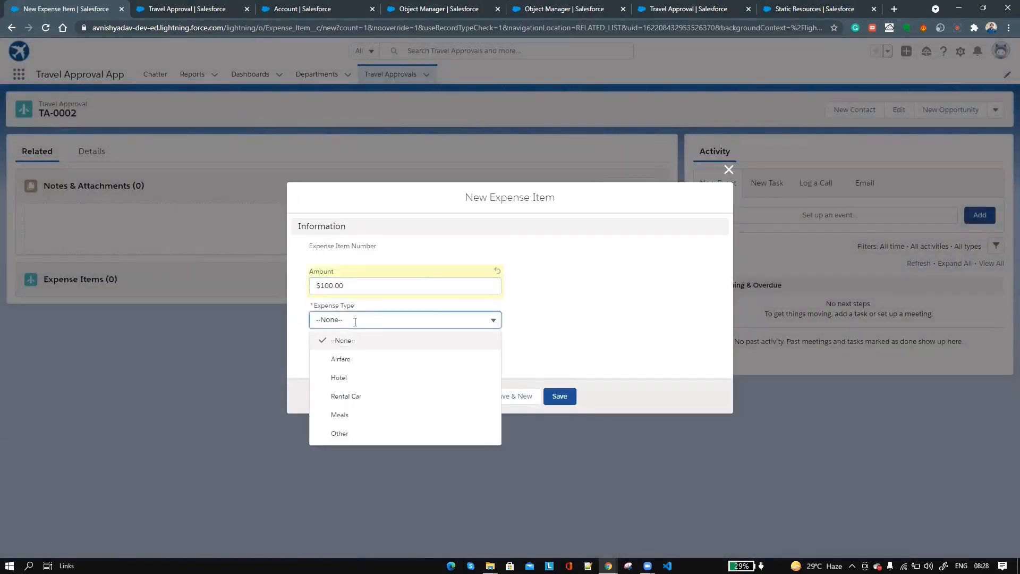
click(346, 356)
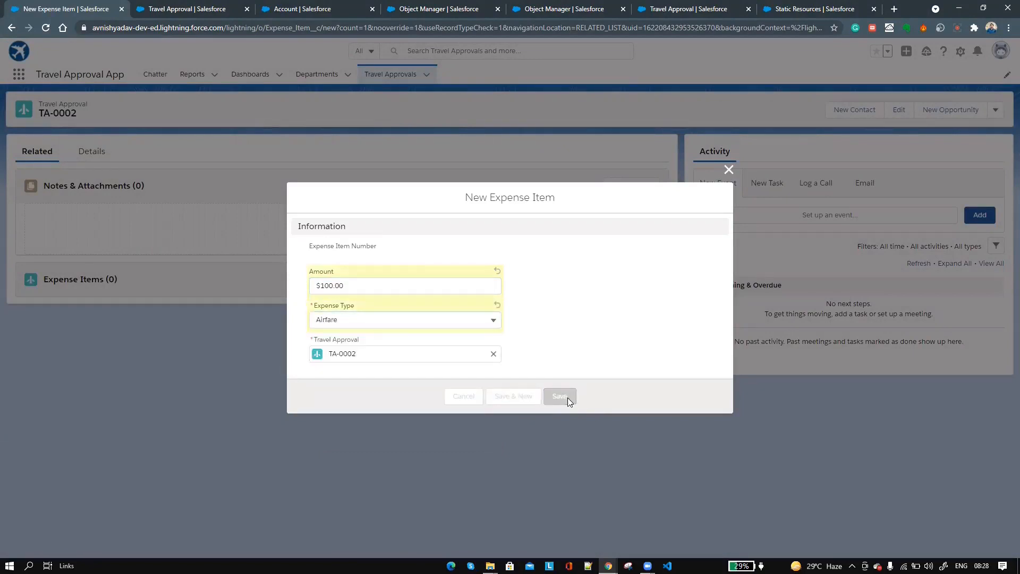
click(564, 396)
click(84, 152)
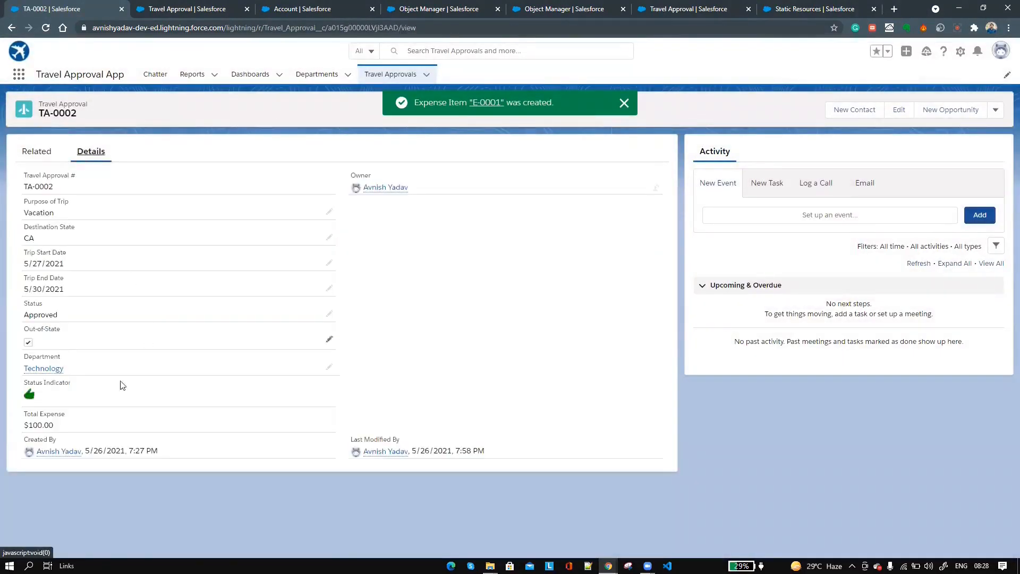
Step: Add a Hotel expense item with an amount of $200.00 to TA-0002 and check the updated Total Expense
click(28, 157)
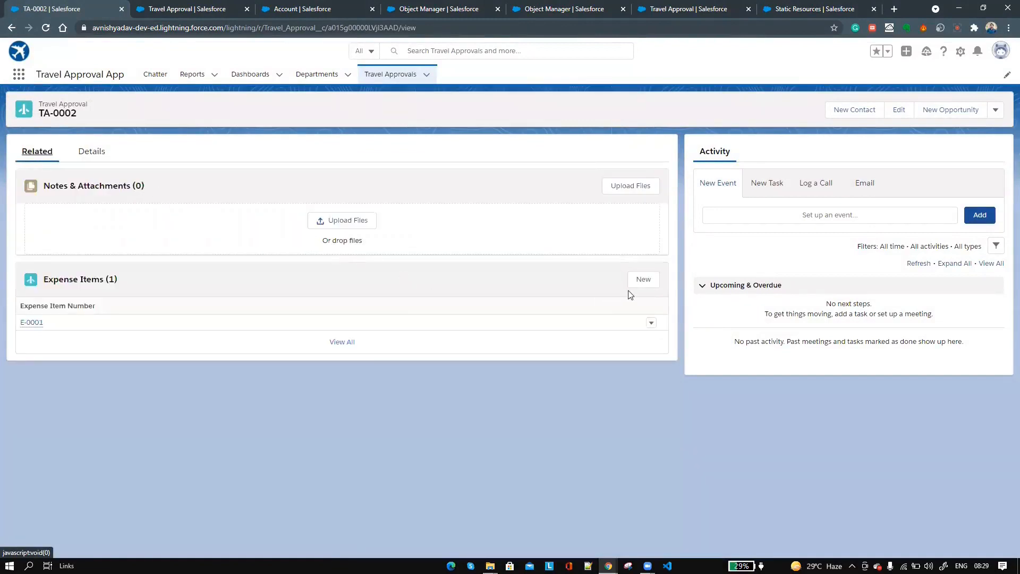
click(643, 279)
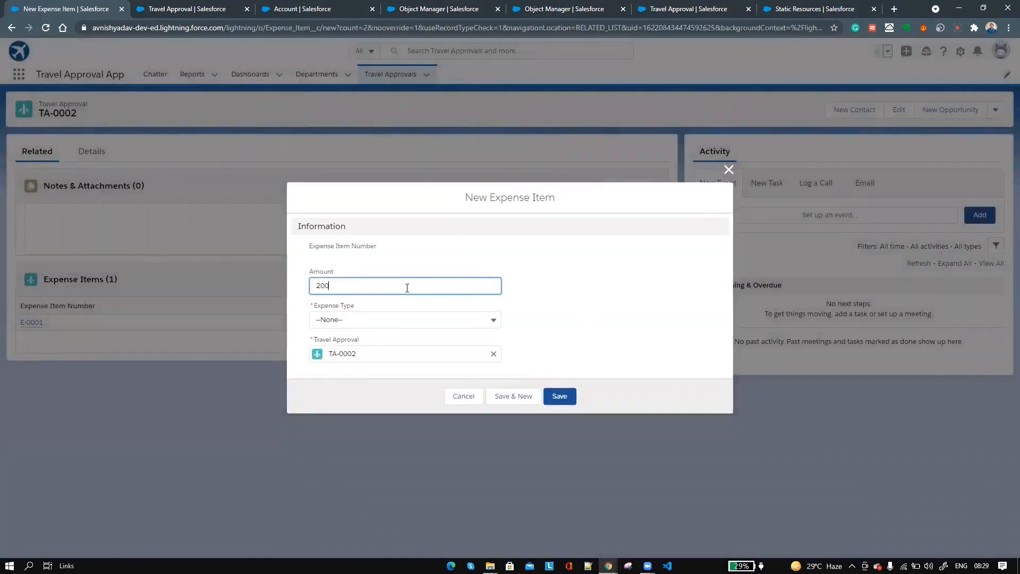
click(376, 319)
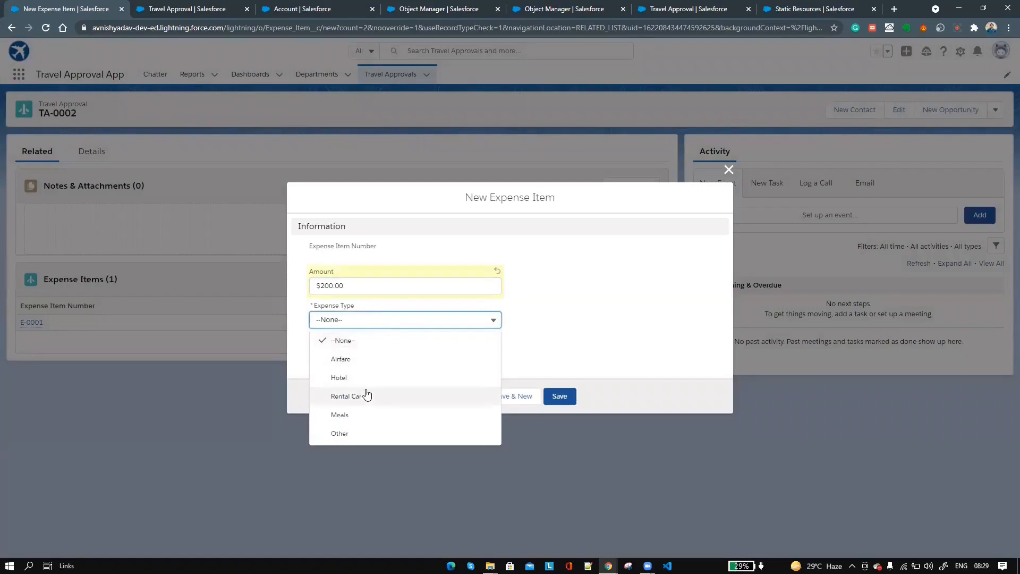
click(363, 378)
click(559, 396)
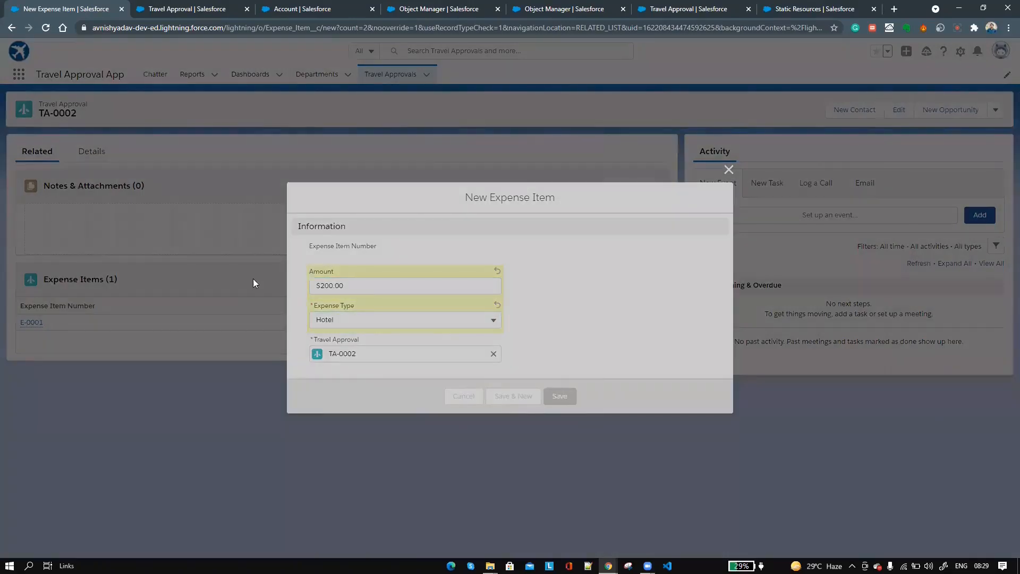
click(87, 150)
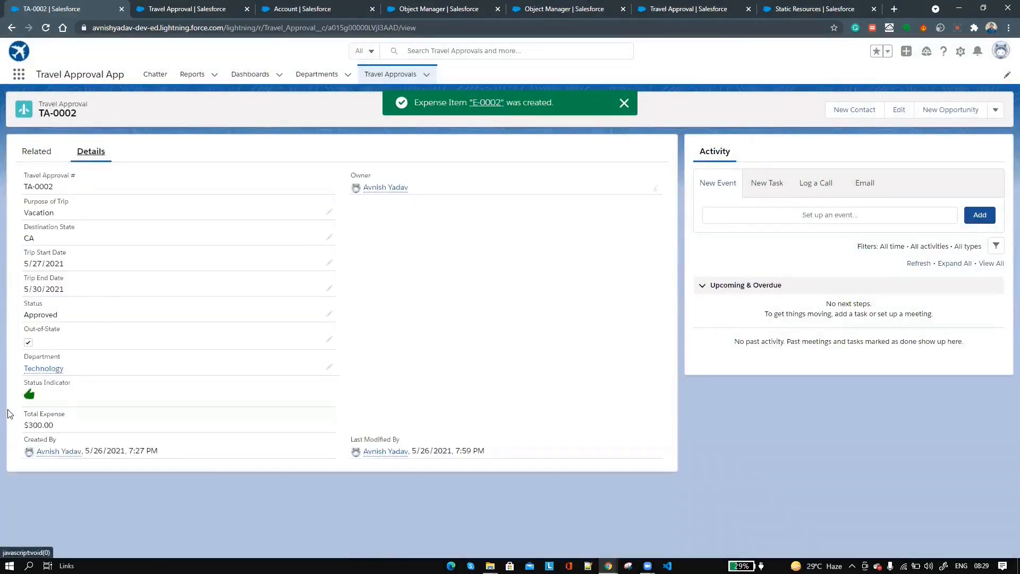